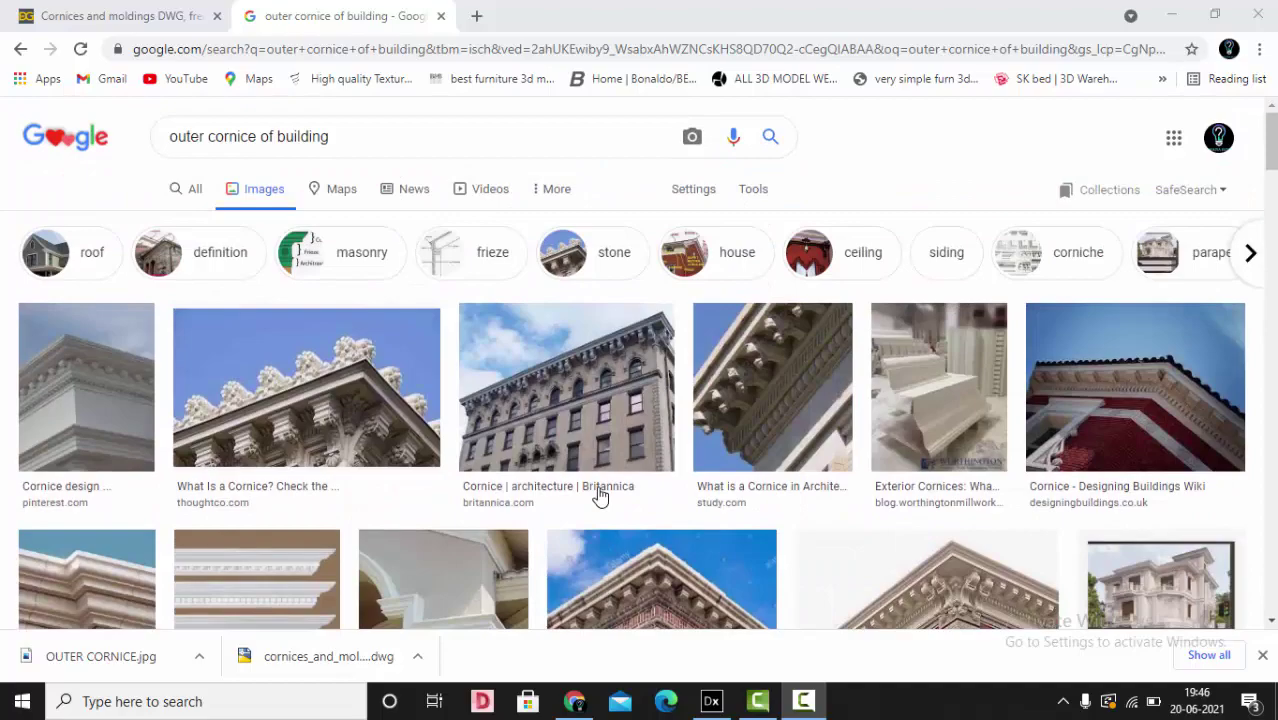
# Browse the outer cornice image results and preview the fiberglass cornice building and the exterior wall cornice pictures.
pyautogui.scroll(-5, 600, 497)
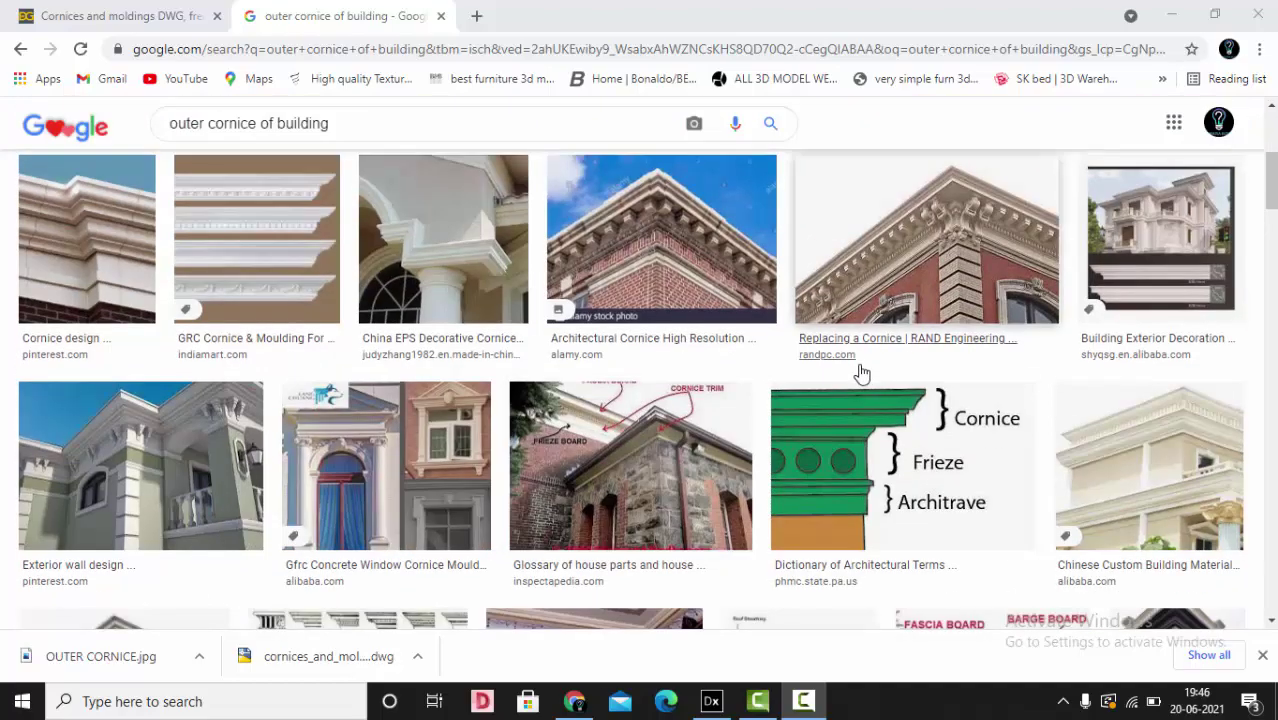
pyautogui.scroll(-8, 637, 425)
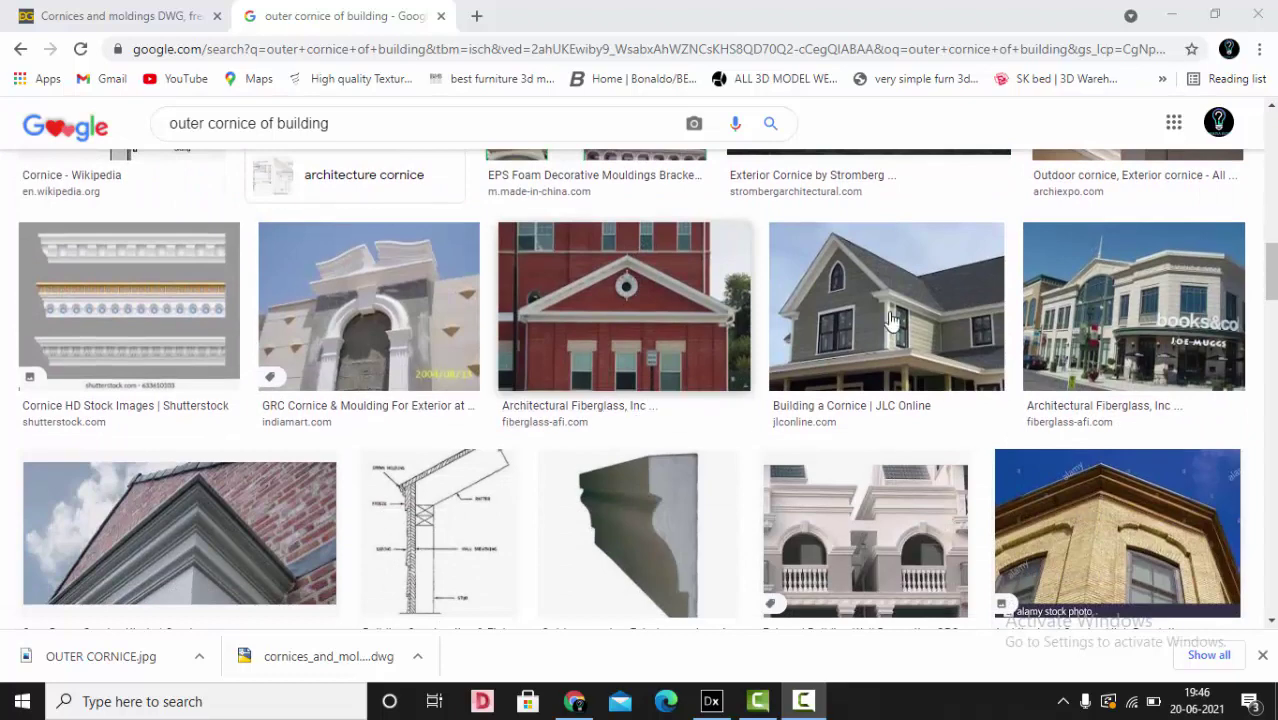
pyautogui.click(1104, 300)
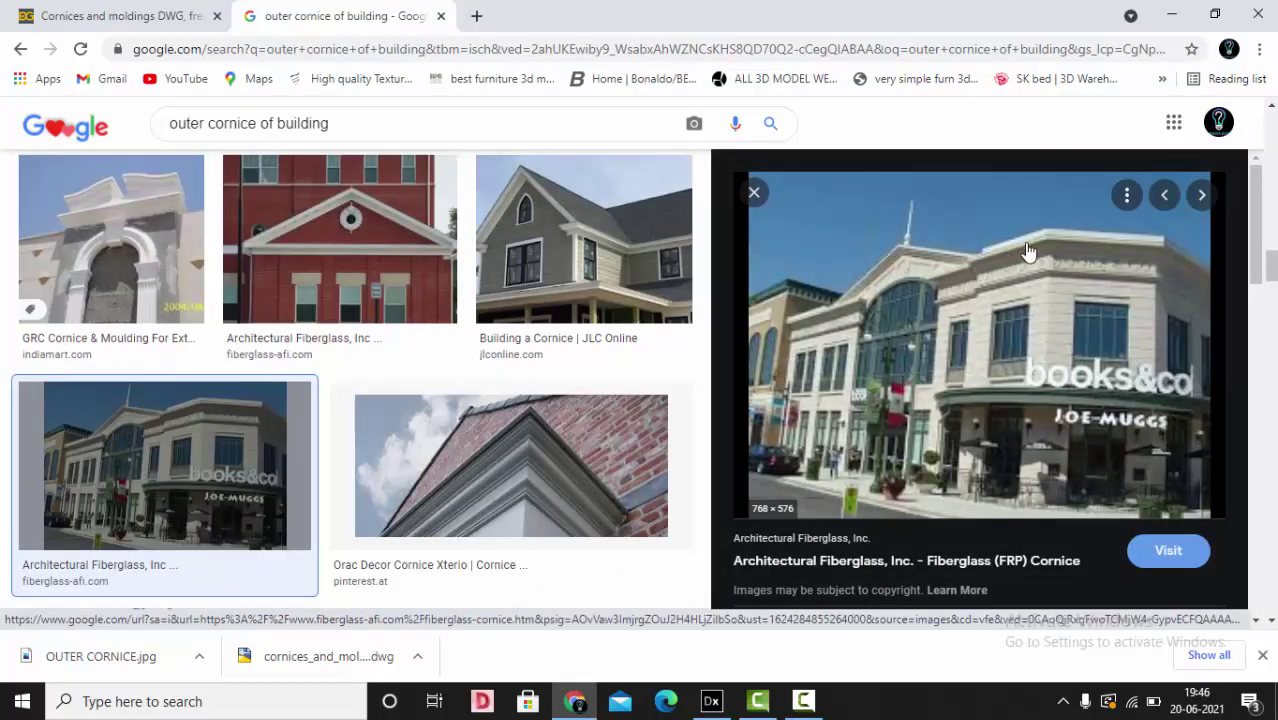
pyautogui.click(754, 192)
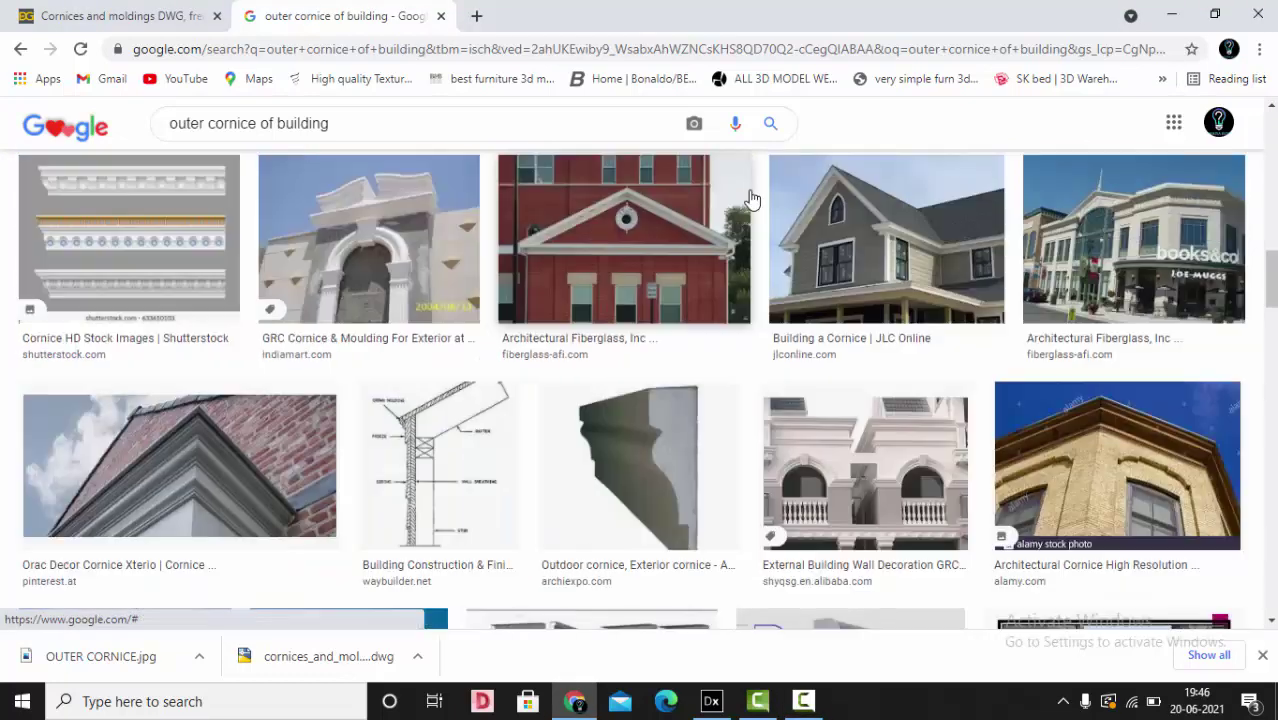
pyautogui.scroll(-5, 595, 428)
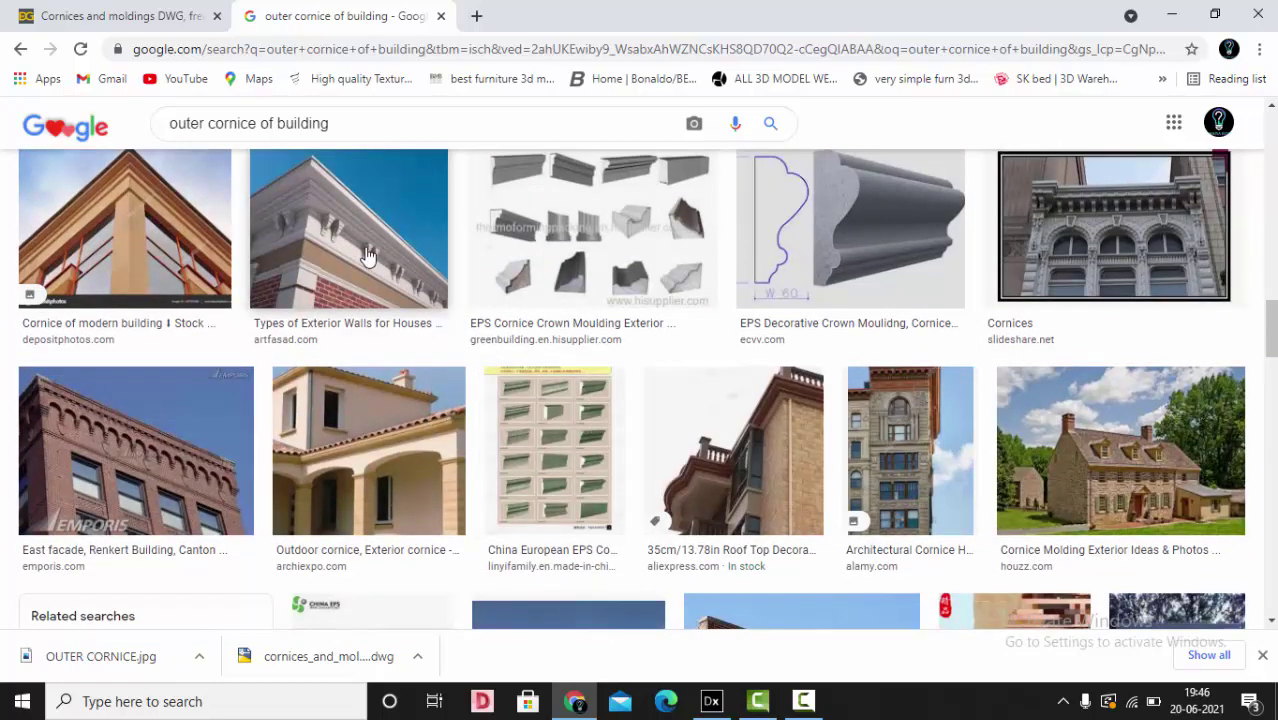
pyautogui.click(350, 240)
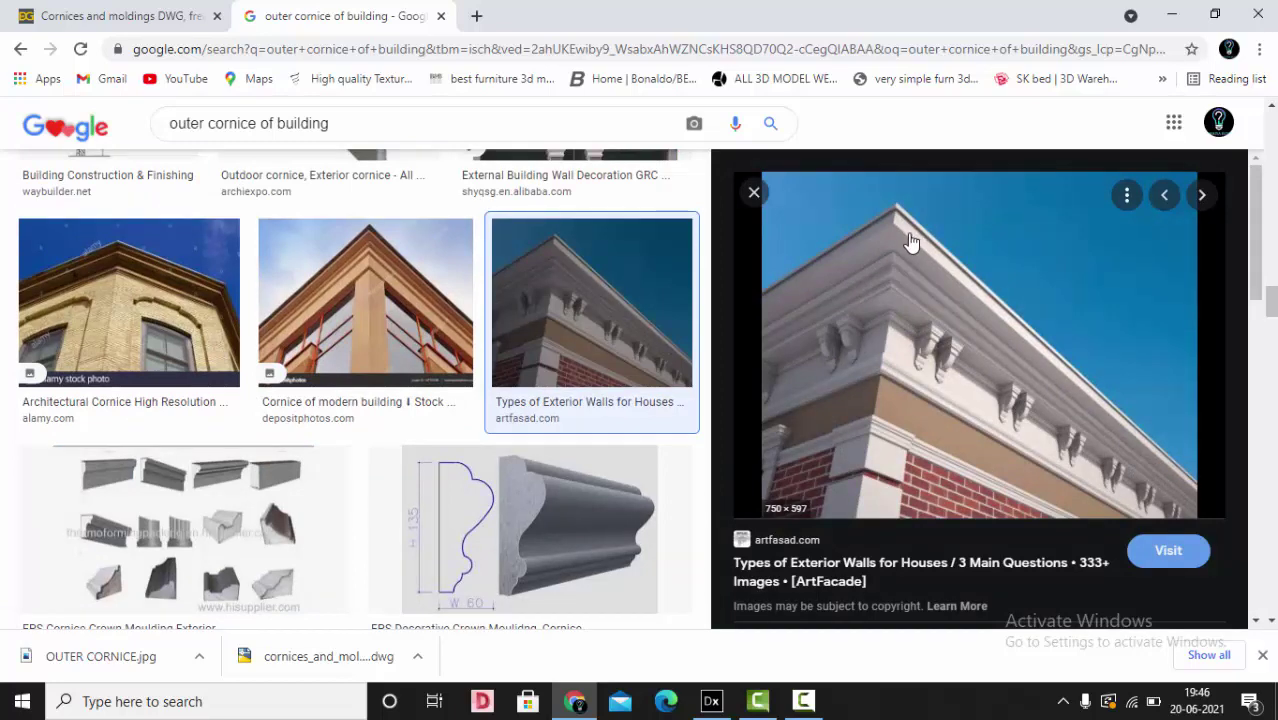
pyautogui.click(754, 193)
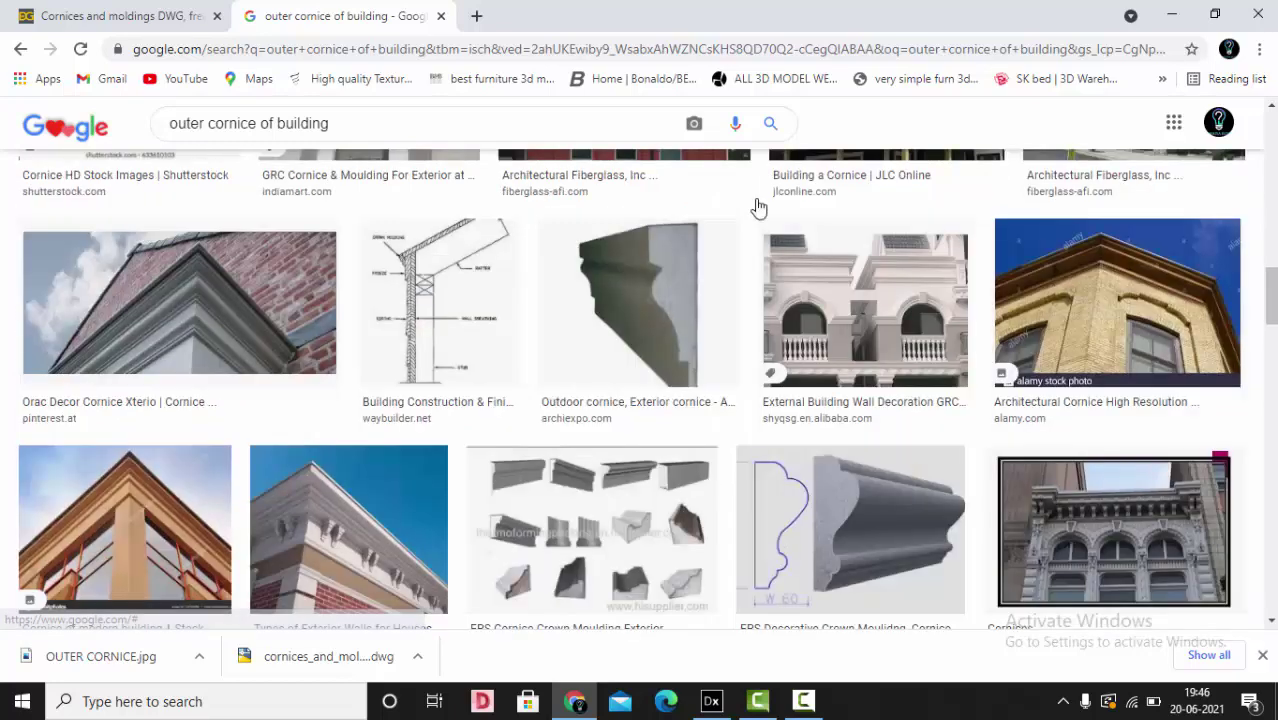
# Switch to DIALux evo and inspect the loaded cornice plan in the 3D view.
pyautogui.click(711, 701)
pyautogui.scroll(2, 642, 440)
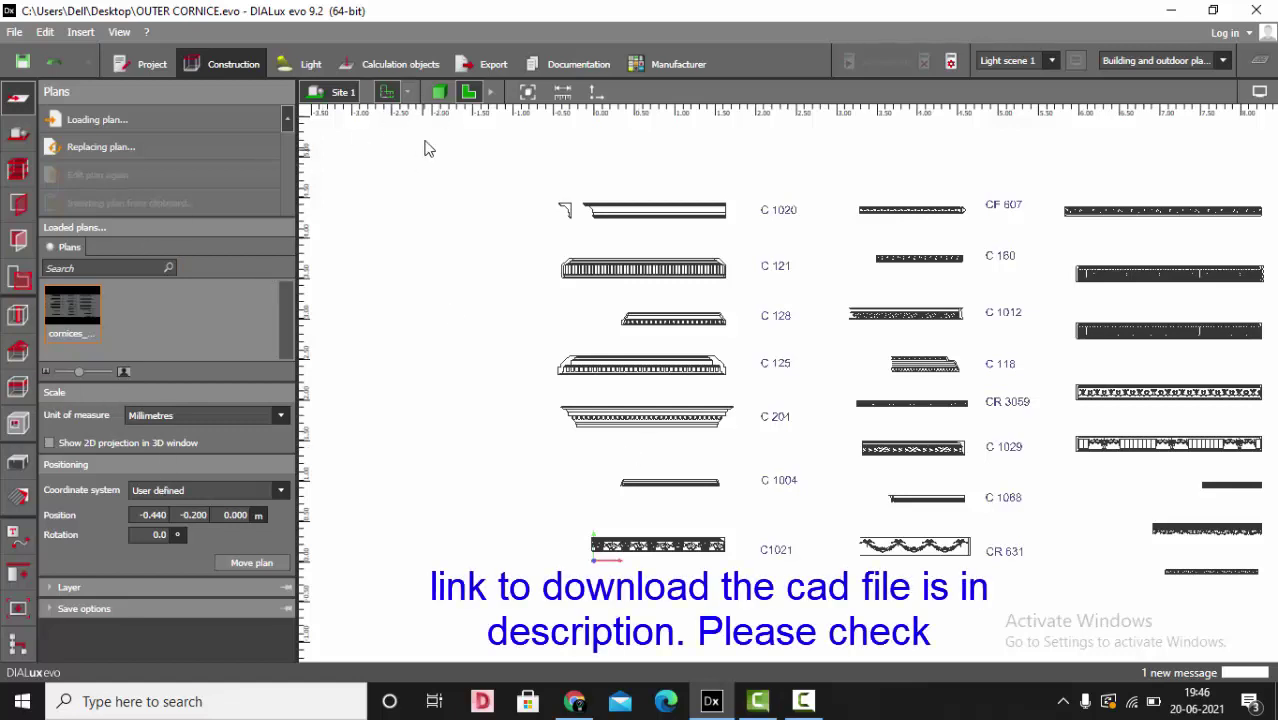
pyautogui.click(438, 92)
pyautogui.scroll(2, 612, 418)
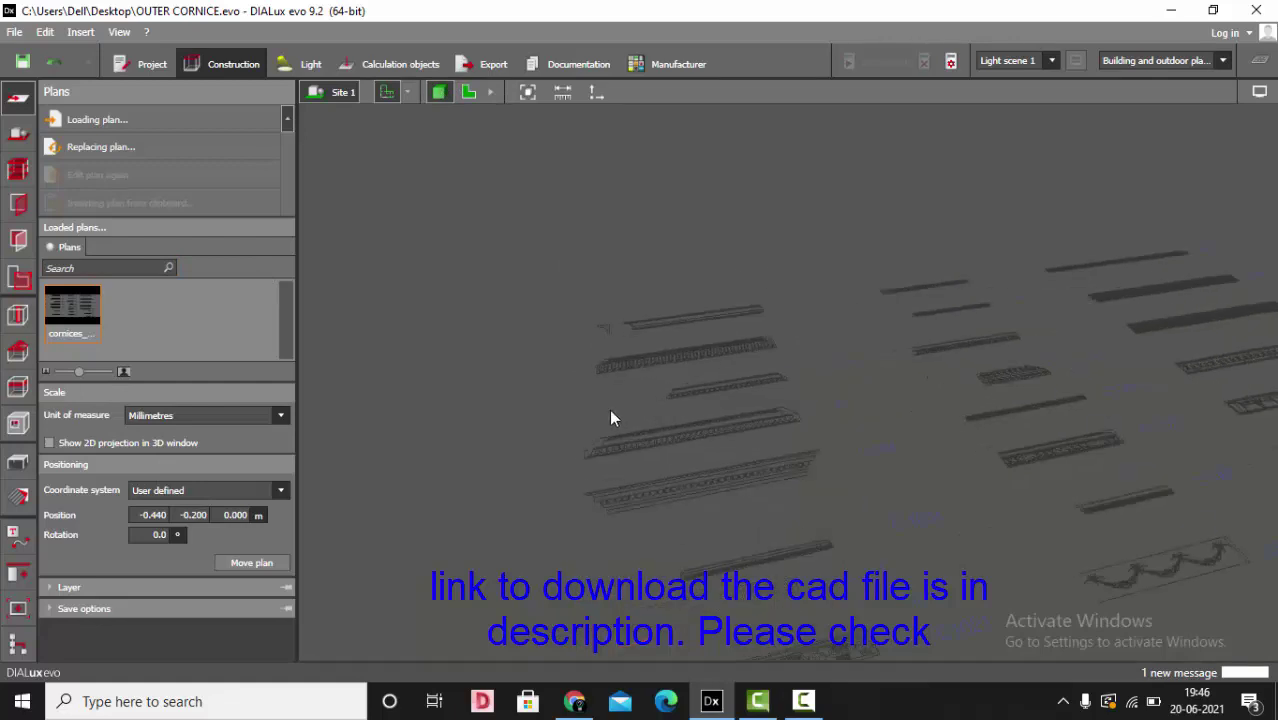
pyautogui.moveTo(610, 410); pyautogui.dragTo(700, 384, button='right')
pyautogui.scroll(2, 566, 436)
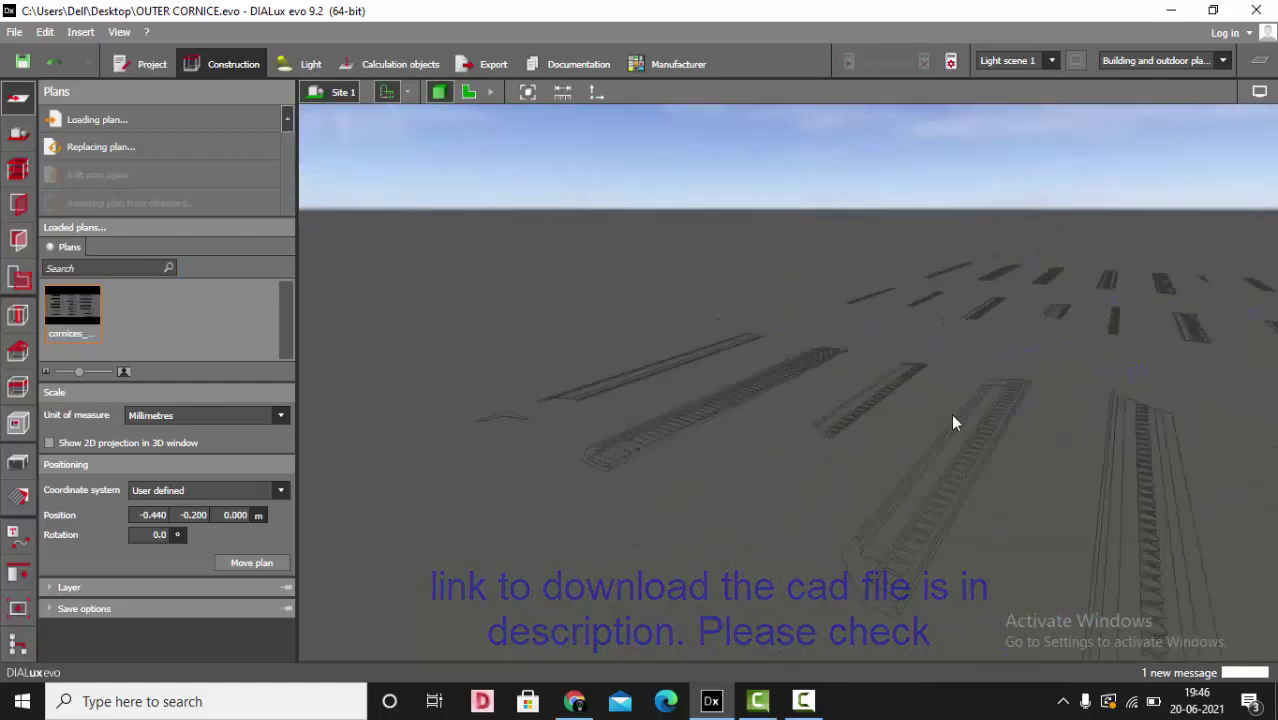
pyautogui.moveTo(953, 422); pyautogui.dragTo(778, 510, button='right')
pyautogui.scroll(3, 640, 255)
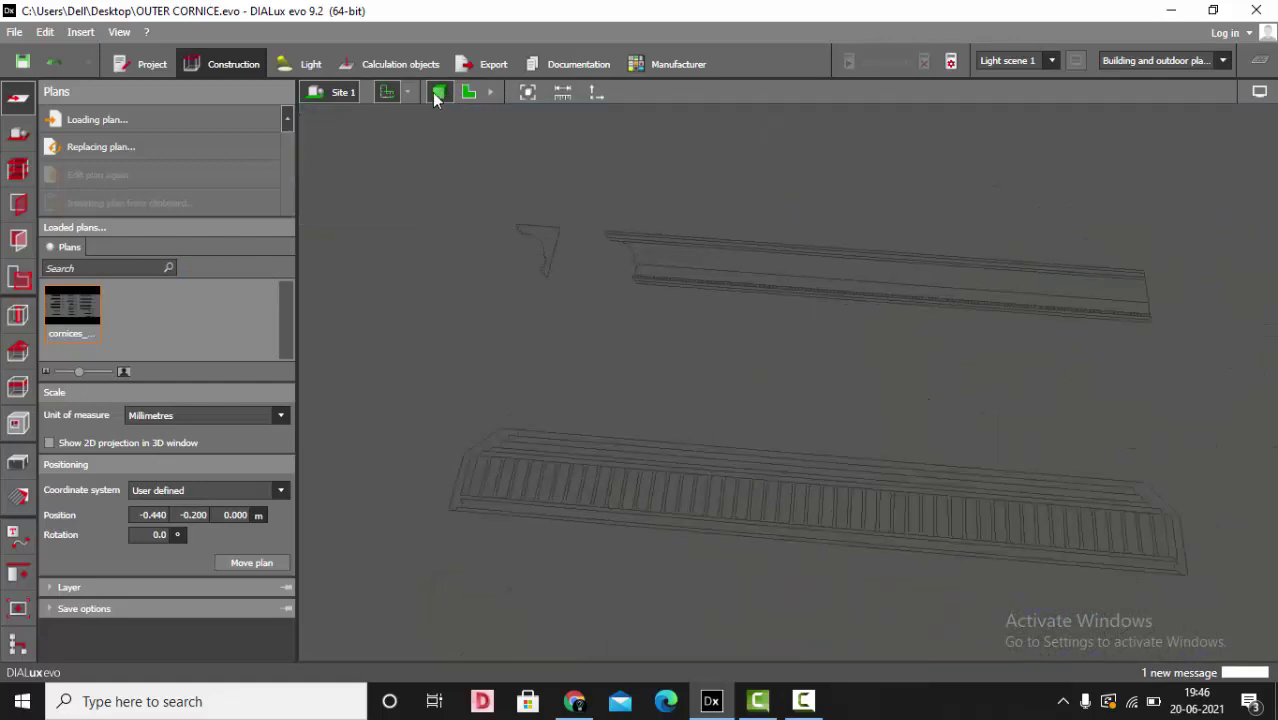
# Examine the cornice drawings in plan view, then the C 1020 section profile up close.
pyautogui.click(470, 98)
pyautogui.scroll(4, 558, 205)
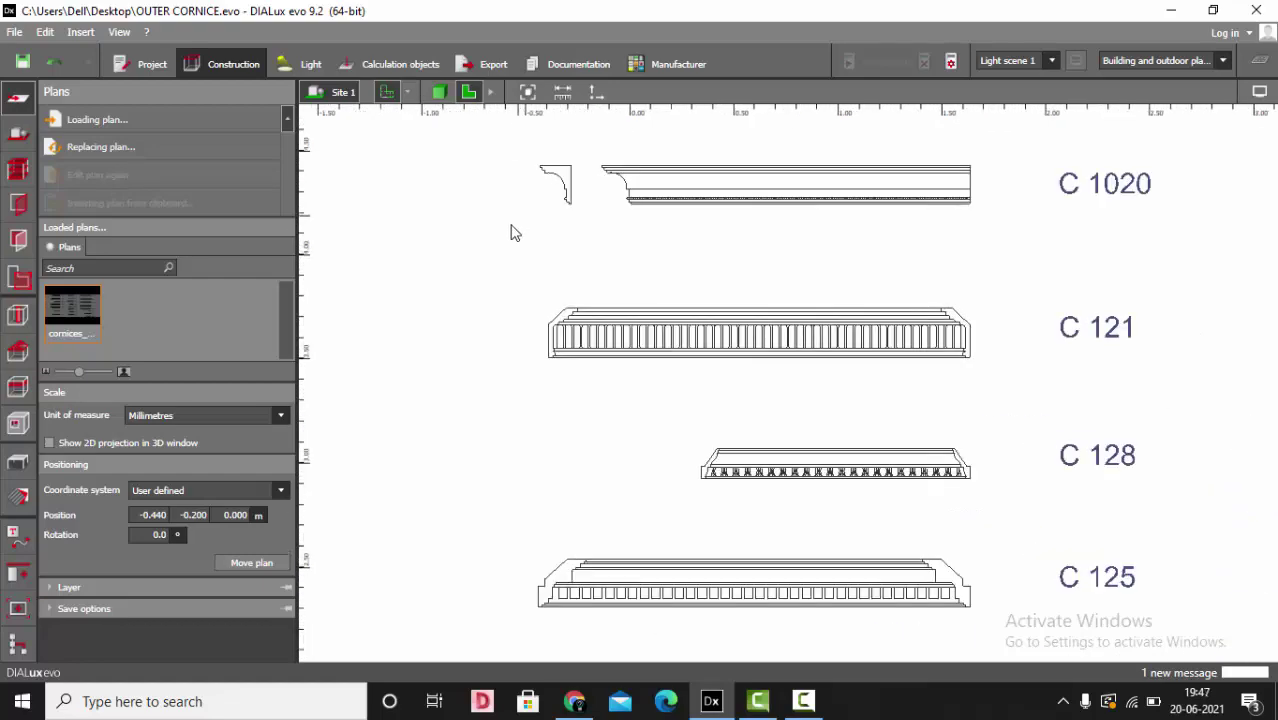
pyautogui.scroll(-4, 514, 233)
pyautogui.scroll(2, 1070, 365)
pyautogui.scroll(3, 770, 297)
pyautogui.scroll(-3, 619, 251)
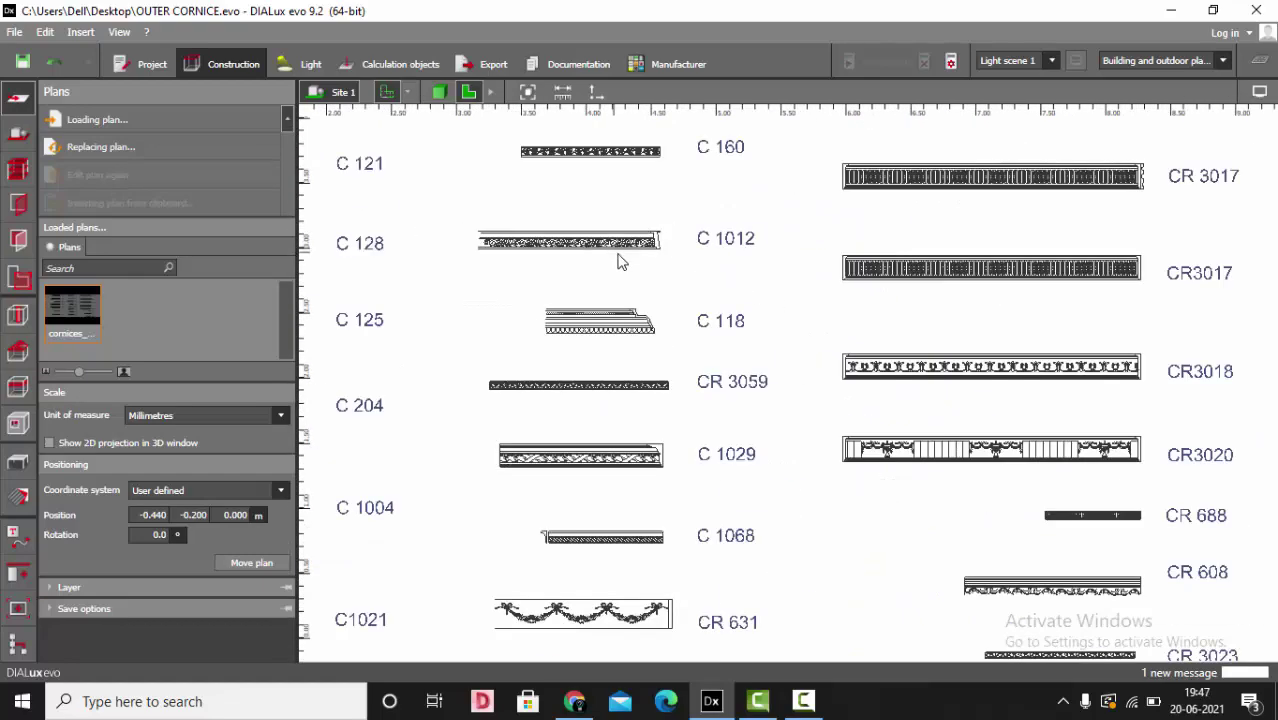
pyautogui.scroll(2, 945, 590)
pyautogui.scroll(-3, 1033, 543)
pyautogui.scroll(4, 779, 434)
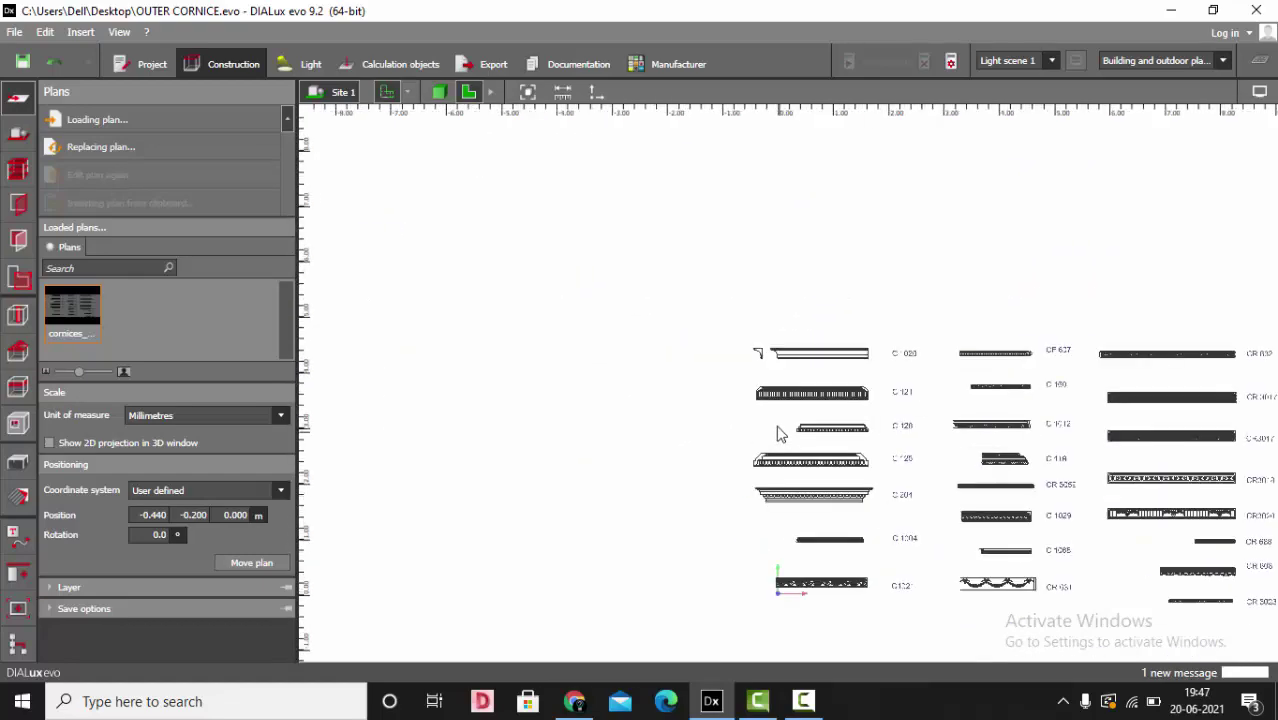
pyautogui.scroll(3, 753, 264)
pyautogui.scroll(3, 790, 402)
pyautogui.scroll(1, 656, 342)
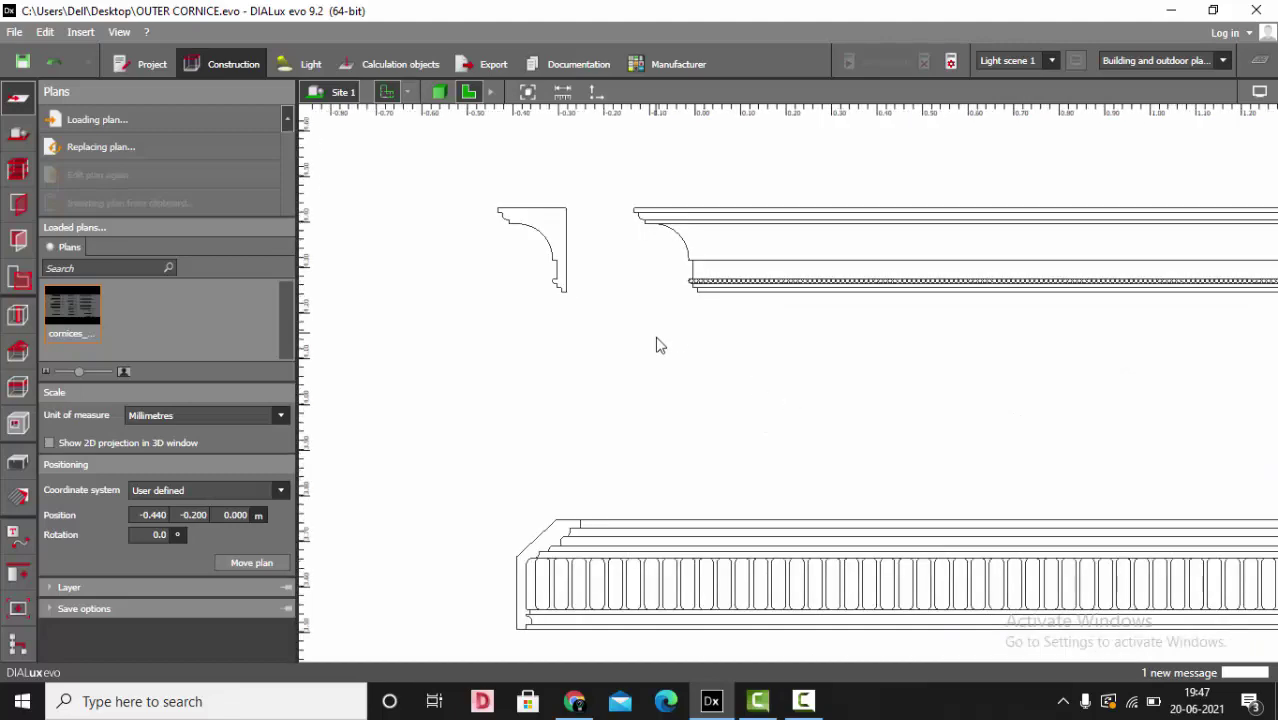
# Switch to the browser and preview the Orac Decor brick wall cornice and the External Building Wall Decoration GRC images.
pyautogui.click(574, 701)
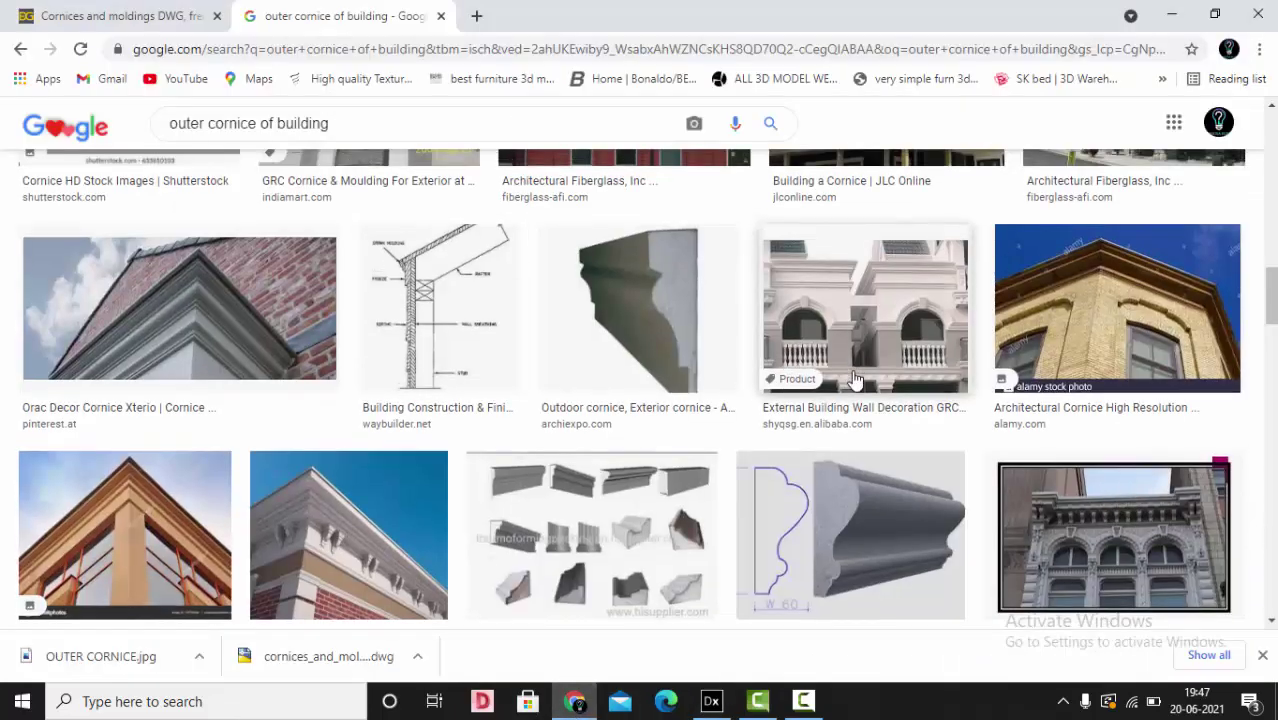
pyautogui.scroll(2, 520, 474)
pyautogui.click(277, 491)
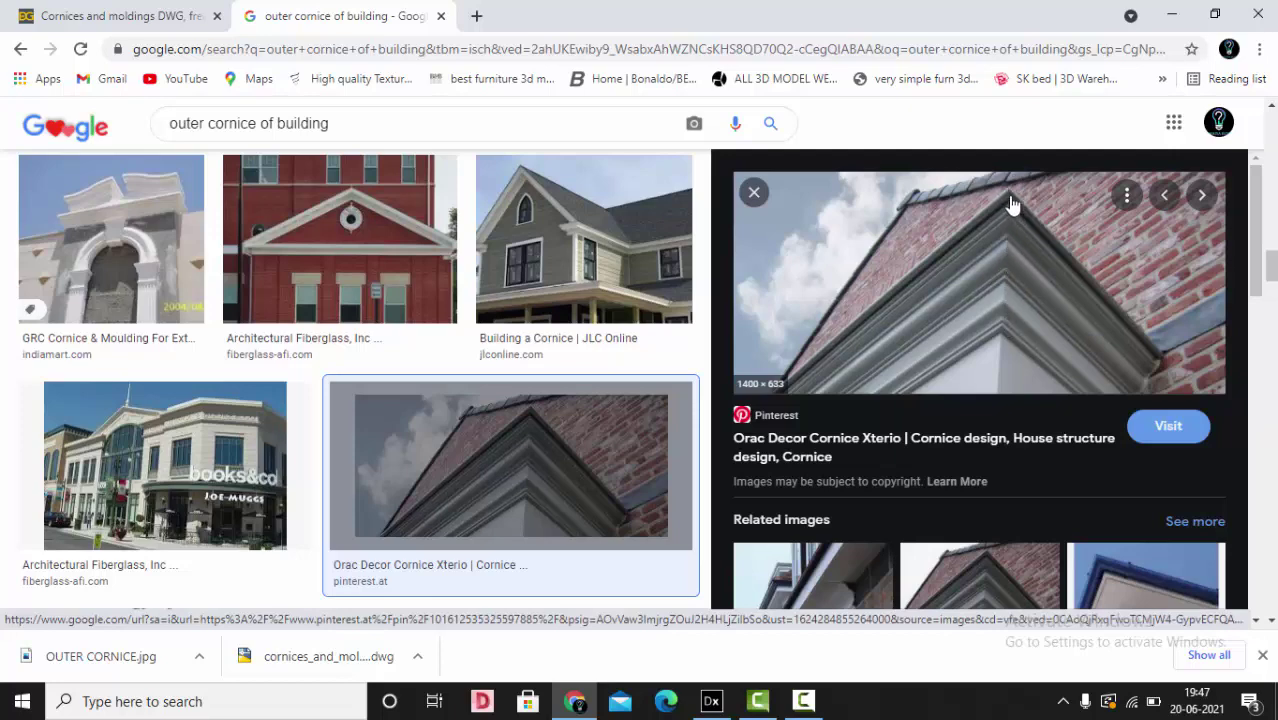
pyautogui.click(513, 465)
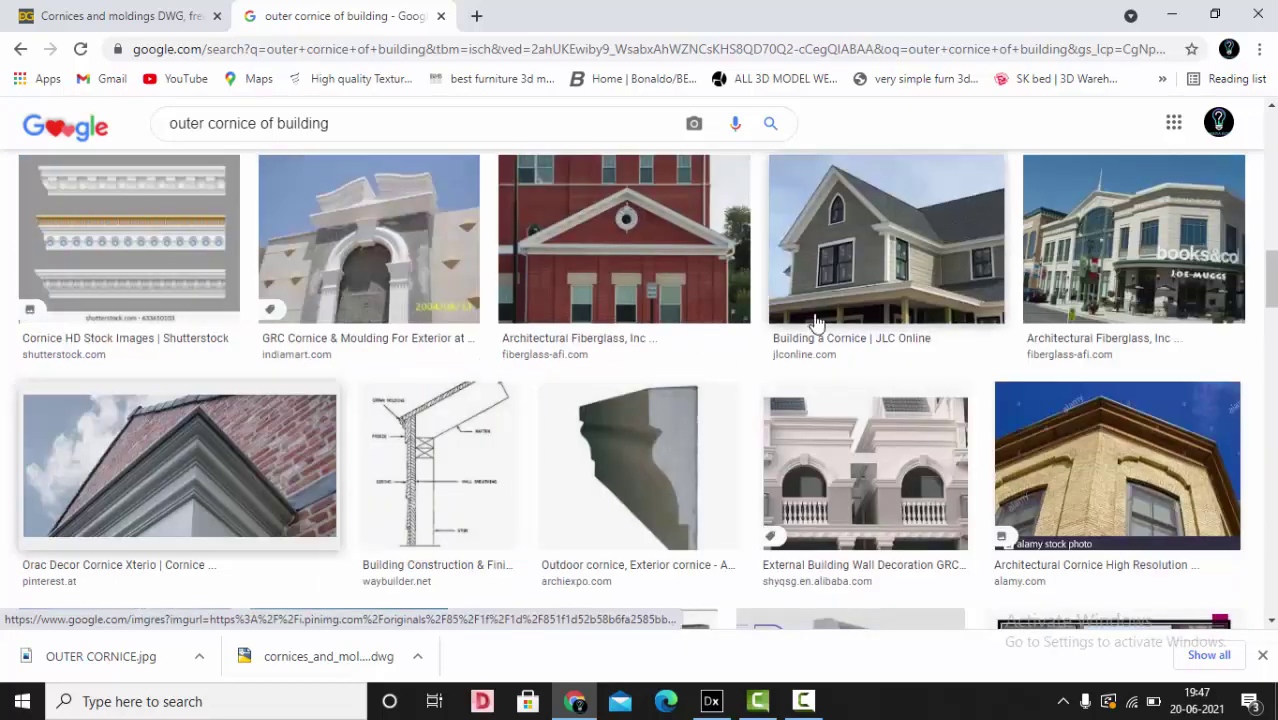
pyautogui.click(868, 455)
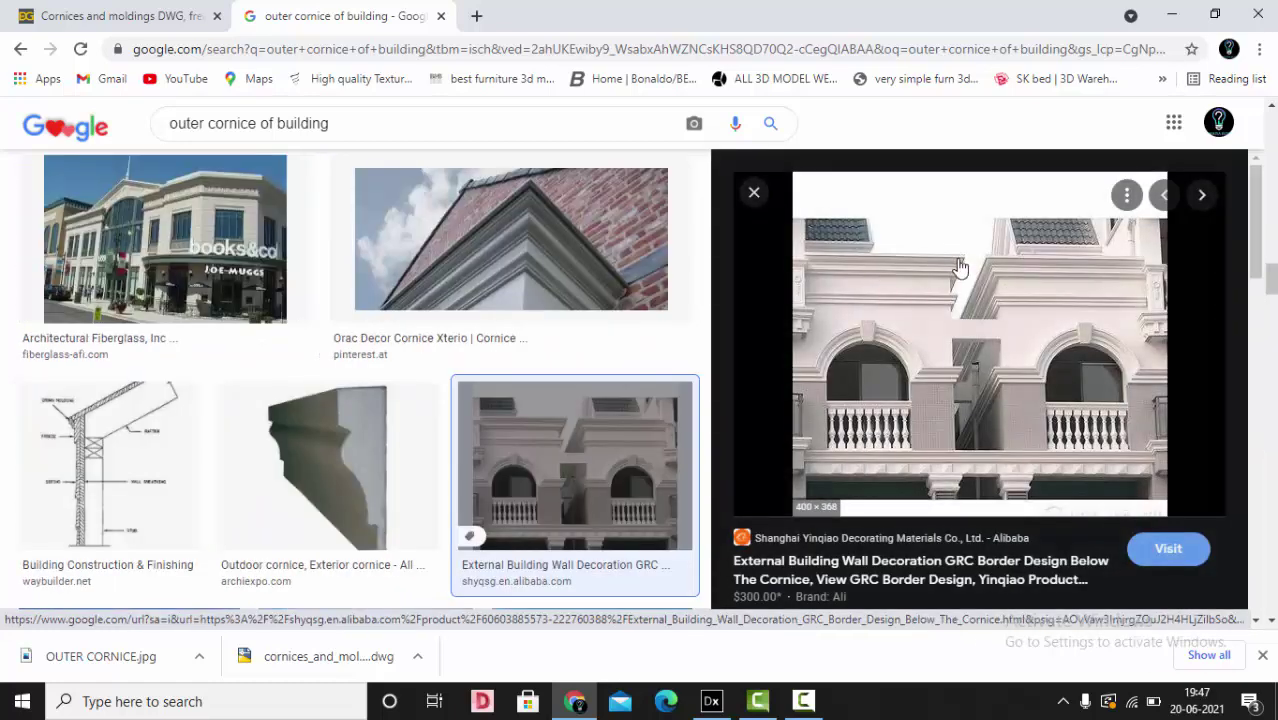
# Return to DIALux evo, start an extrusion body and trace the C 1020 section's outer lip with two 0.010 m edges.
pyautogui.click(1172, 14)
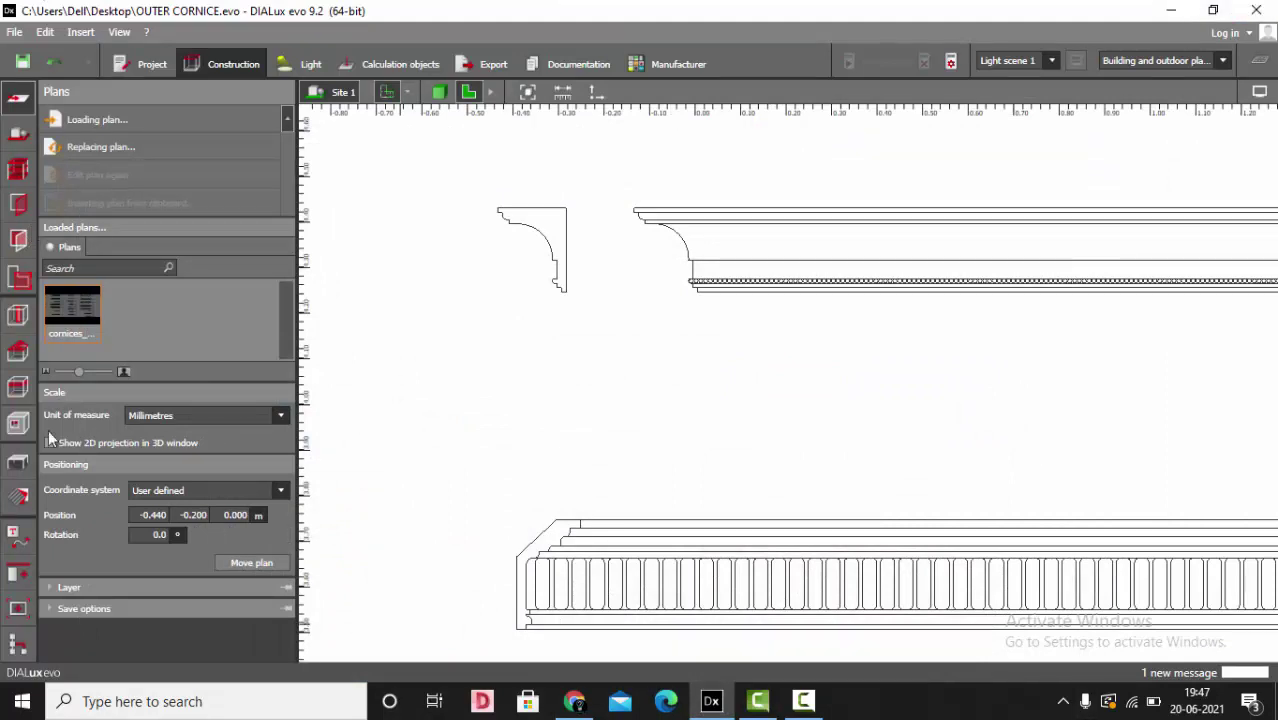
pyautogui.click(14, 466)
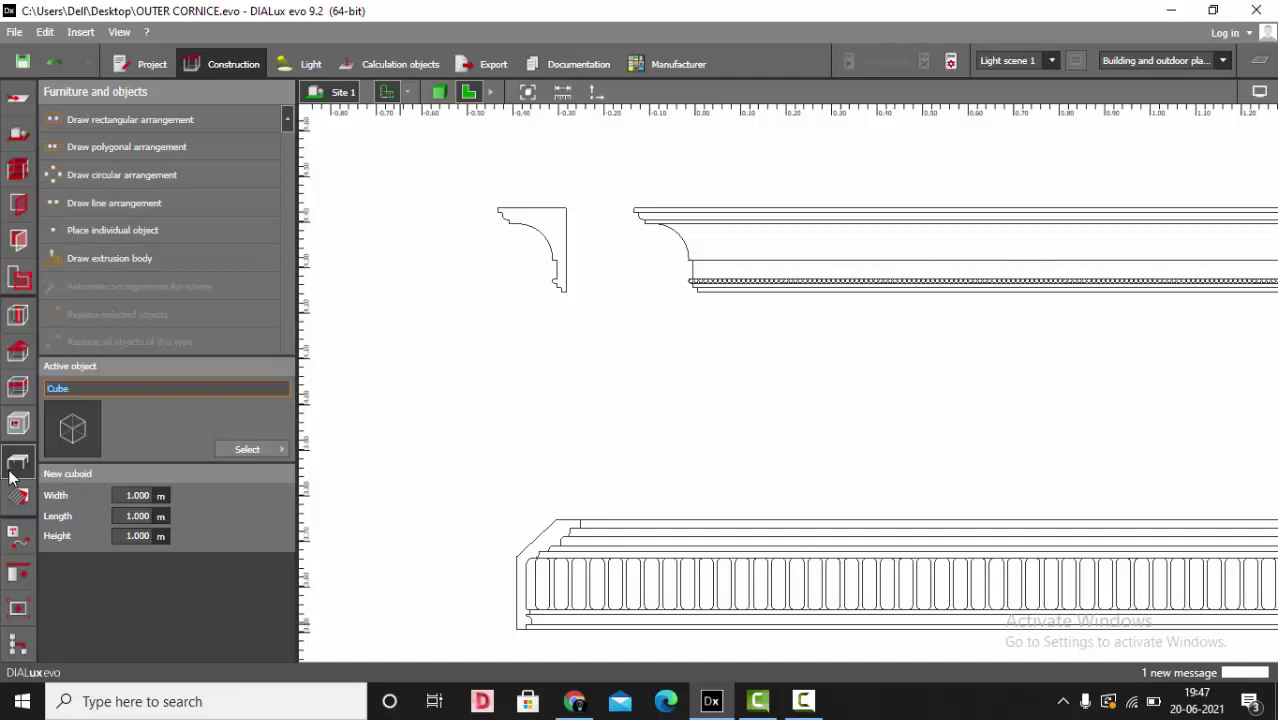
pyautogui.click(108, 264)
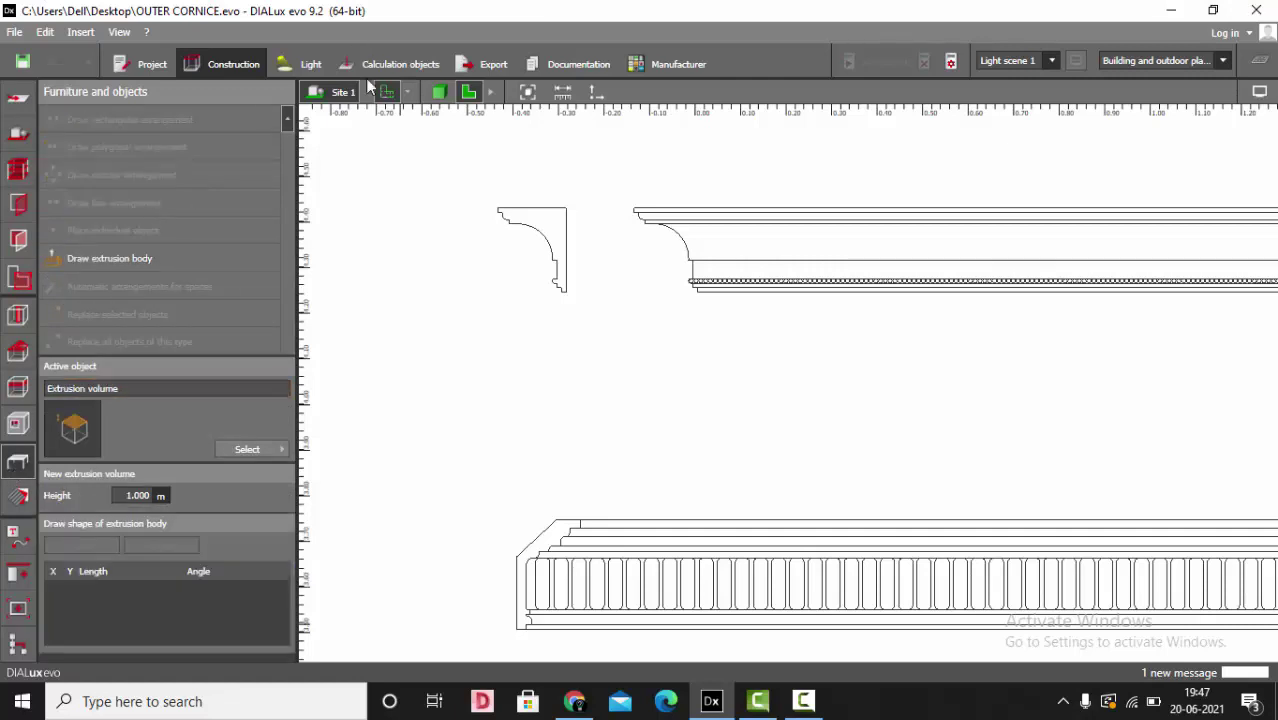
pyautogui.scroll(5, 494, 205)
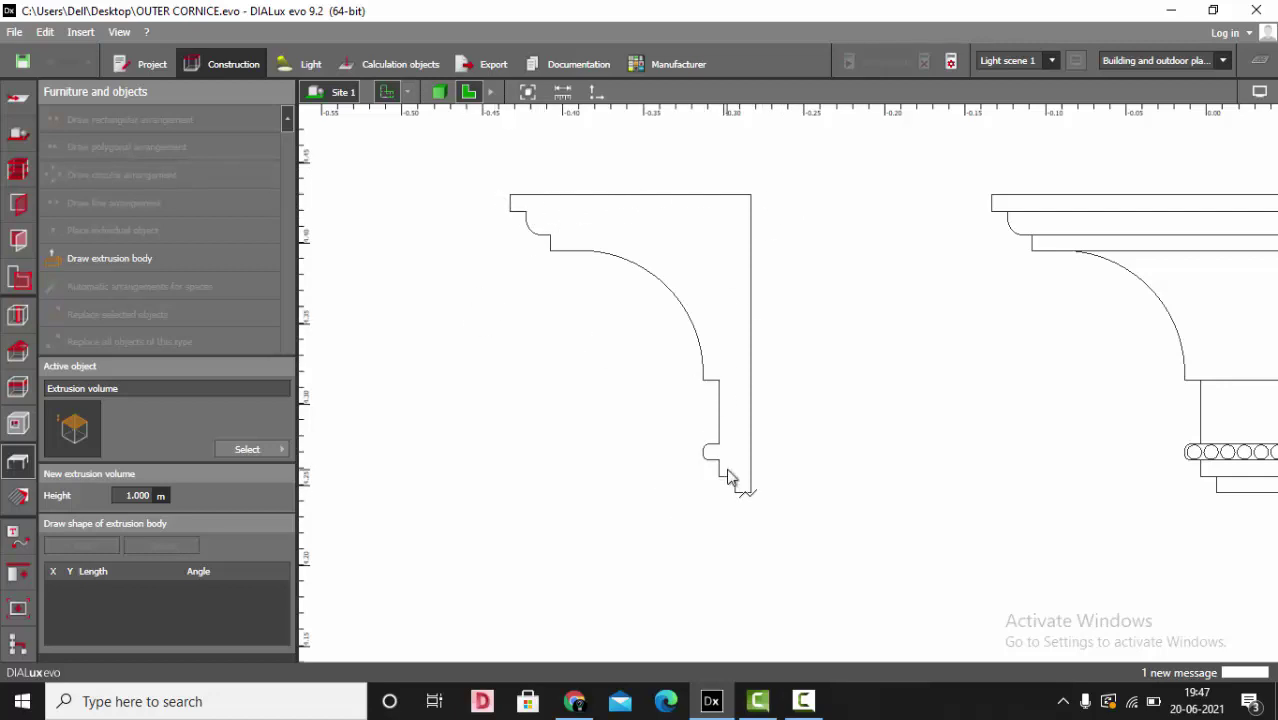
pyautogui.scroll(3, 504, 208)
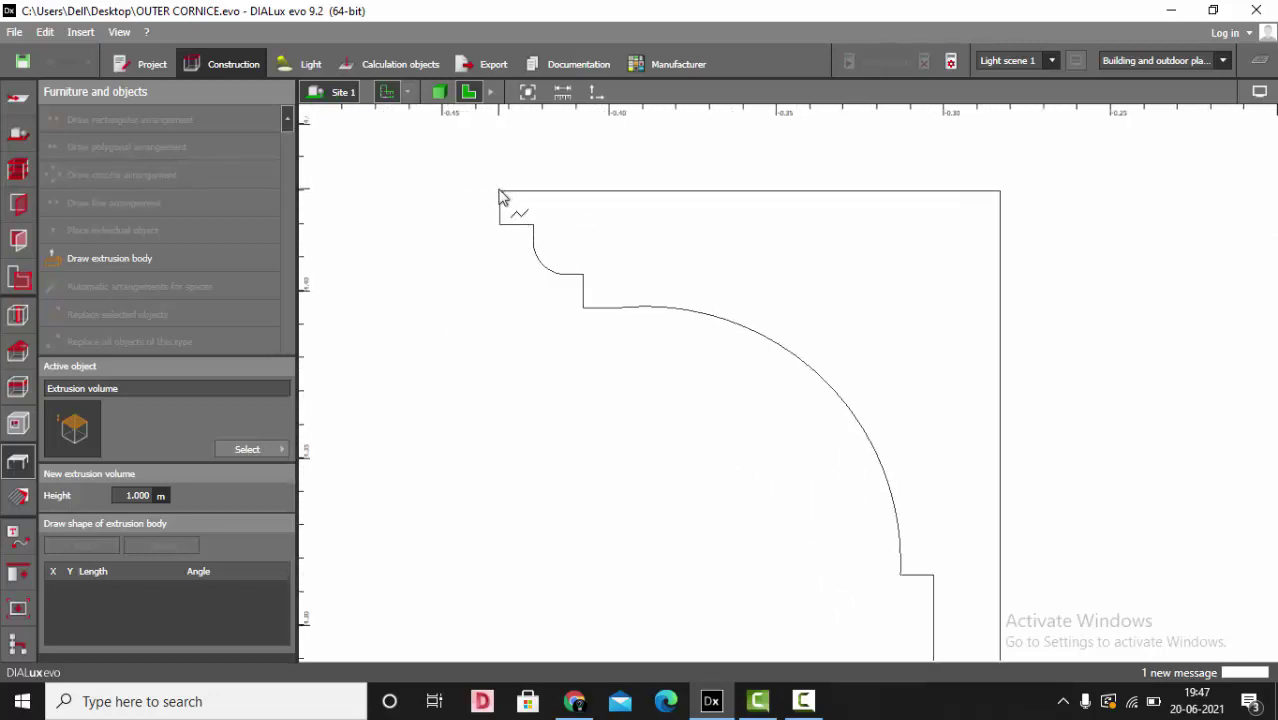
pyautogui.click(500, 193)
pyautogui.scroll(2, 504, 231)
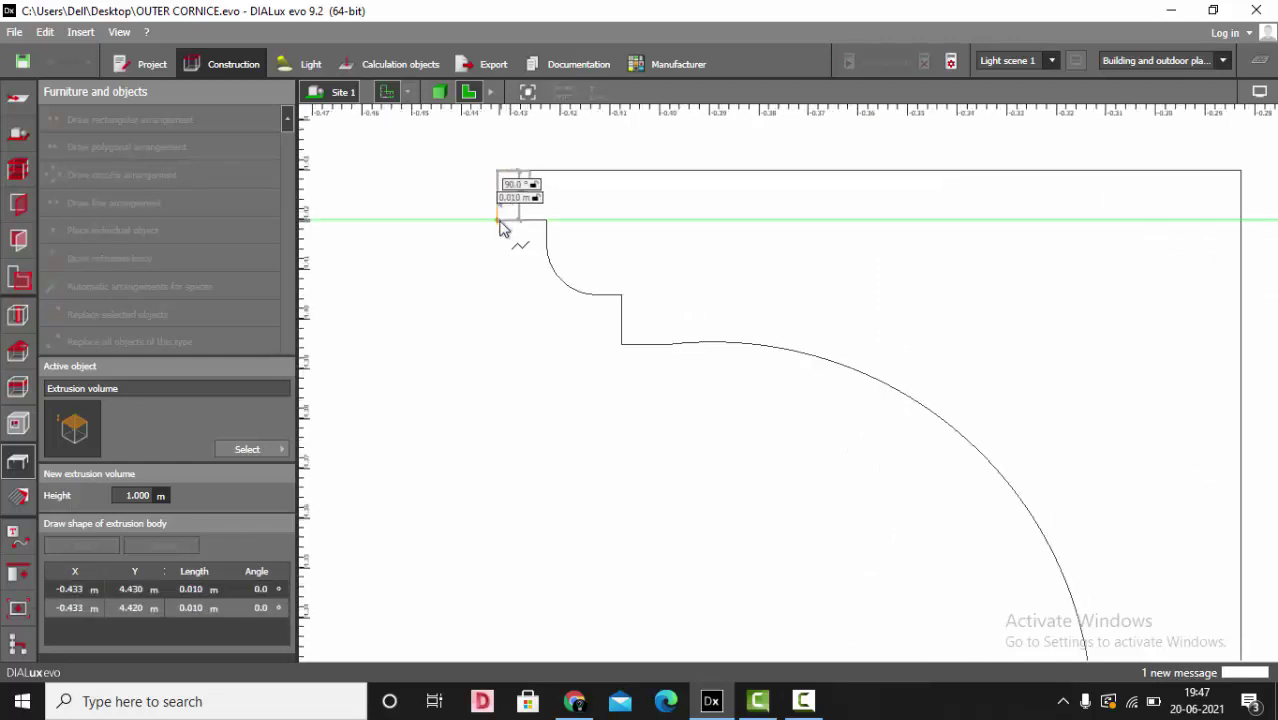
pyautogui.click(498, 220)
pyautogui.click(546, 221)
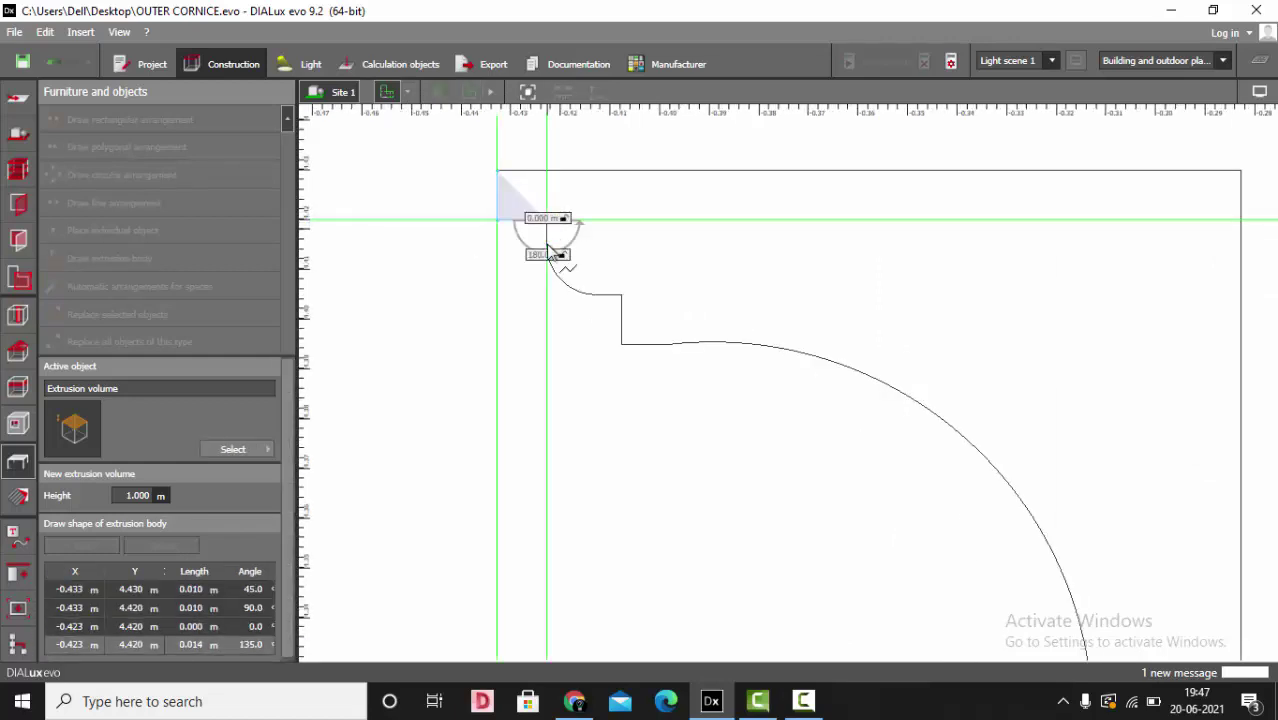
# Continue the extrusion outline along the small concave curve below the lip and the square step that follows it.
pyautogui.click(547, 246)
pyautogui.click(552, 265)
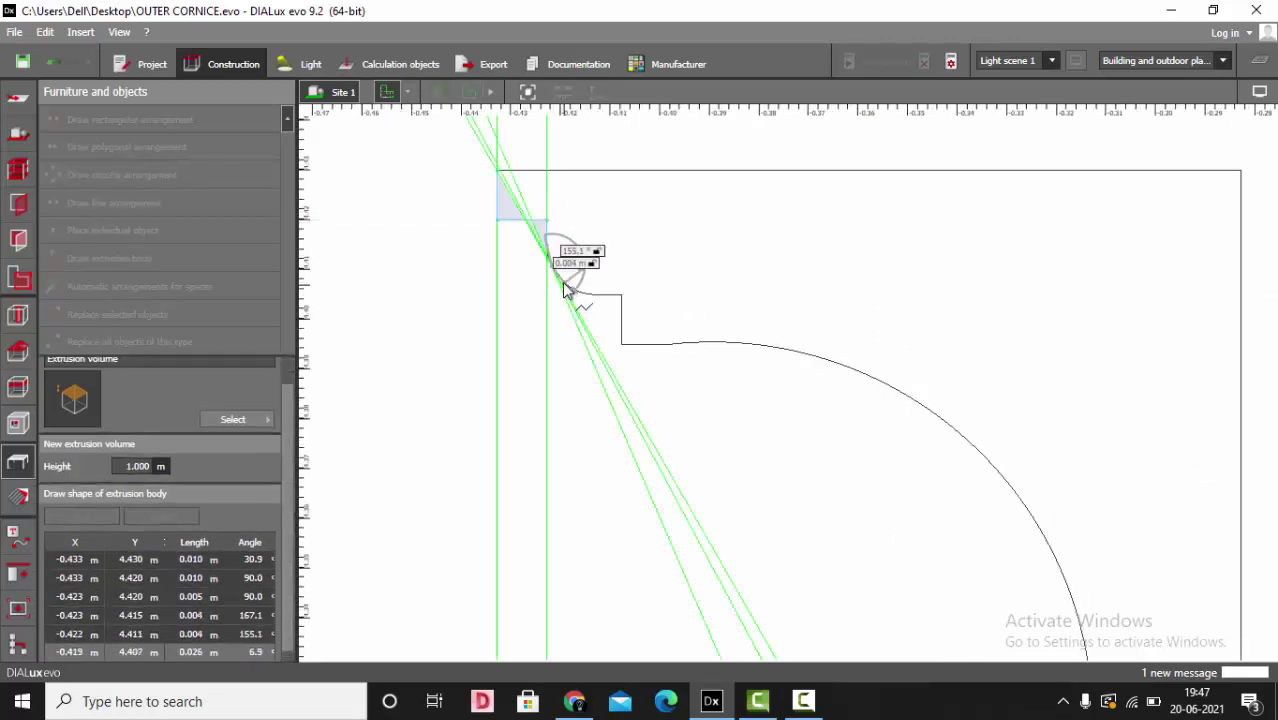
pyautogui.click(570, 289)
pyautogui.click(584, 293)
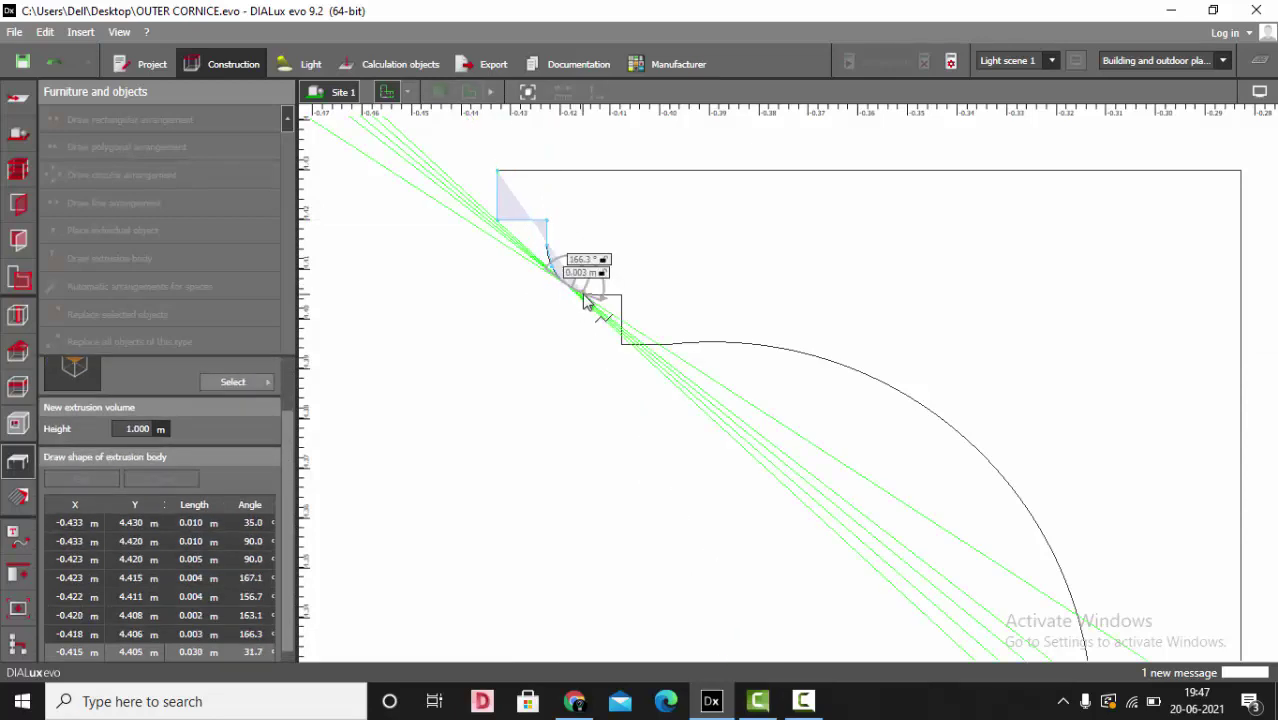
pyautogui.click(585, 294)
pyautogui.click(596, 296)
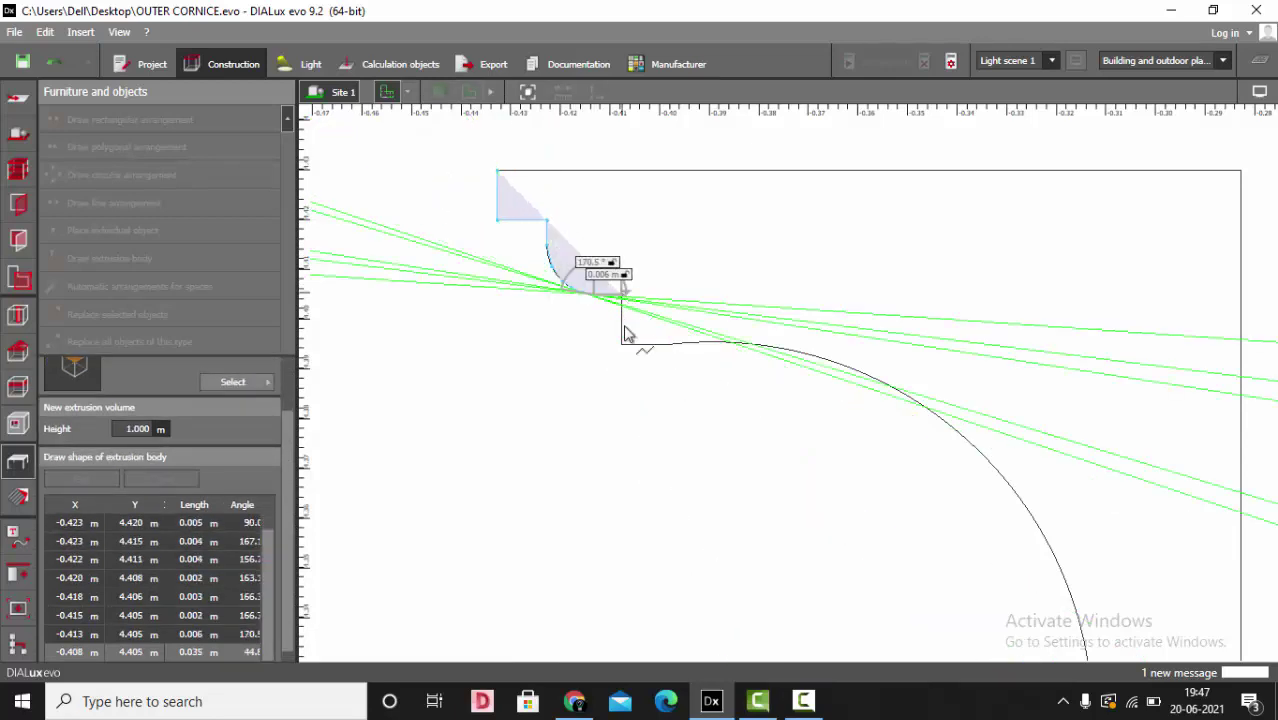
pyautogui.click(625, 333)
pyautogui.click(630, 342)
pyautogui.click(673, 348)
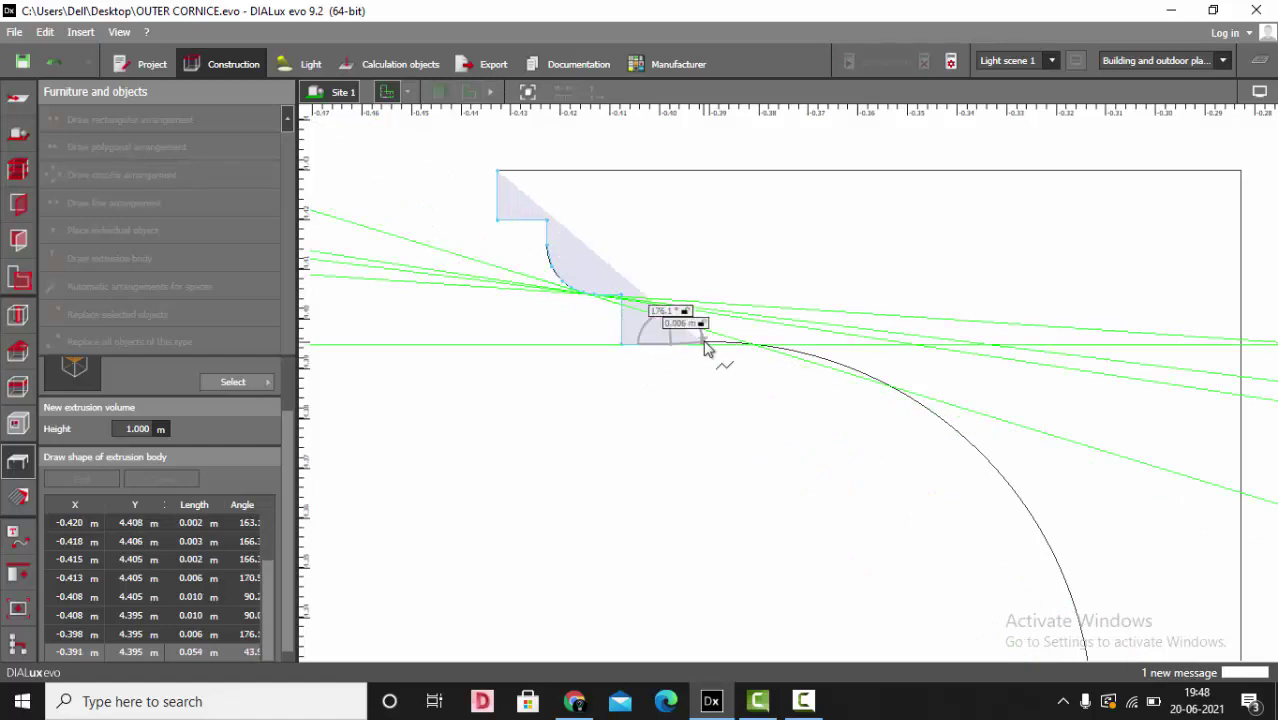
# Trace the upper part of the large concave arc of the C 1020 section with short segments.
pyautogui.click(705, 342)
pyautogui.click(743, 343)
pyautogui.click(789, 348)
pyautogui.click(821, 357)
pyautogui.moveTo(821, 357); pyautogui.dragTo(734, 300, button='middle')
pyautogui.scroll(-1, 780, 350)
pyautogui.scroll(1, 789, 363)
pyautogui.click(756, 301)
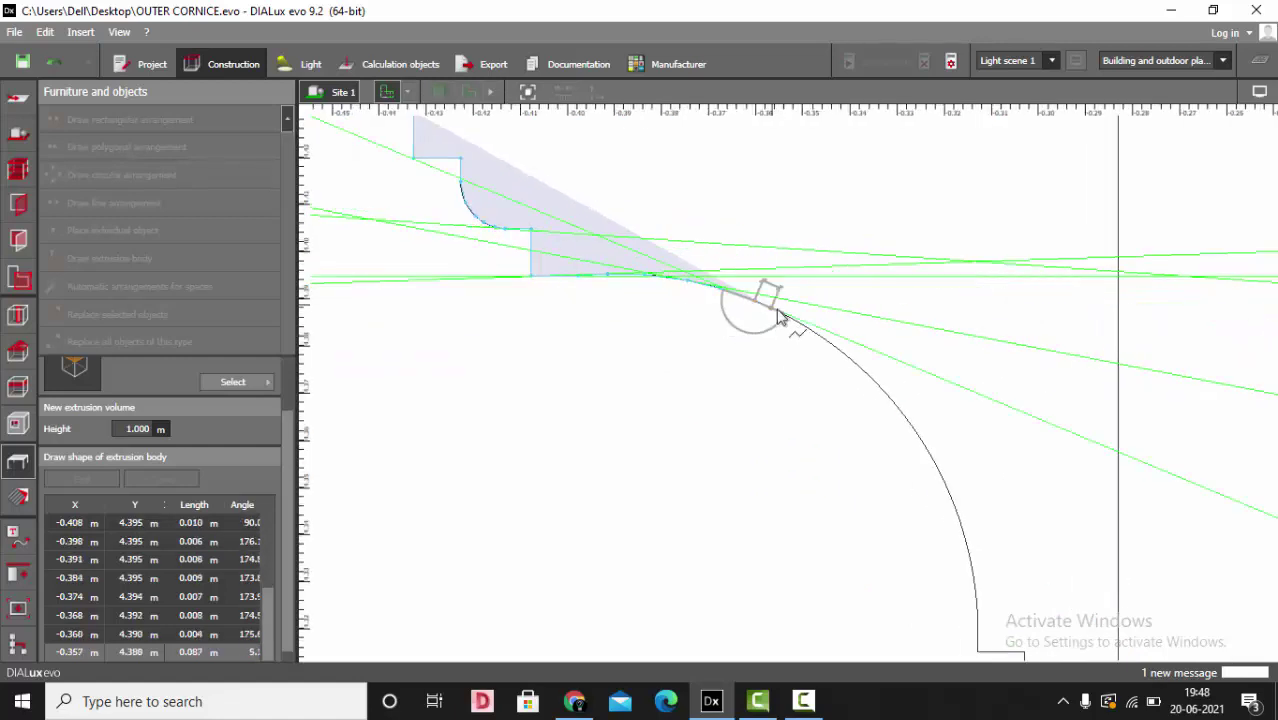
pyautogui.click(779, 311)
pyautogui.scroll(-1, 784, 312)
pyautogui.scroll(1, 814, 315)
pyautogui.click(722, 280)
pyautogui.click(751, 302)
pyautogui.click(784, 337)
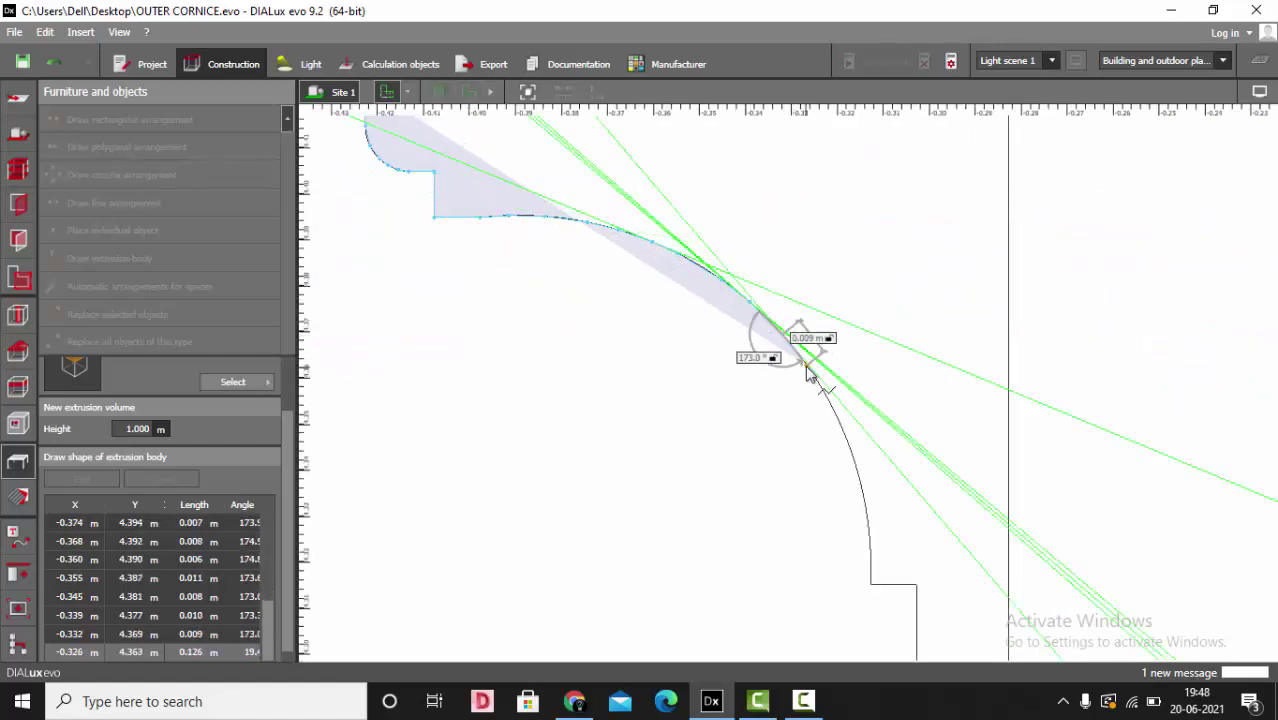
pyautogui.click(806, 366)
# Trace the lower part of the large arc and the 0.010 m horizontal ledge at its end.
pyautogui.scroll(-1, 808, 500)
pyautogui.moveTo(808, 500); pyautogui.dragTo(692, 380, button='middle')
pyautogui.click(712, 292)
pyautogui.click(727, 324)
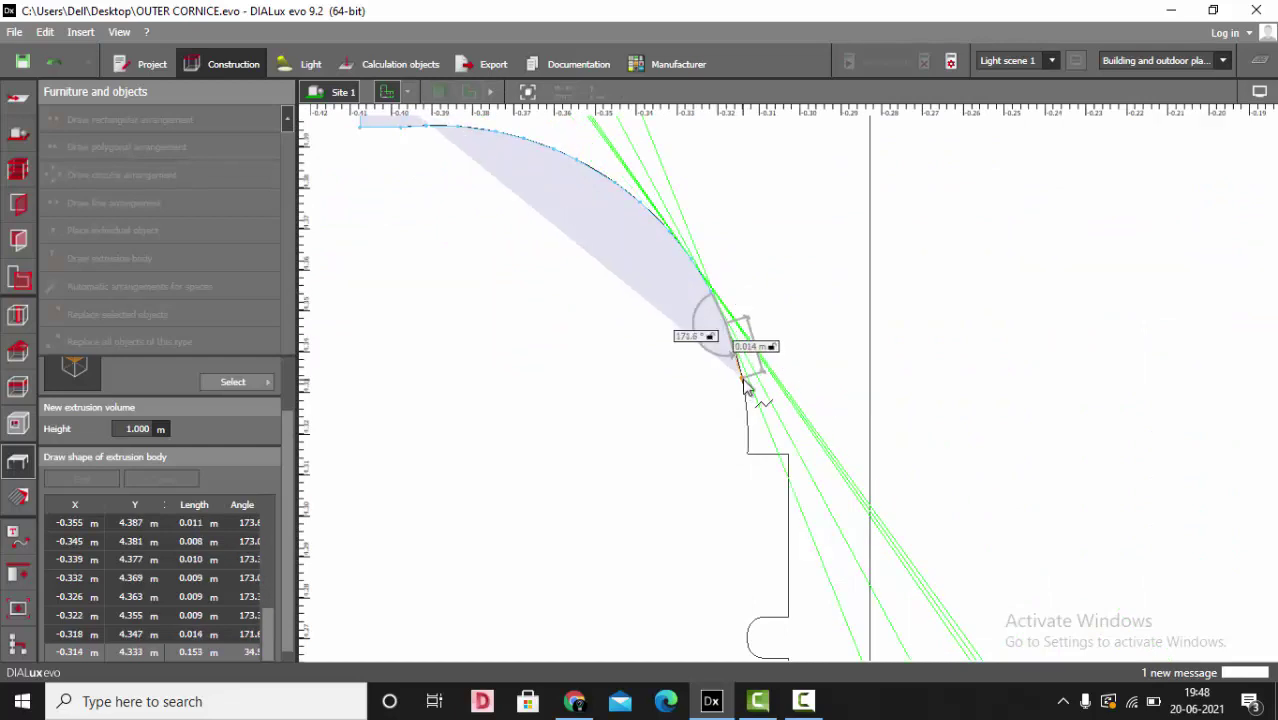
pyautogui.click(742, 378)
pyautogui.click(745, 402)
pyautogui.click(748, 453)
pyautogui.click(788, 453)
# Trace the 0.040 m vertical face below the ledge and the rounded bead beneath it, using short segments around the bead.
pyautogui.scroll(-4, 743, 303)
pyautogui.scroll(5, 745, 436)
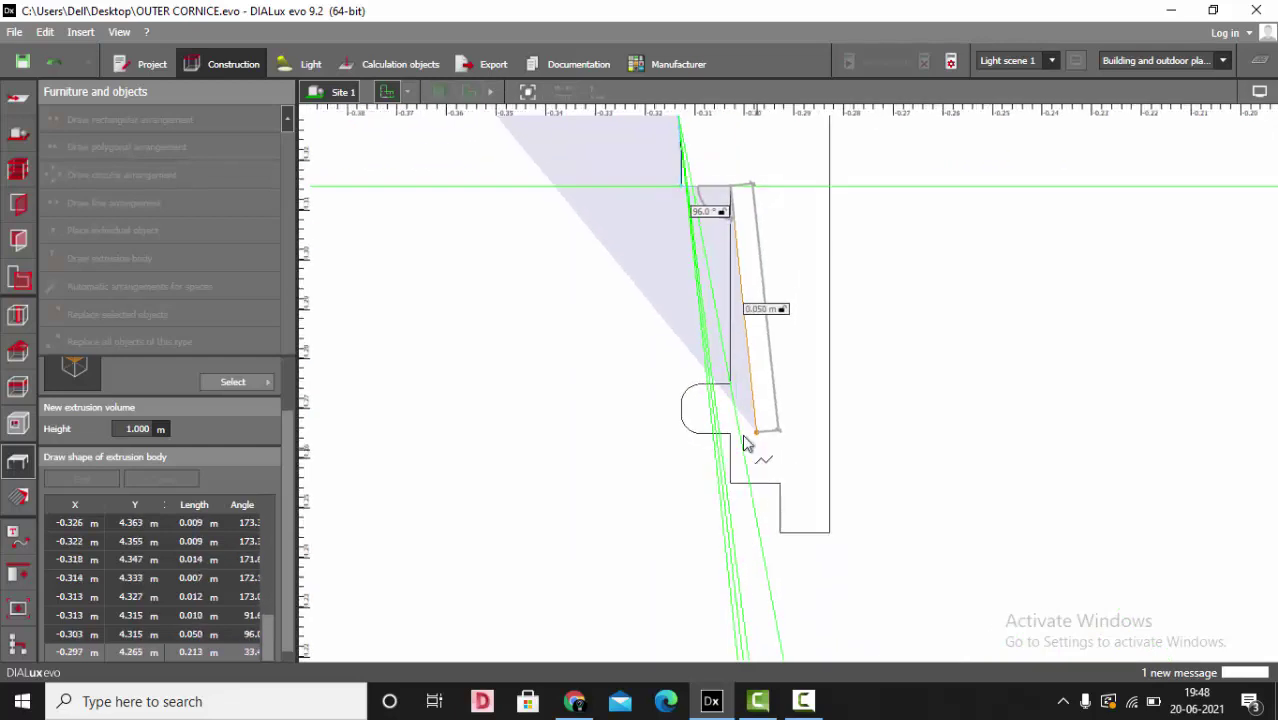
pyautogui.click(719, 387)
pyautogui.click(691, 387)
pyautogui.click(689, 389)
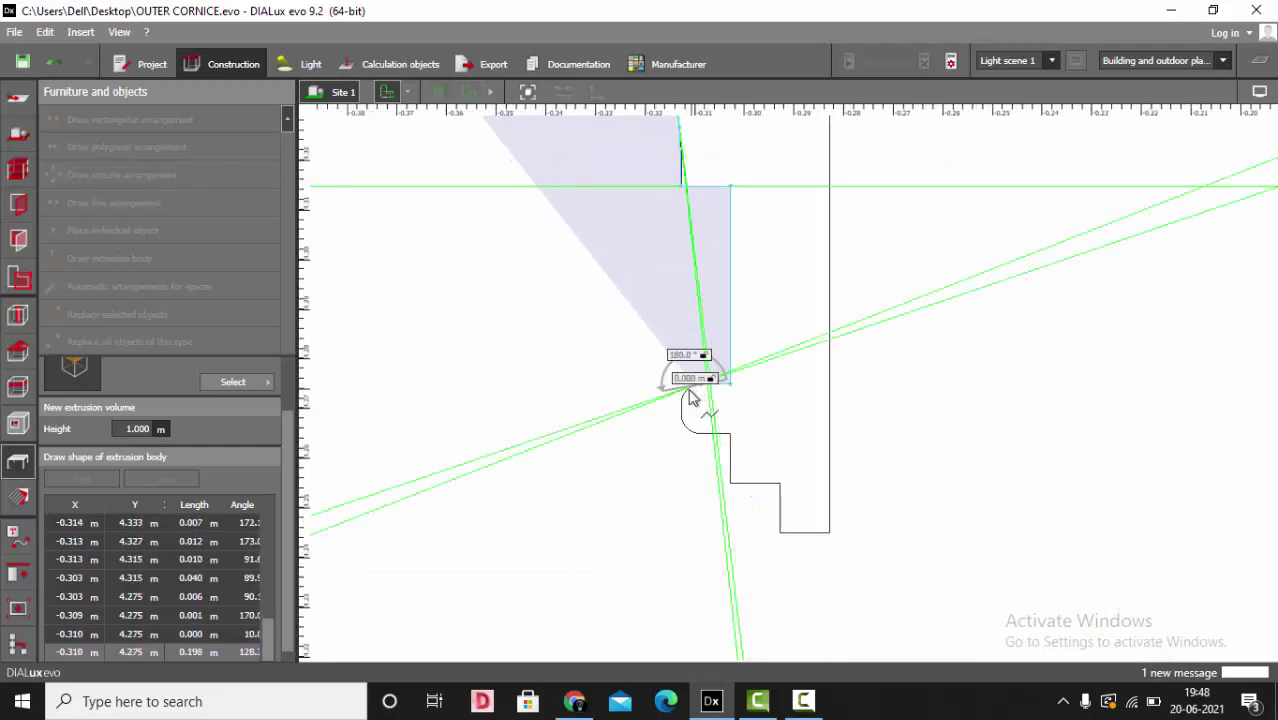
pyautogui.click(686, 394)
pyautogui.click(681, 404)
pyautogui.click(683, 422)
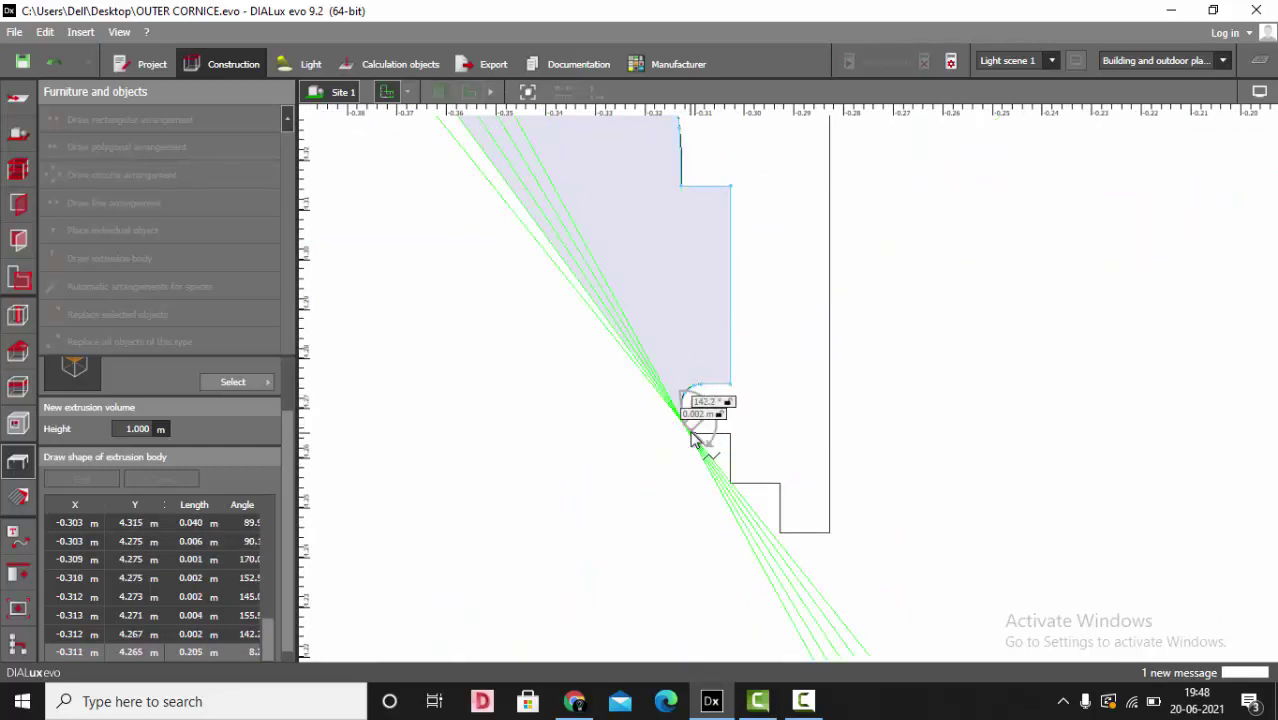
pyautogui.click(691, 433)
pyautogui.click(700, 434)
pyautogui.click(730, 434)
# Trace the two square steps at the section's foot with 0.010 m vertical and horizontal edges.
pyautogui.click(731, 484)
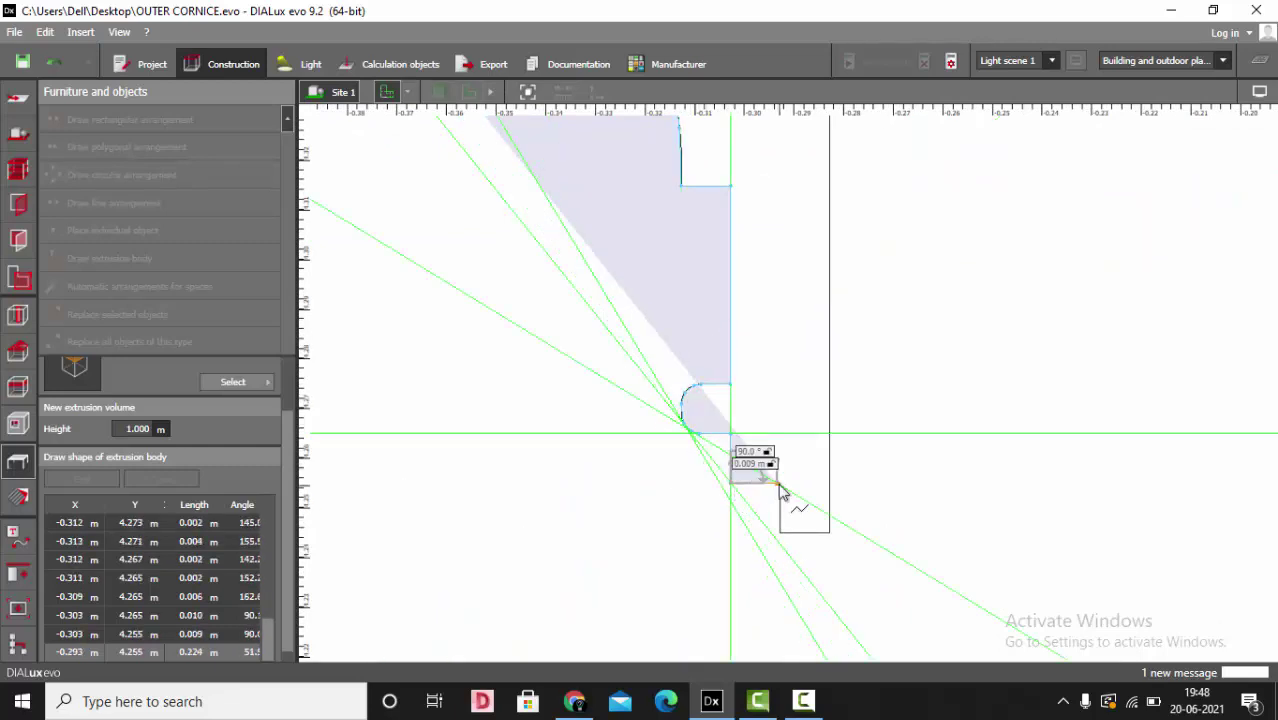
pyautogui.click(782, 490)
pyautogui.click(781, 537)
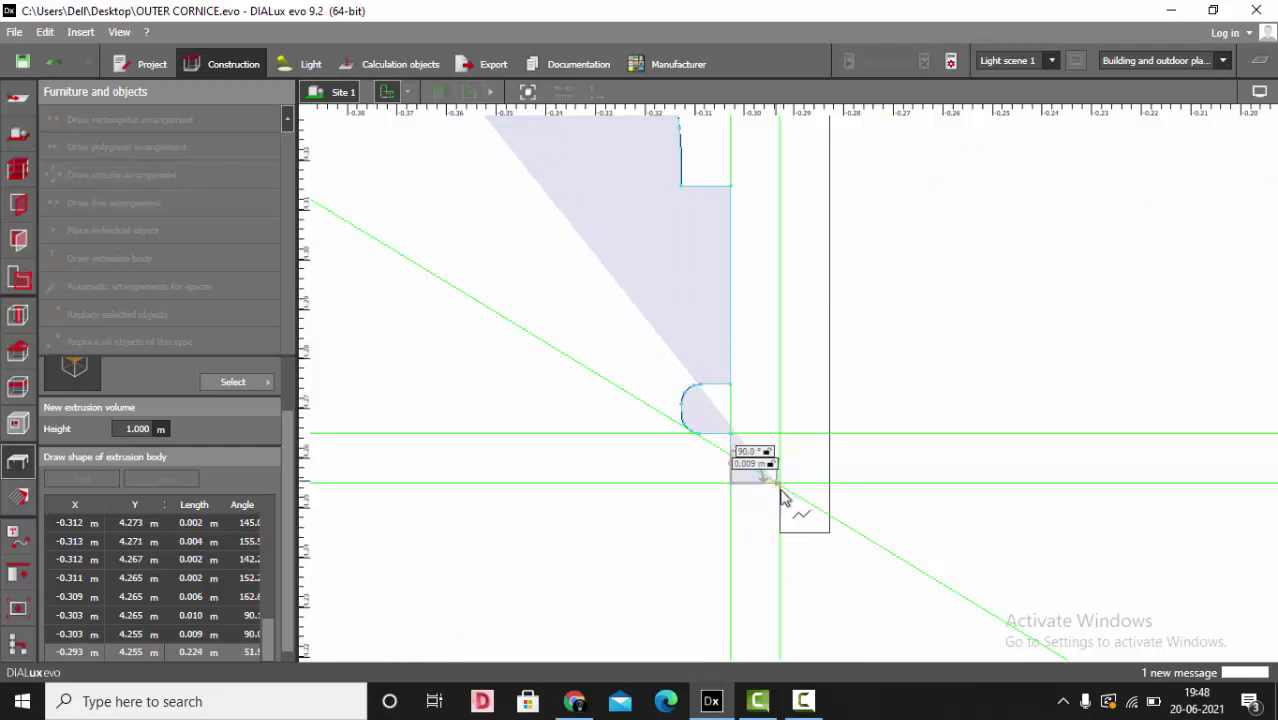
pyautogui.click(831, 538)
# Draw the section's 0.185 m straight back edge up to the top corner and close the extrusion polygon.
pyautogui.scroll(-2, 722, 557)
pyautogui.scroll(-2, 720, 520)
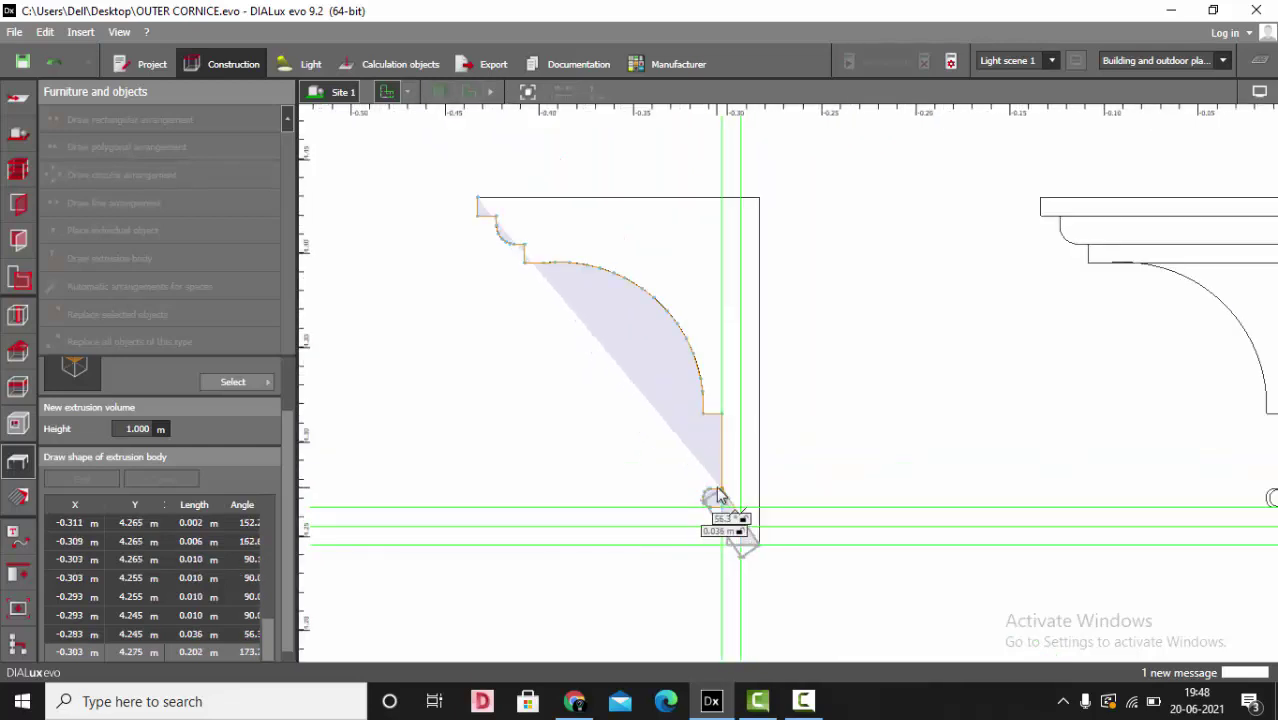
pyautogui.scroll(1, 765, 171)
pyautogui.click(765, 166)
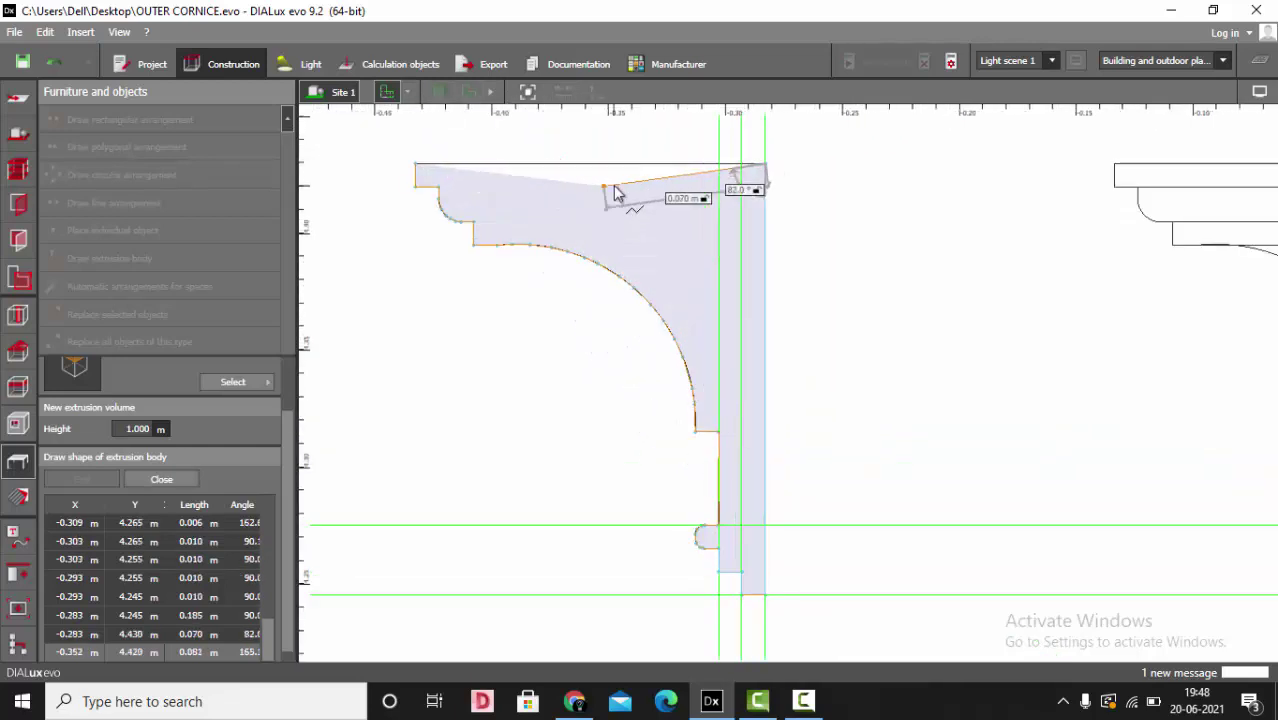
pyautogui.rightClick(572, 186)
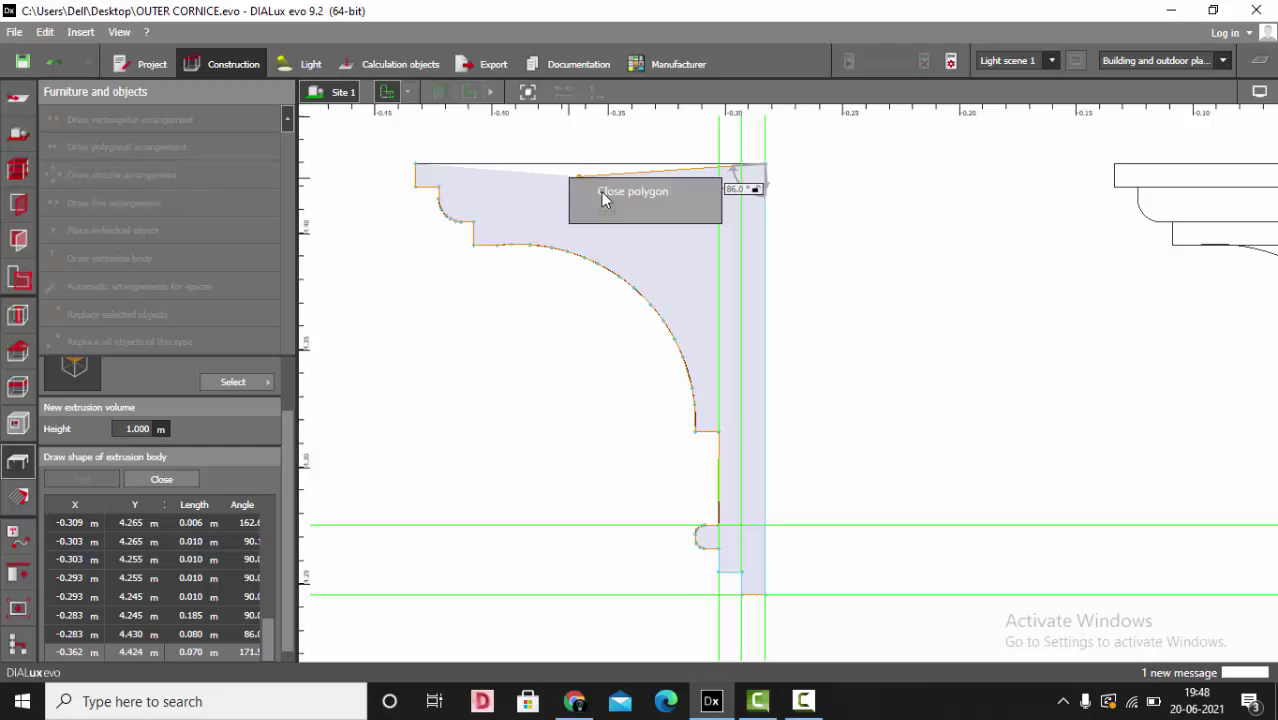
pyautogui.click(601, 192)
# View the extruded cornice in 3D and set its rotation to 90° about X and -90° about Y.
pyautogui.click(440, 93)
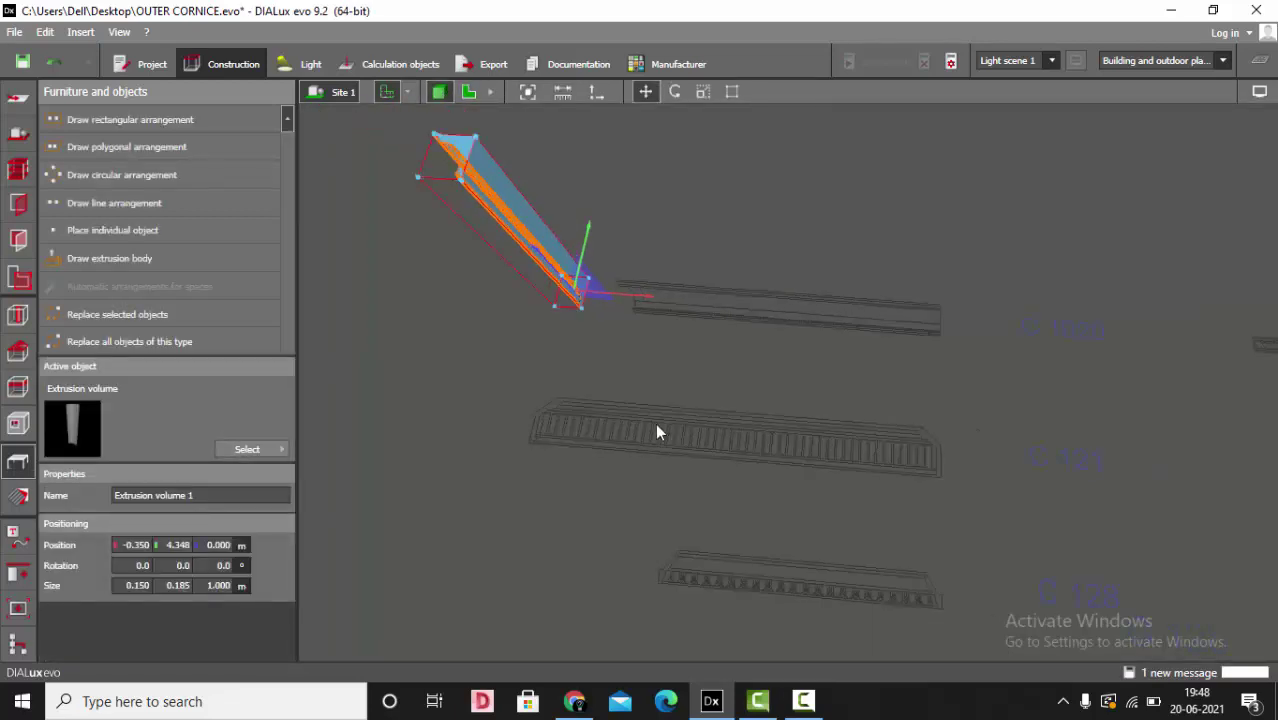
pyautogui.click(418, 316)
pyautogui.moveTo(418, 316); pyautogui.dragTo(720, 310)
pyautogui.click(721, 300)
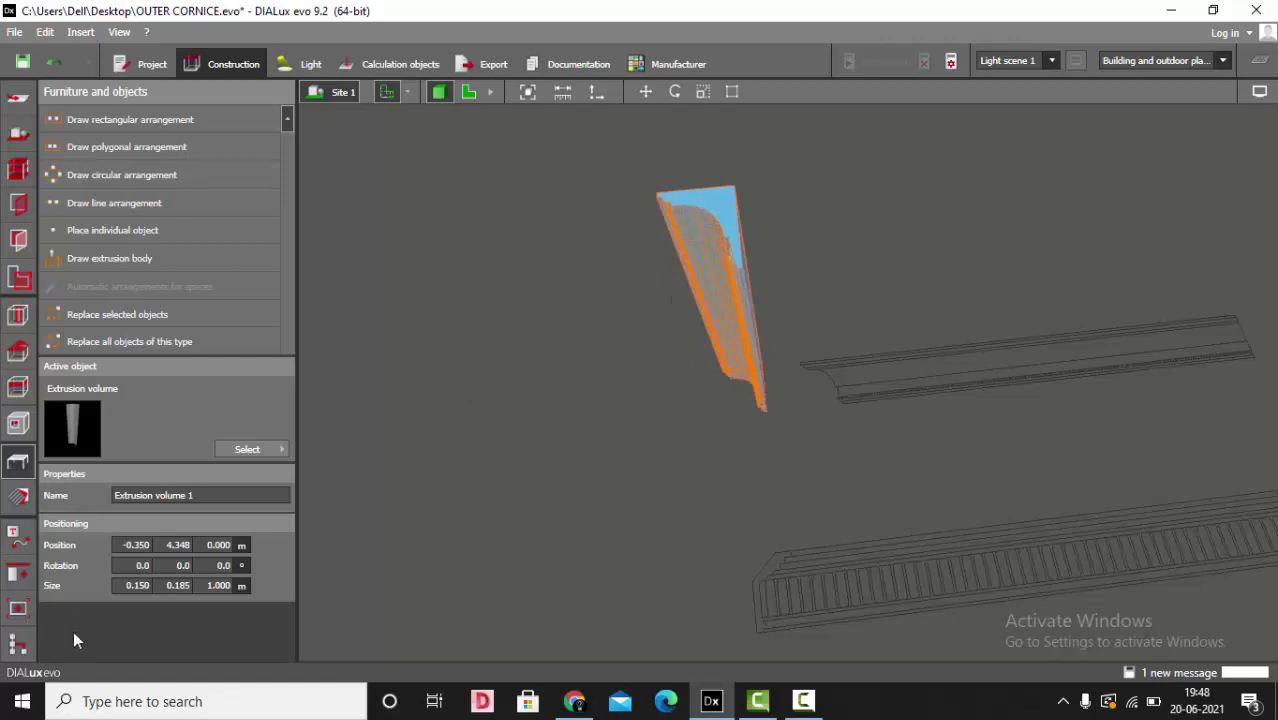
pyautogui.write('90')
pyautogui.press('Return')
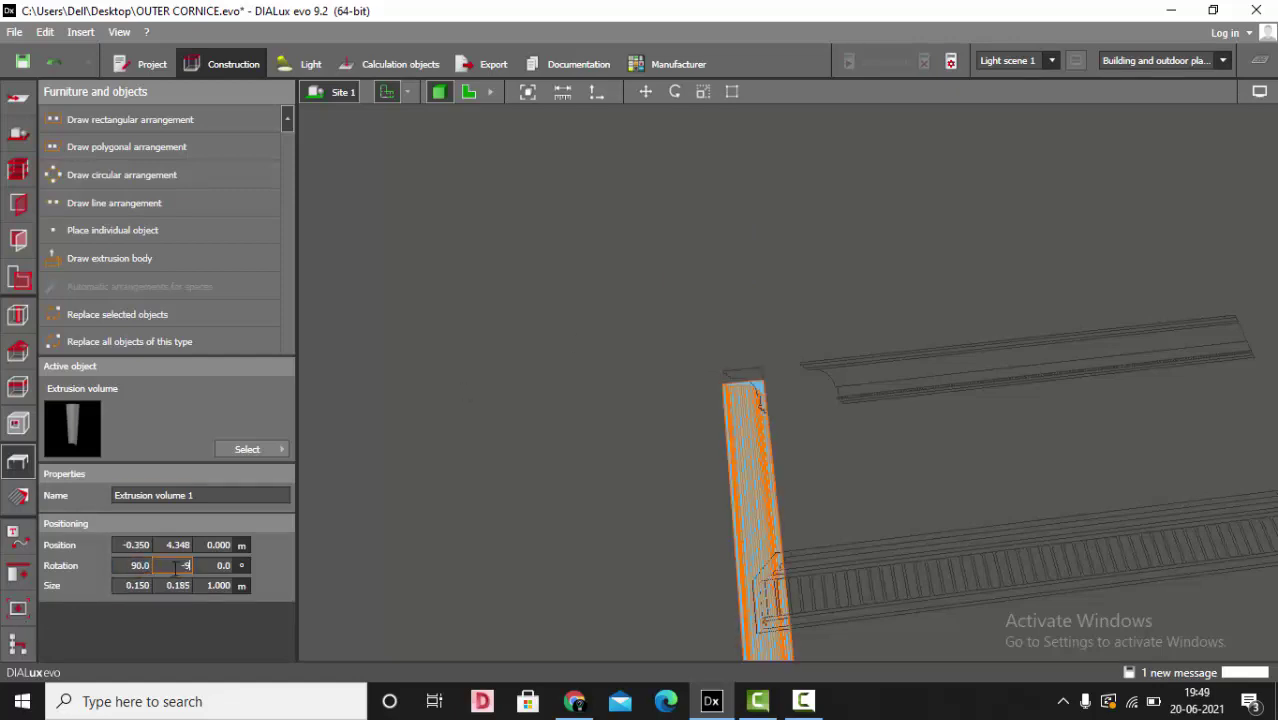
pyautogui.click(176, 566)
pyautogui.write('-90')
pyautogui.press('Return')
# Rotate the cornice in plan view to a Z rotation of 90°, so it lies along the C 1020 elevation.
pyautogui.moveTo(728, 256); pyautogui.dragTo(792, 457)
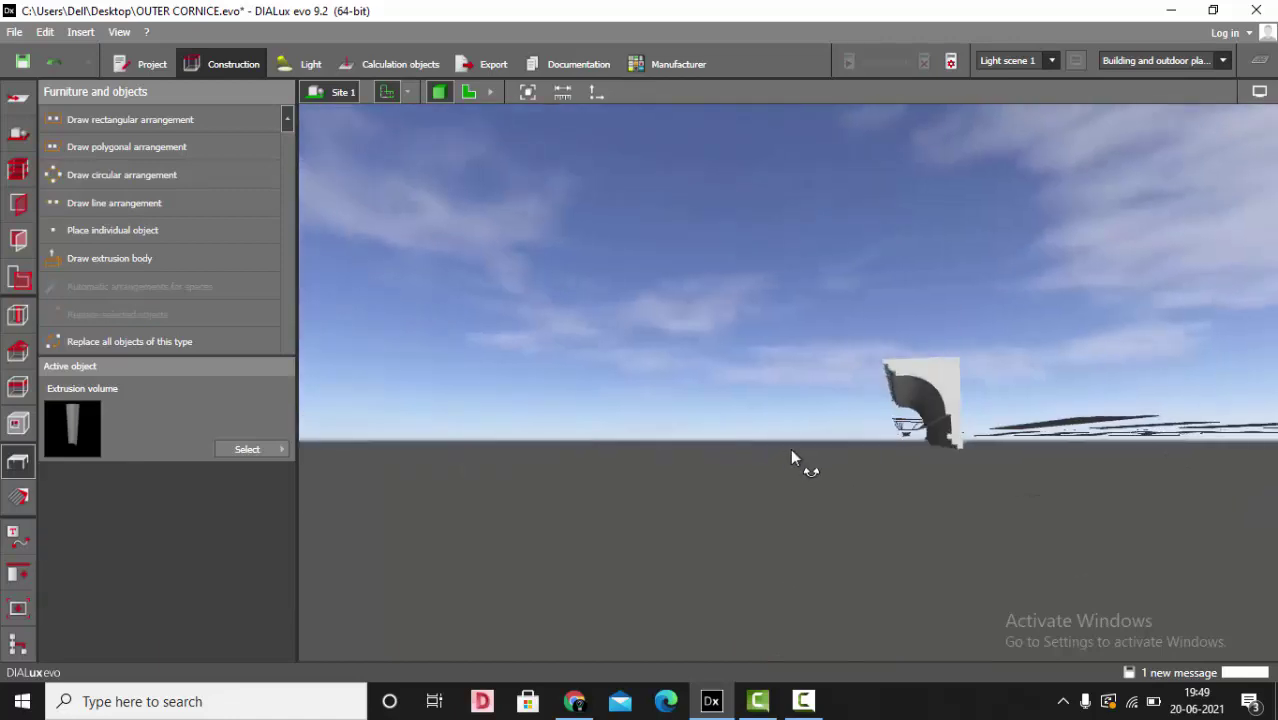
pyautogui.click(862, 407)
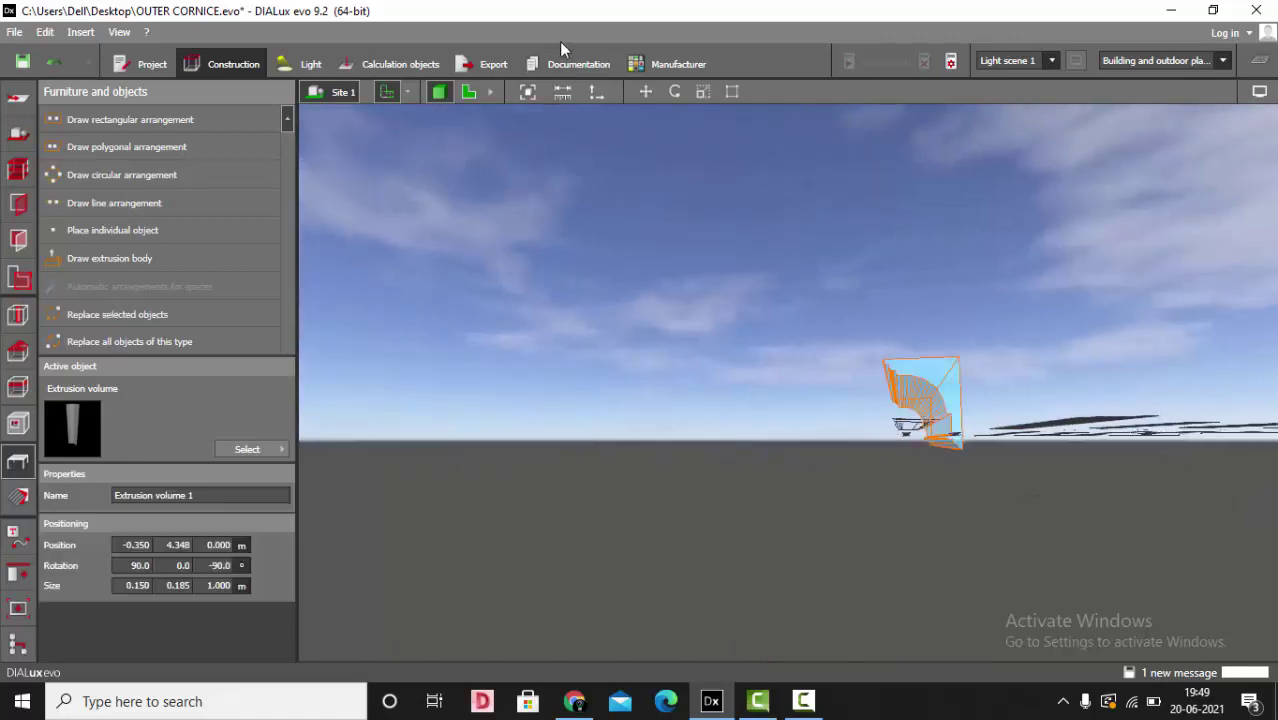
pyautogui.click(464, 92)
pyautogui.click(675, 92)
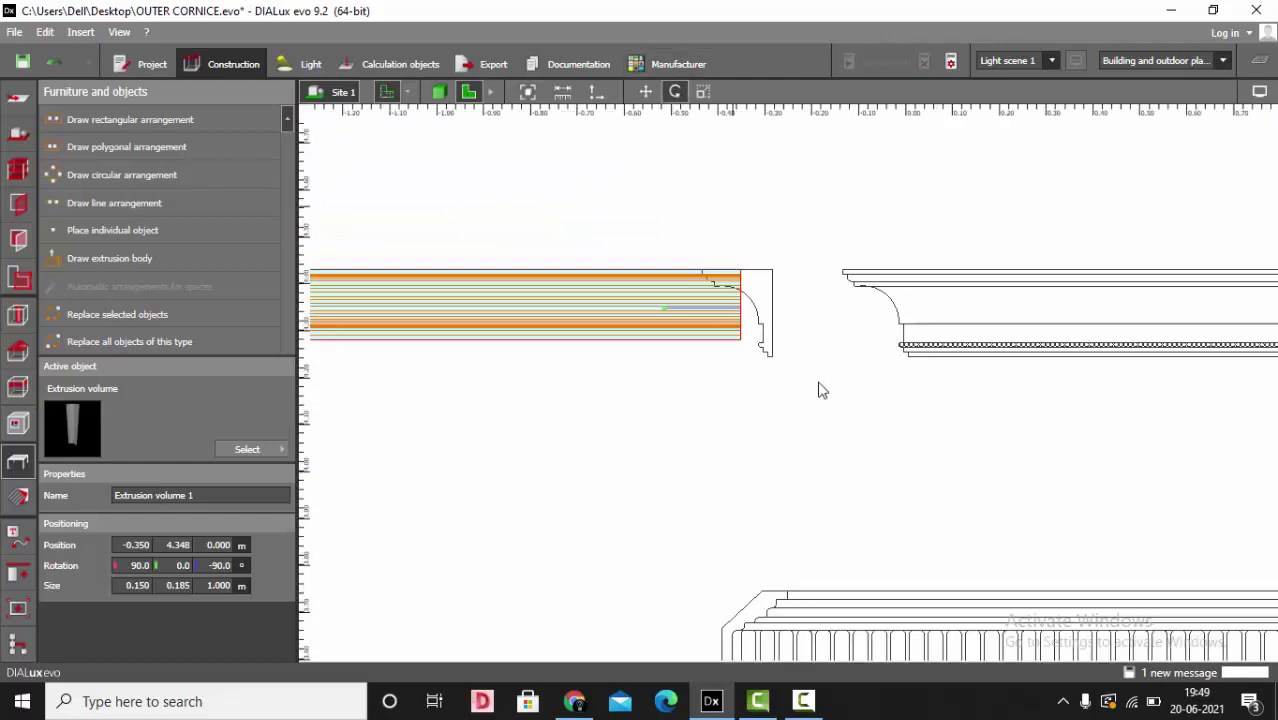
pyautogui.moveTo(703, 338); pyautogui.dragTo(868, 356)
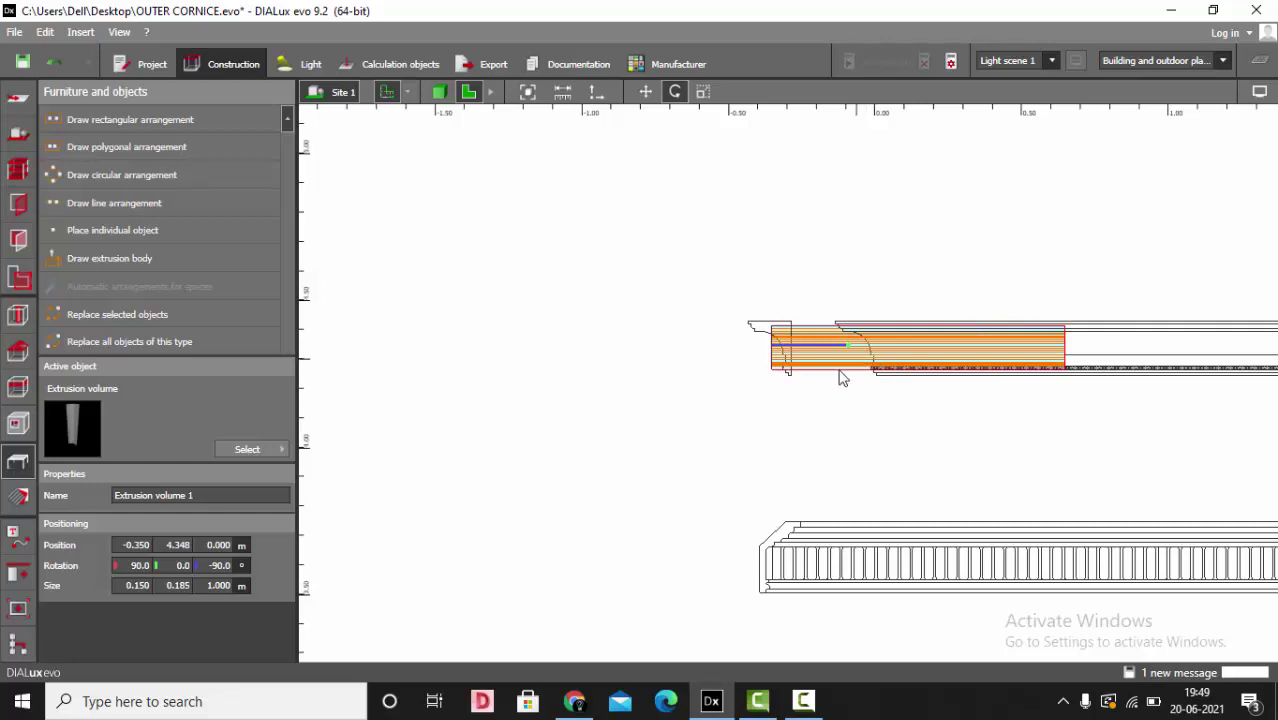
pyautogui.scroll(3, 824, 376)
pyautogui.scroll(-4, 602, 378)
pyautogui.click(615, 380)
pyautogui.click(617, 387)
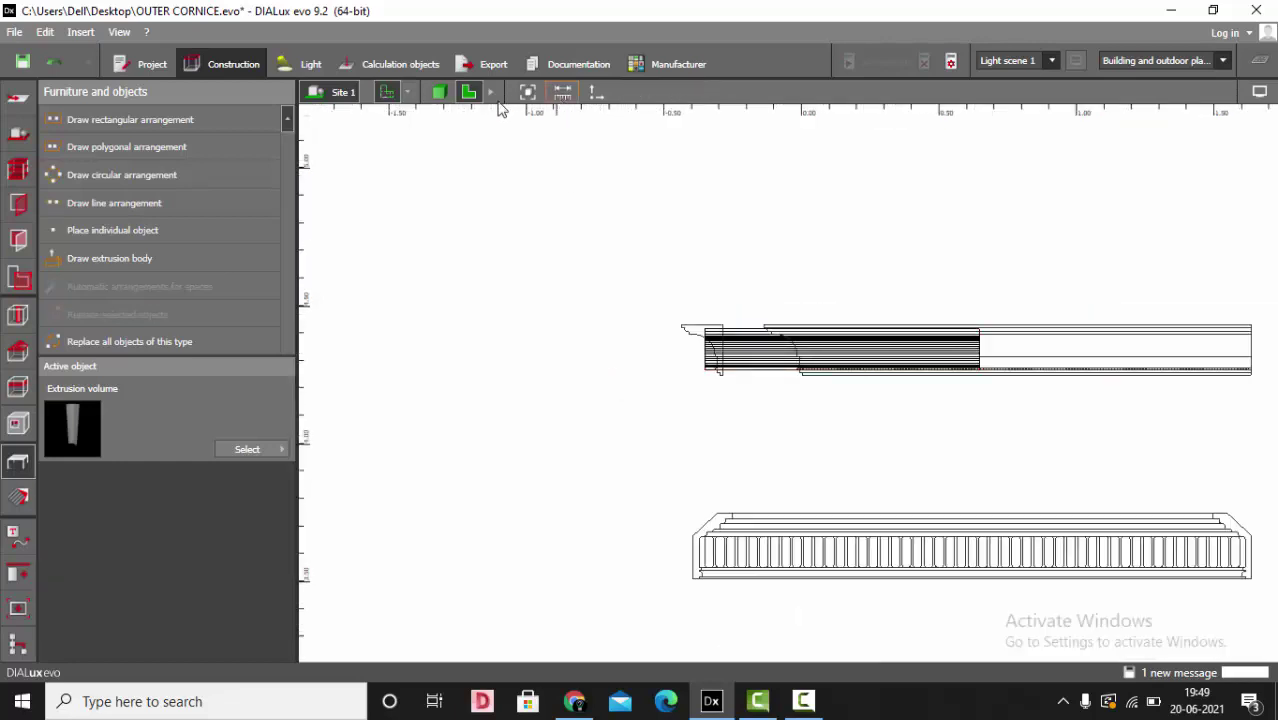
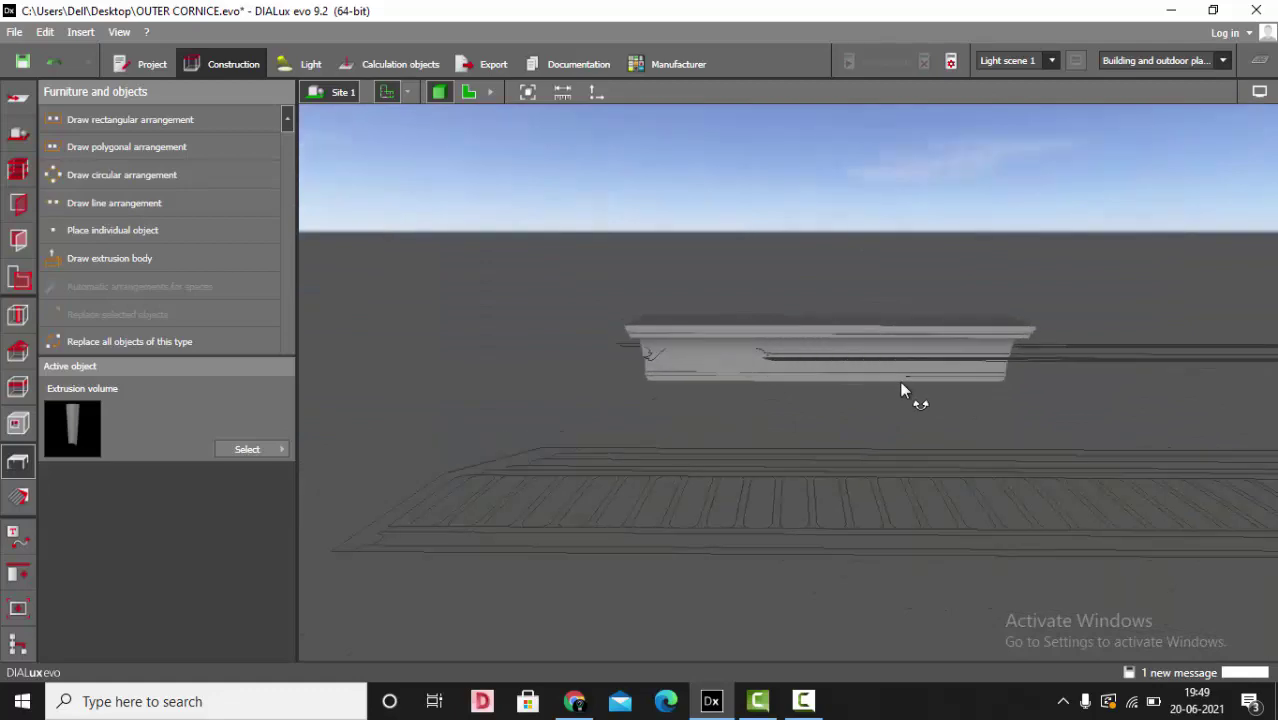
# Stretch the cornice in plan view to a length of 1.990 m, matching the far end of the C 1020 elevation.
pyautogui.click(729, 333)
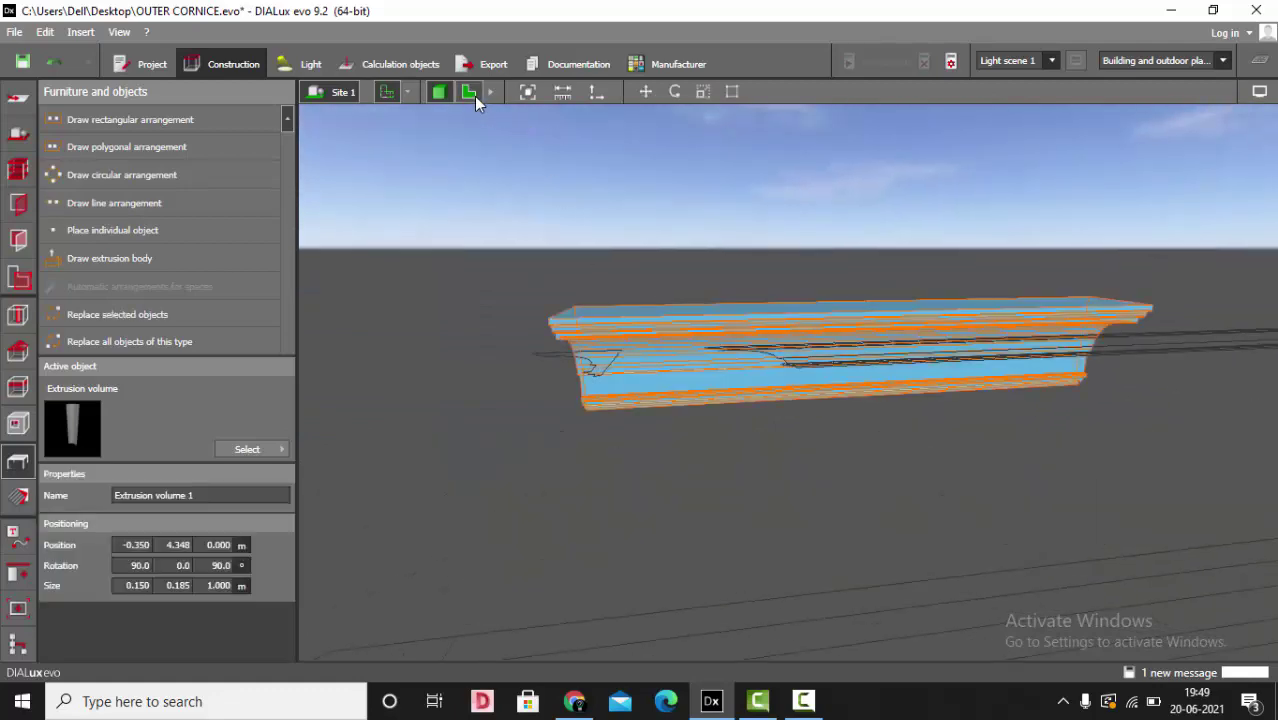
pyautogui.click(469, 92)
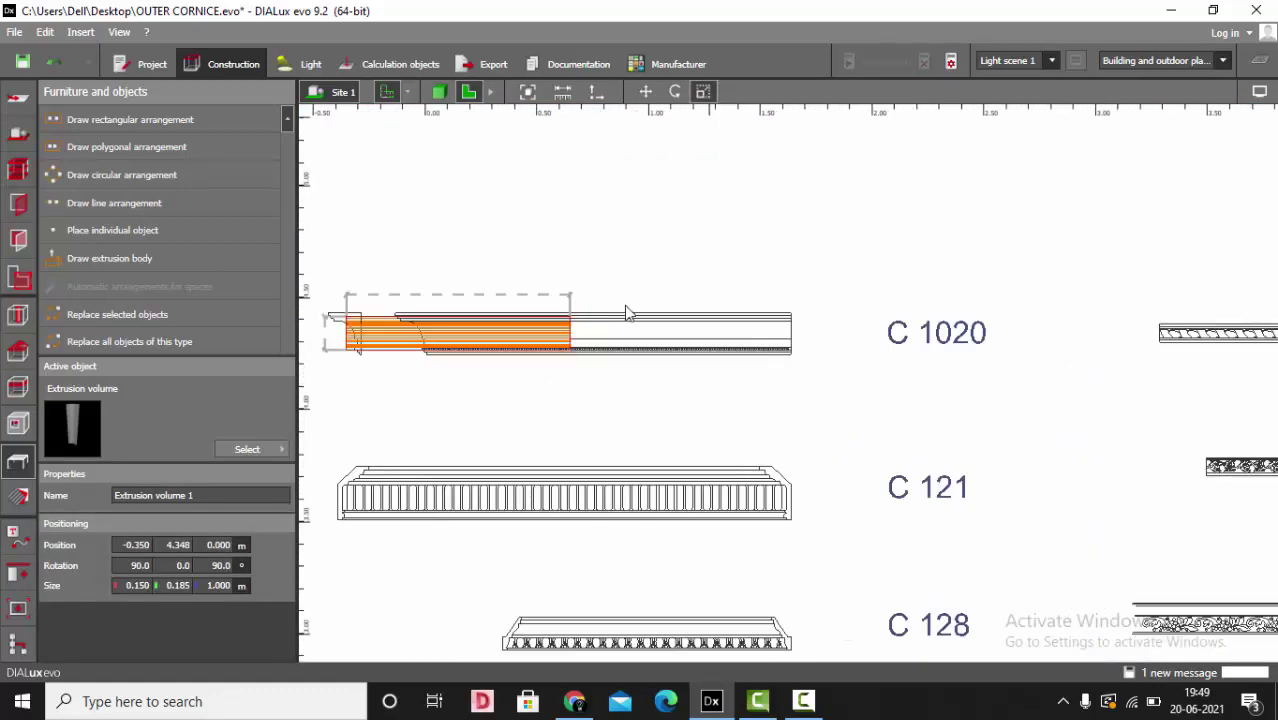
pyautogui.scroll(2, 605, 331)
pyautogui.moveTo(558, 322); pyautogui.dragTo(862, 324)
pyautogui.scroll(-2, 918, 312)
pyautogui.scroll(2, 484, 323)
pyautogui.scroll(3, 485, 332)
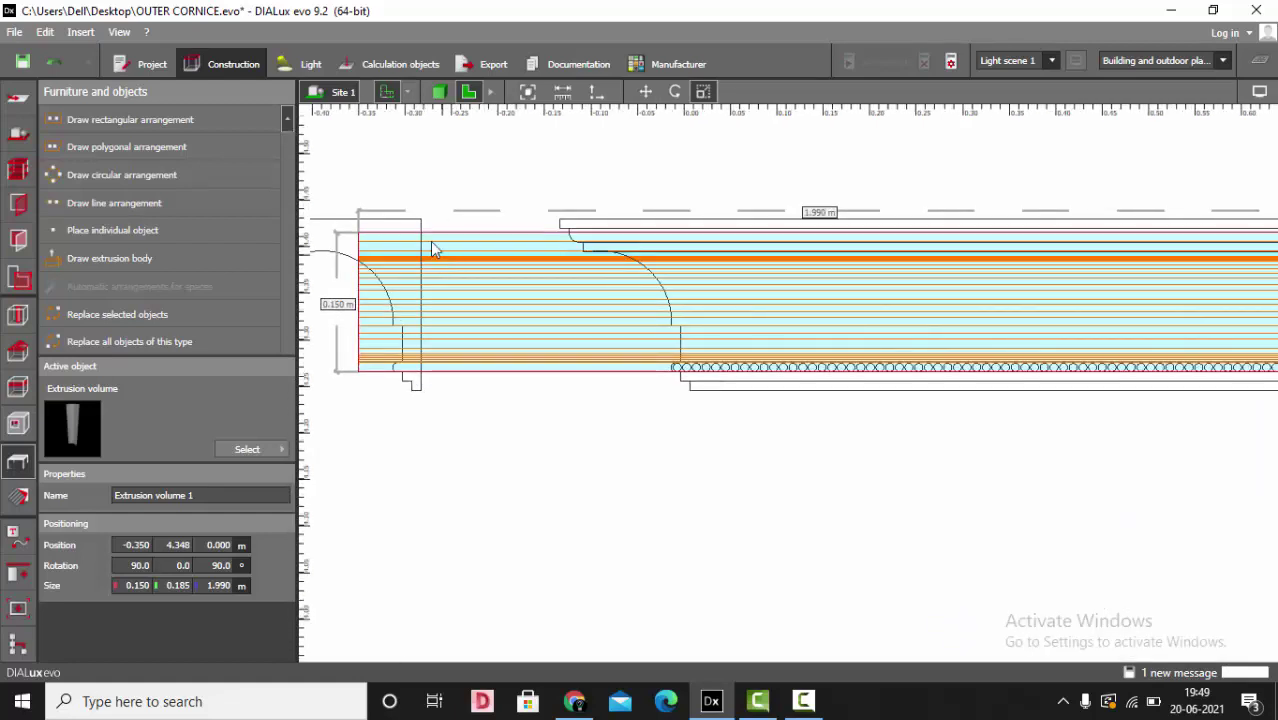
# Pick a brown colour material with red 98, green 77 and blue 50, and apply it to the cornice in 3D.
pyautogui.click(433, 155)
pyautogui.click(441, 94)
pyautogui.moveTo(673, 328); pyautogui.dragTo(733, 311, button='right')
pyautogui.click(19, 498)
pyautogui.moveTo(168, 517); pyautogui.dragTo(189, 513)
pyautogui.moveTo(259, 579); pyautogui.dragTo(190, 579)
pyautogui.moveTo(193, 518); pyautogui.dragTo(126, 534)
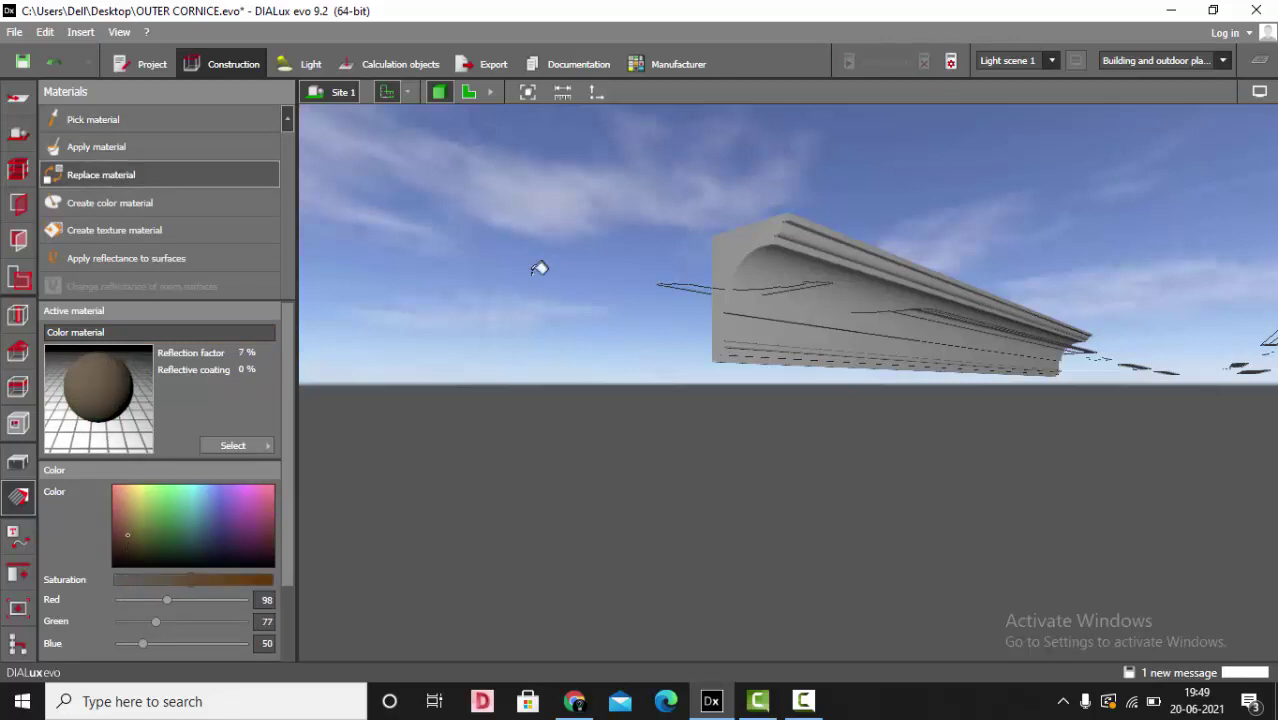
pyautogui.click(843, 272)
pyautogui.scroll(2, 838, 300)
pyautogui.moveTo(838, 297); pyautogui.dragTo(813, 312, button='right')
# Duplicate the cornice extrusion in plan view.
pyautogui.click(17, 462)
pyautogui.moveTo(676, 339); pyautogui.dragTo(779, 405, button='right')
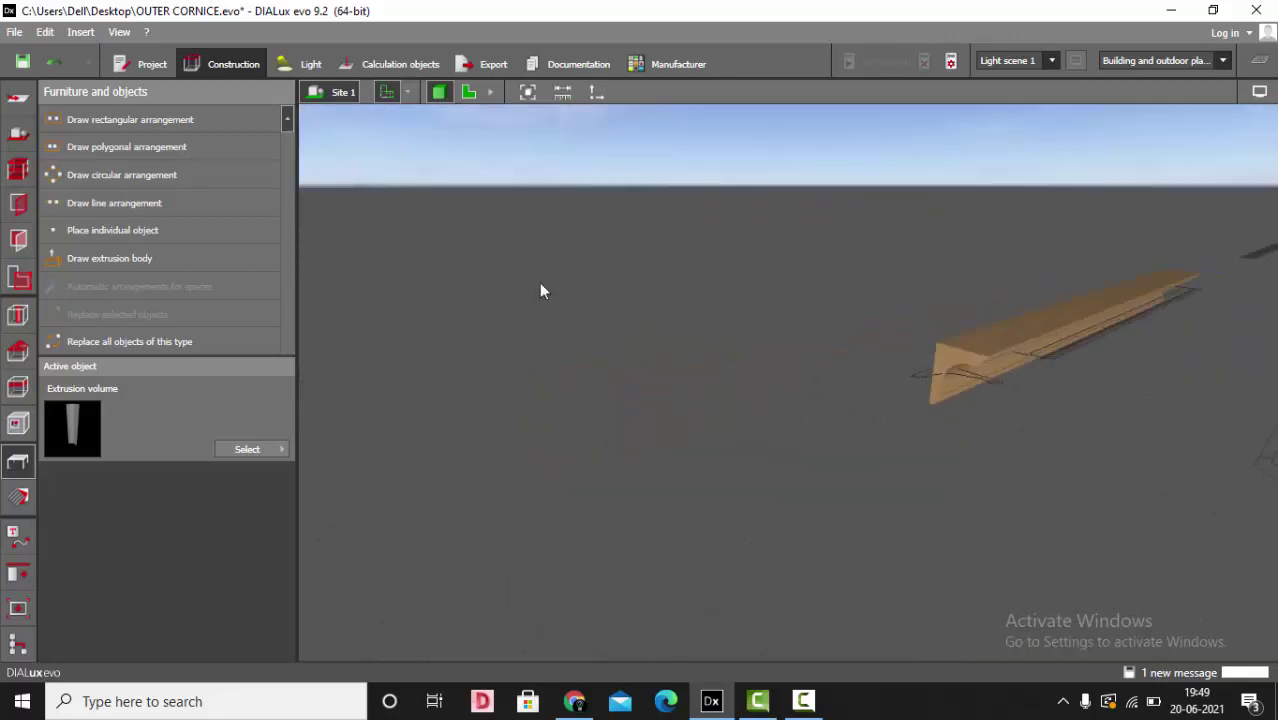
pyautogui.click(987, 370)
pyautogui.click(645, 91)
pyautogui.click(469, 92)
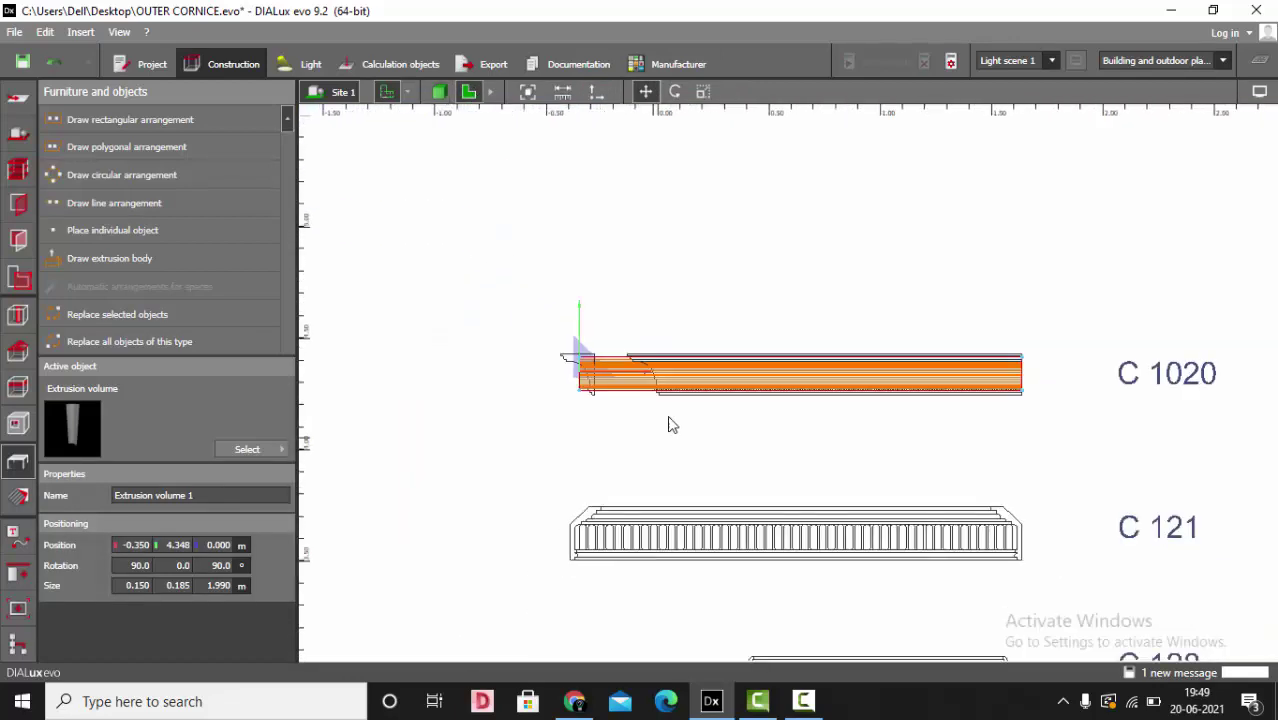
pyautogui.hotkey('ctrl', 'v')
# Rotate the cornice copy to a Z rotation of 0°, at right angles to the original.
pyautogui.click(675, 92)
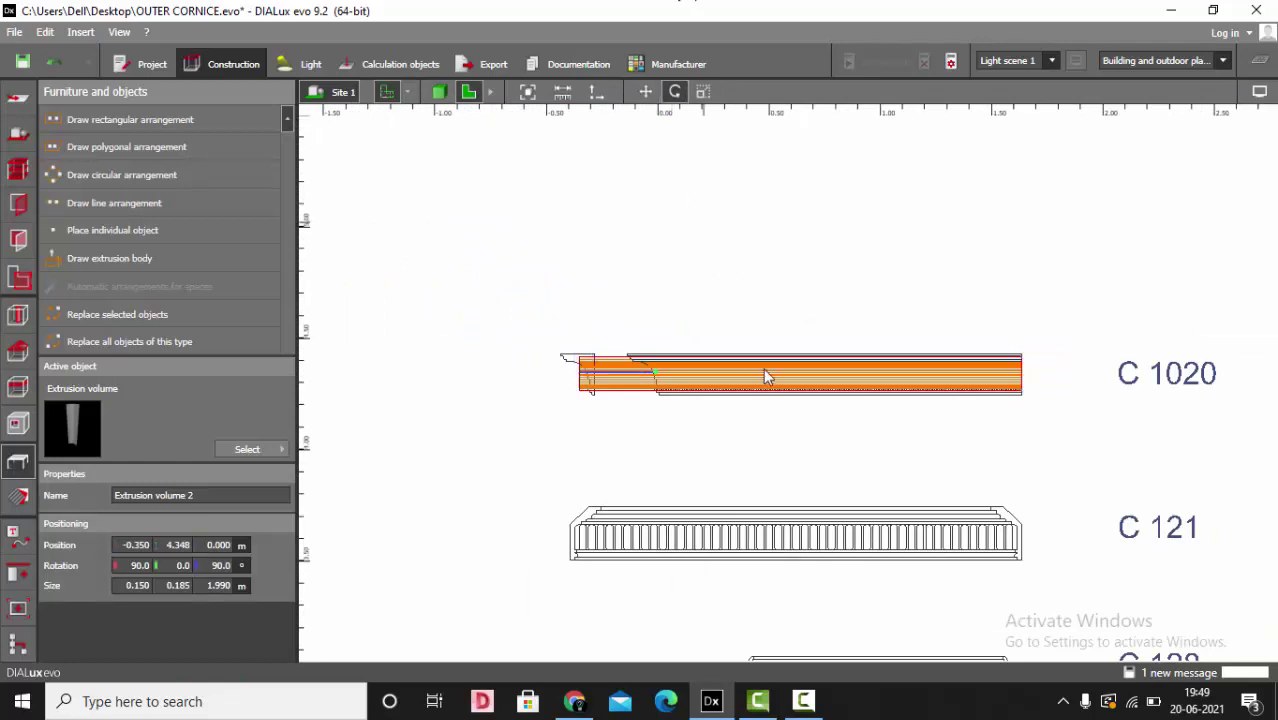
pyautogui.scroll(-1, 659, 394)
pyautogui.scroll(1, 668, 371)
pyautogui.moveTo(668, 371); pyautogui.dragTo(591, 478)
# Move the copy so its end overlaps the original's left end with the lower corners aligned, and hide the imported plan.
pyautogui.click(645, 92)
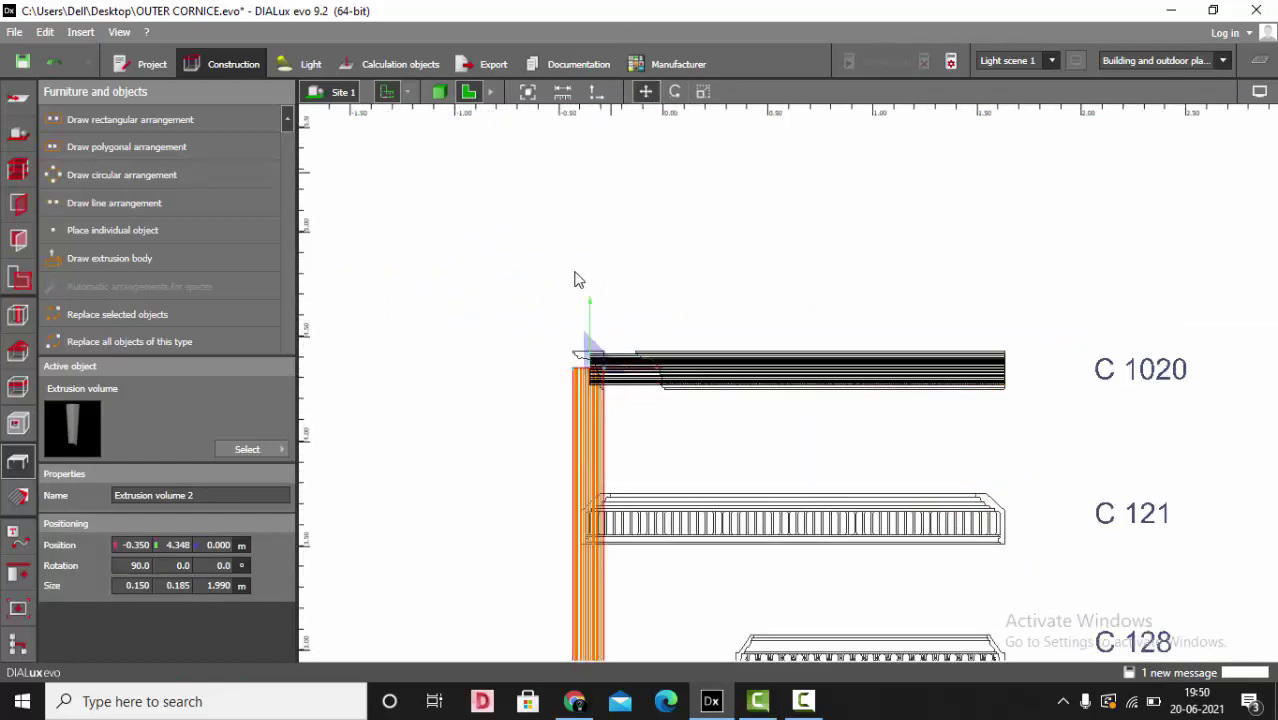
pyautogui.scroll(-1, 592, 462)
pyautogui.scroll(-1, 588, 604)
pyautogui.scroll(1, 592, 617)
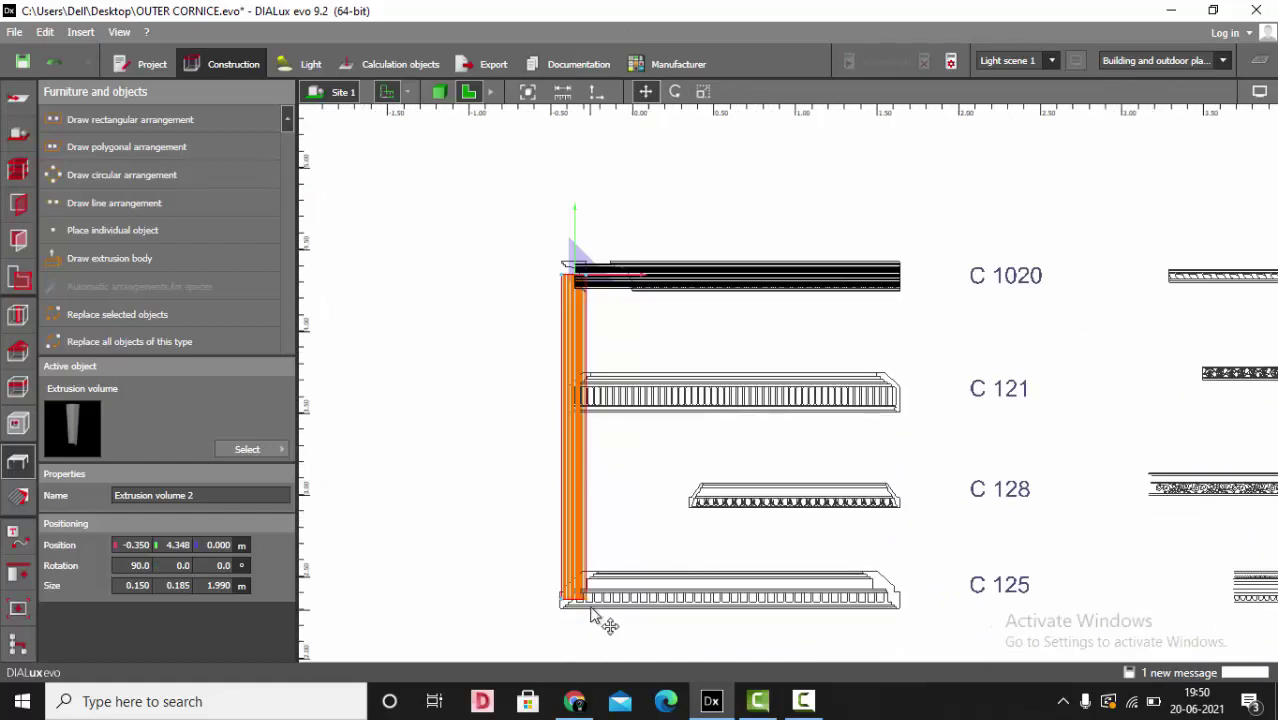
pyautogui.moveTo(592, 617); pyautogui.dragTo(636, 322)
pyautogui.scroll(2, 588, 257)
pyautogui.scroll(2, 581, 334)
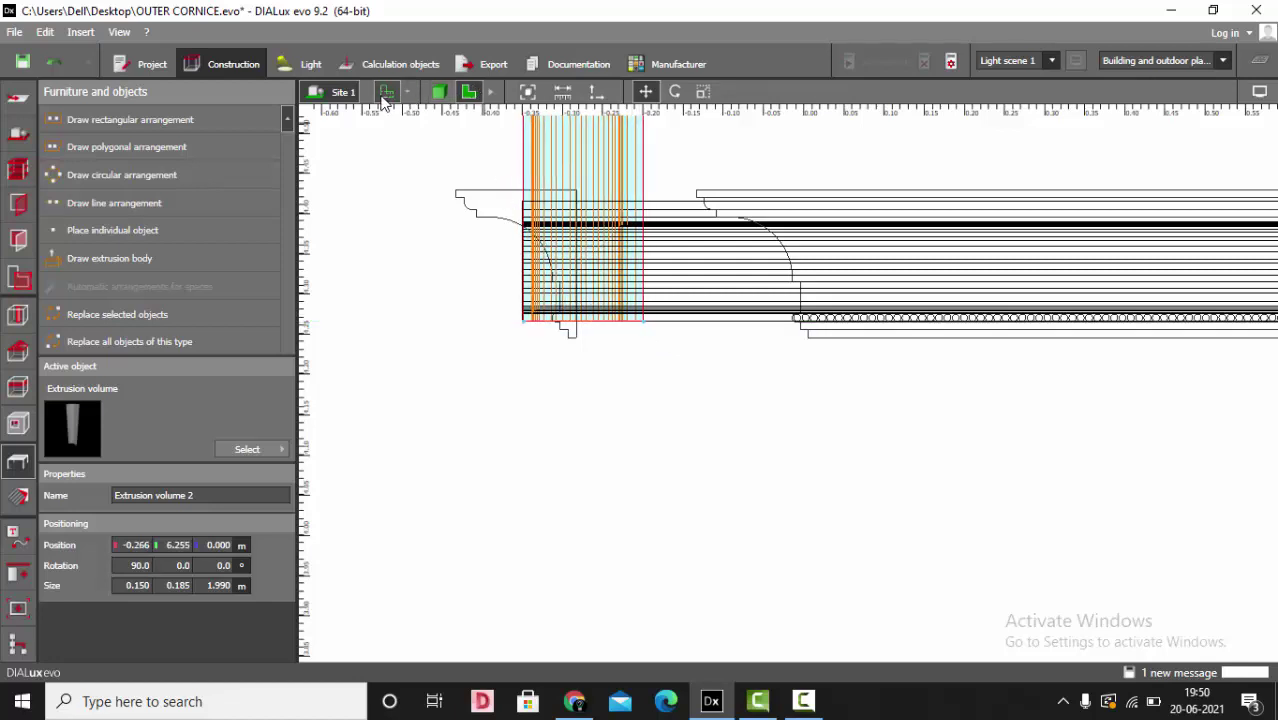
pyautogui.scroll(5, 560, 250)
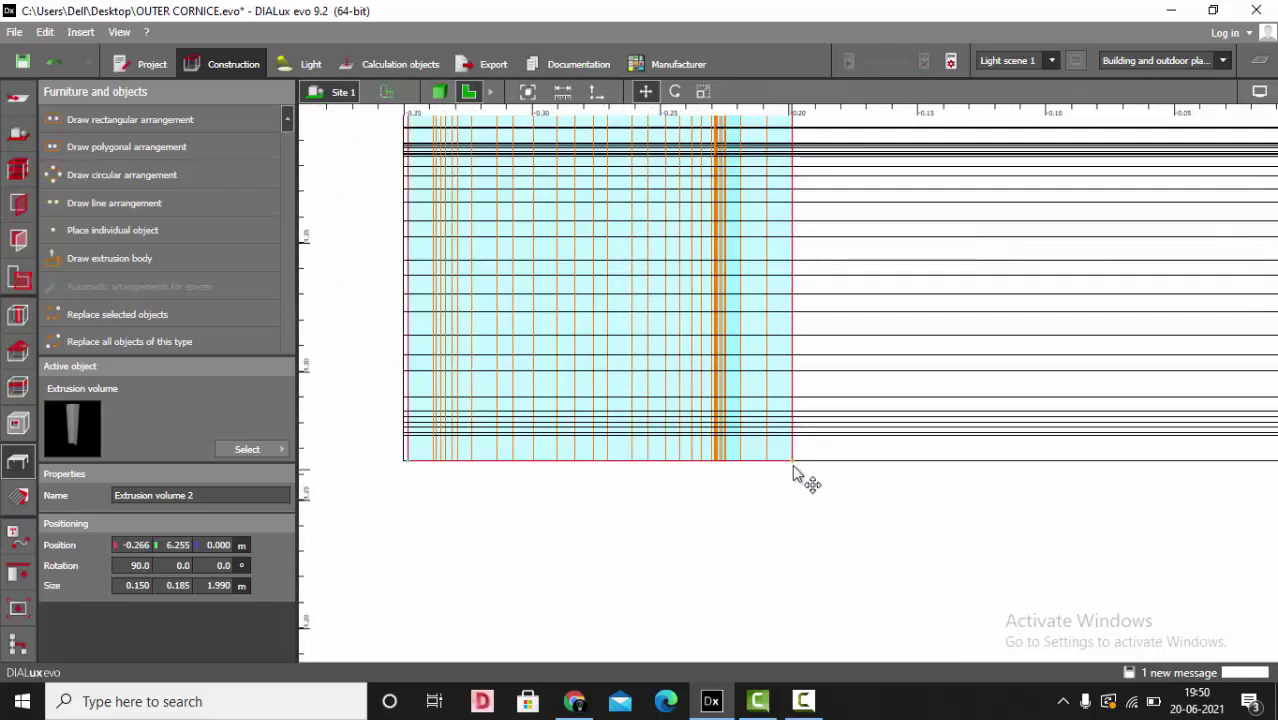
# Examine in 3D how the two cornice lengths meet at the corner.
pyautogui.click(441, 95)
pyautogui.scroll(-3, 607, 299)
pyautogui.click(772, 252)
pyautogui.scroll(2, 831, 324)
pyautogui.moveTo(831, 324); pyautogui.dragTo(842, 298, button='right')
pyautogui.scroll(2, 843, 305)
pyautogui.moveTo(915, 316); pyautogui.dragTo(836, 288)
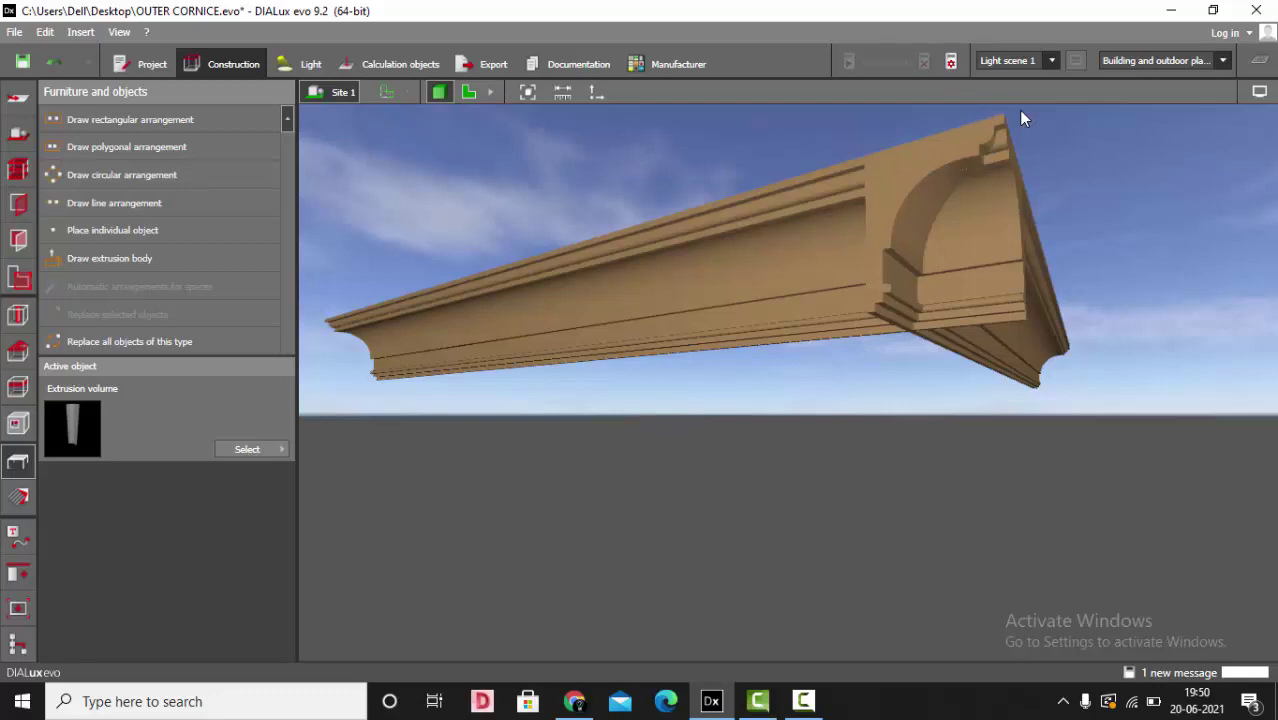
# Switch to Chrome and view the Orac Decor Cornice Xterio image as a corner reference.
pyautogui.click(582, 712)
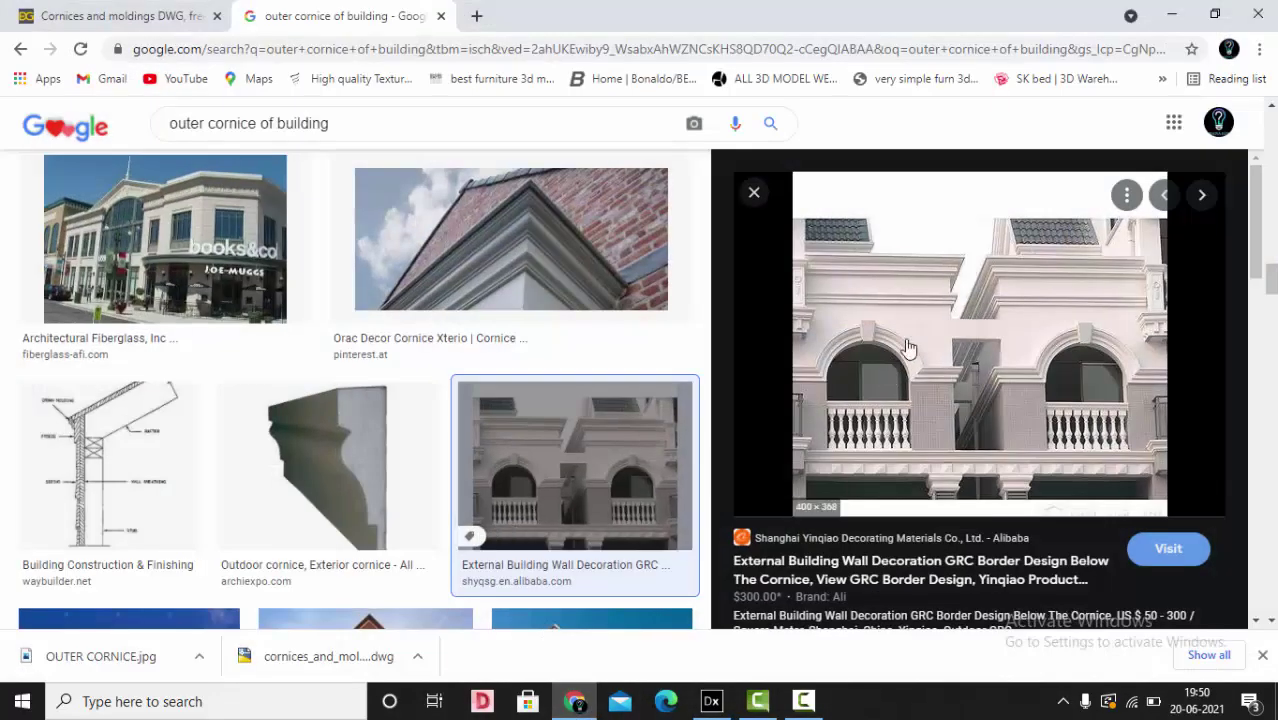
pyautogui.click(521, 280)
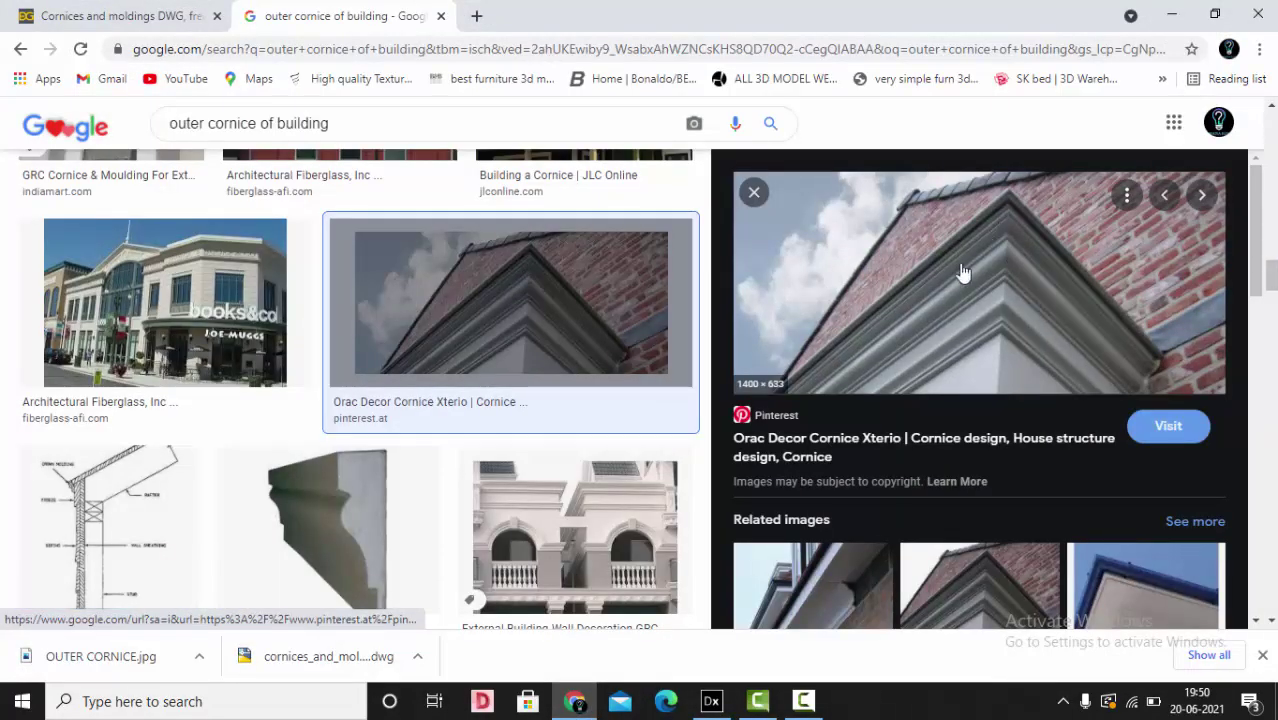
# Return to DIALux evo and move the copy to Y 6.405 m, so its end sits flush against the original's back edge.
pyautogui.hotkey('alt', 'Tab')
pyautogui.moveTo(807, 241); pyautogui.dragTo(825, 345)
pyautogui.click(634, 320)
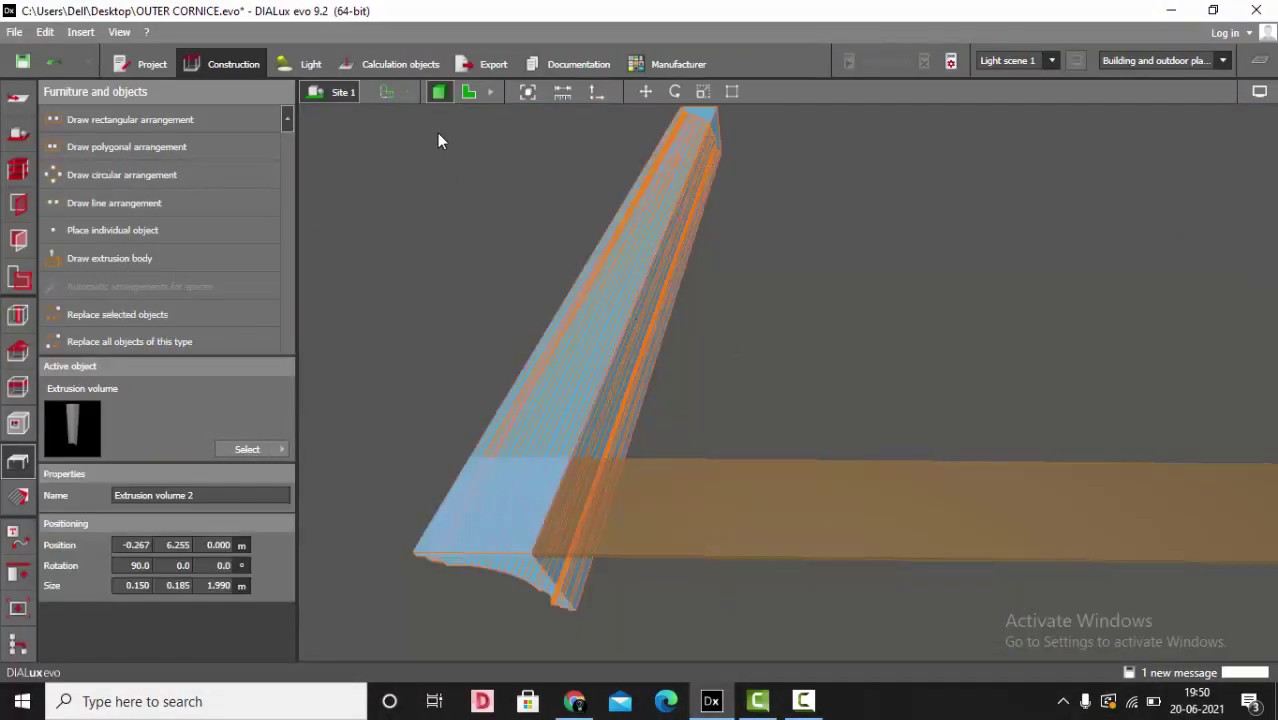
pyautogui.click(468, 92)
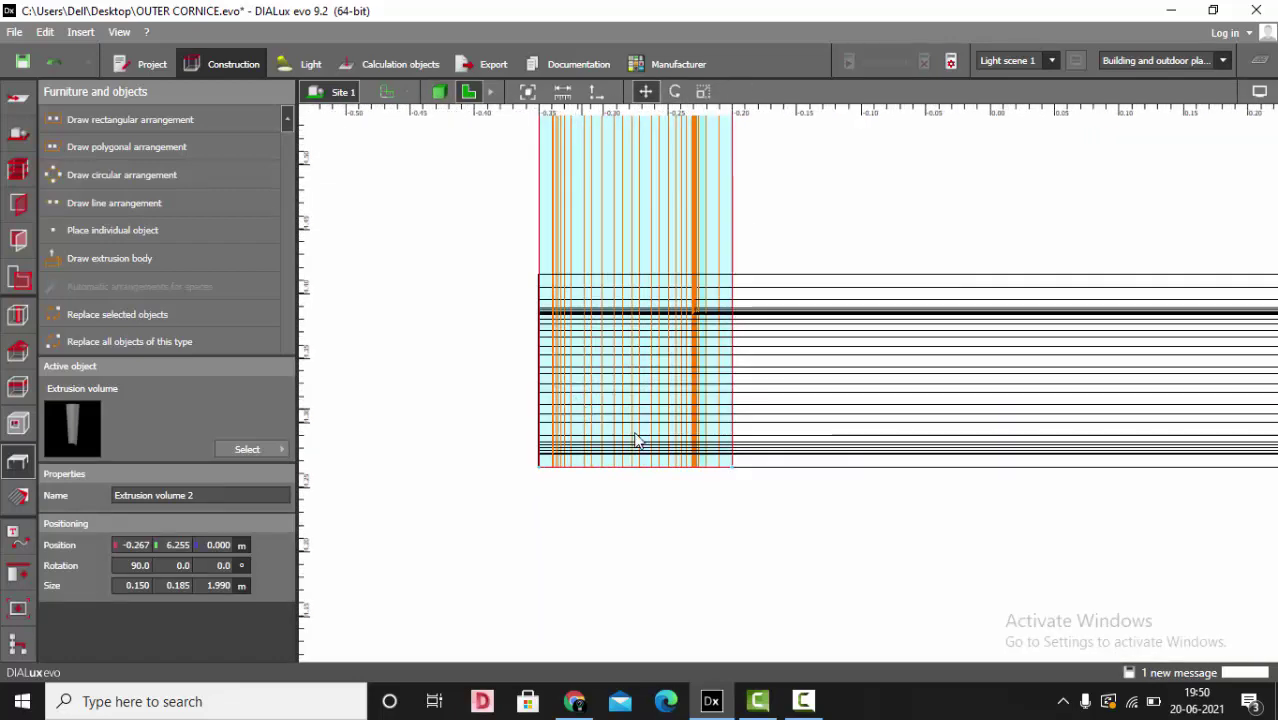
pyautogui.moveTo(727, 428); pyautogui.dragTo(745, 281)
pyautogui.scroll(4, 560, 265)
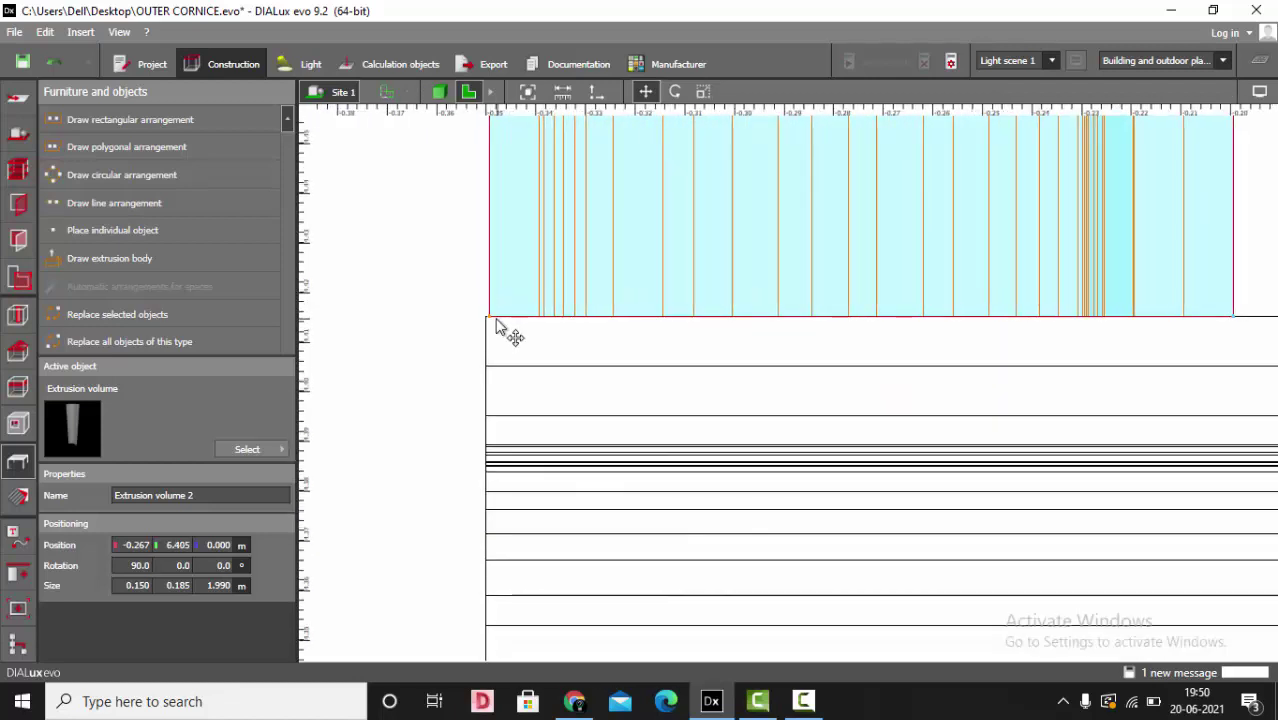
pyautogui.click(490, 91)
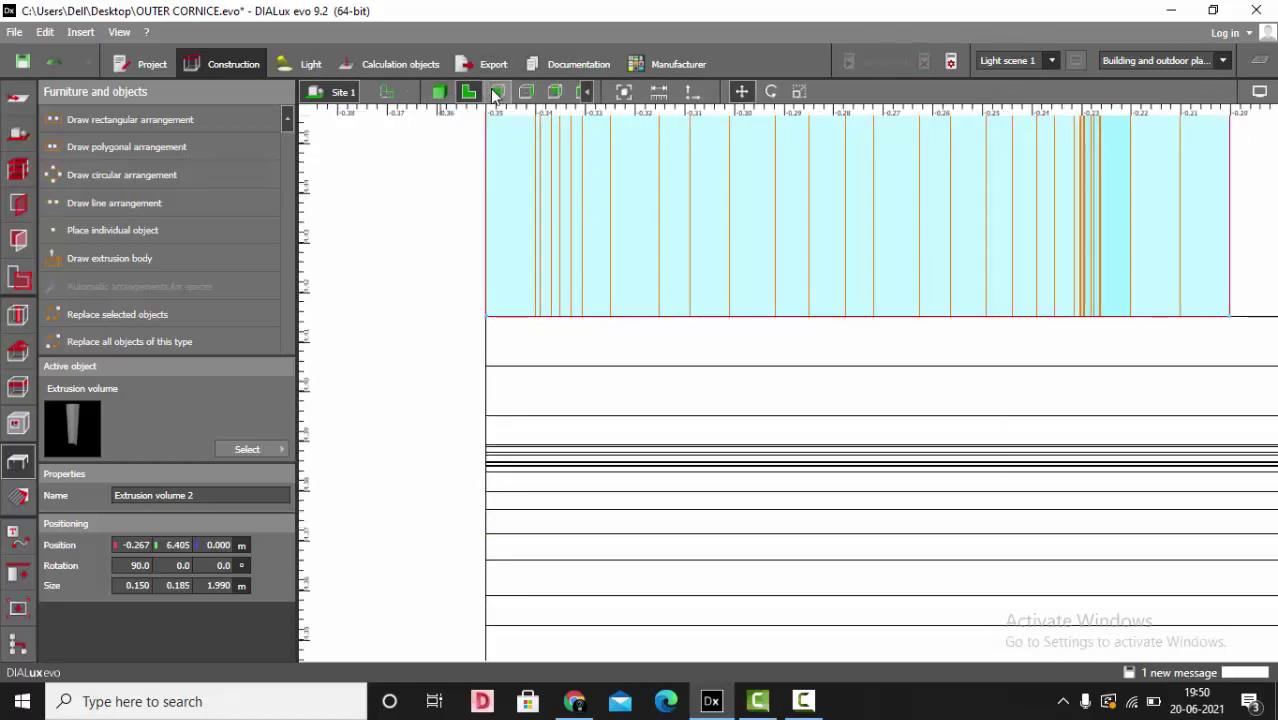
# Examine in front view how the two cornice lengths overlap, selecting each in turn to tell them apart.
pyautogui.click(497, 91)
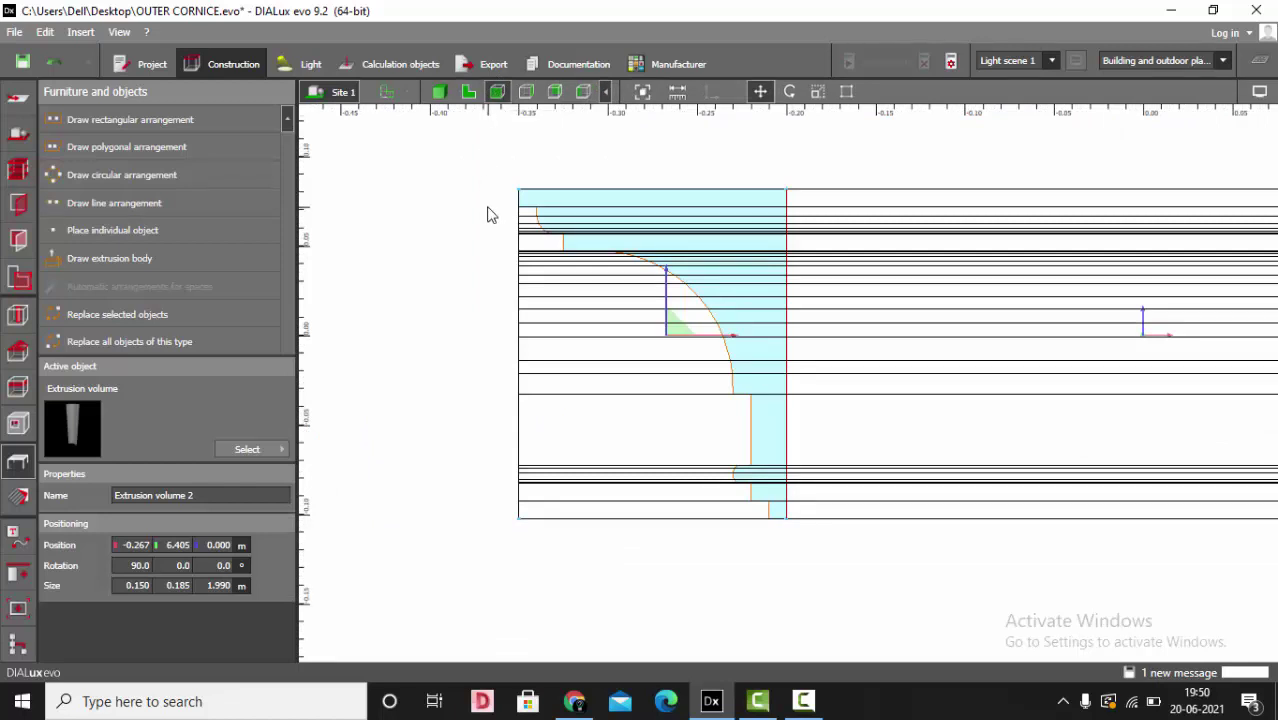
pyautogui.click(519, 351)
pyautogui.scroll(-3, 582, 305)
pyautogui.scroll(-1, 528, 363)
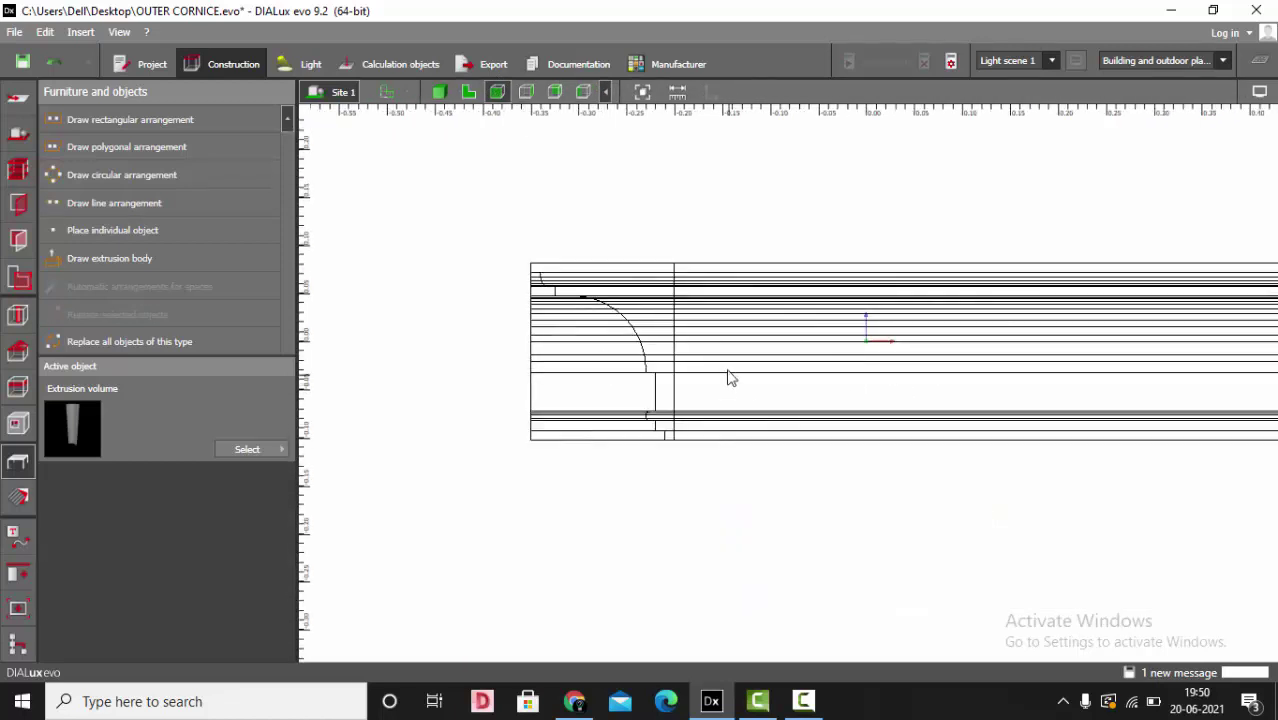
pyautogui.click(797, 315)
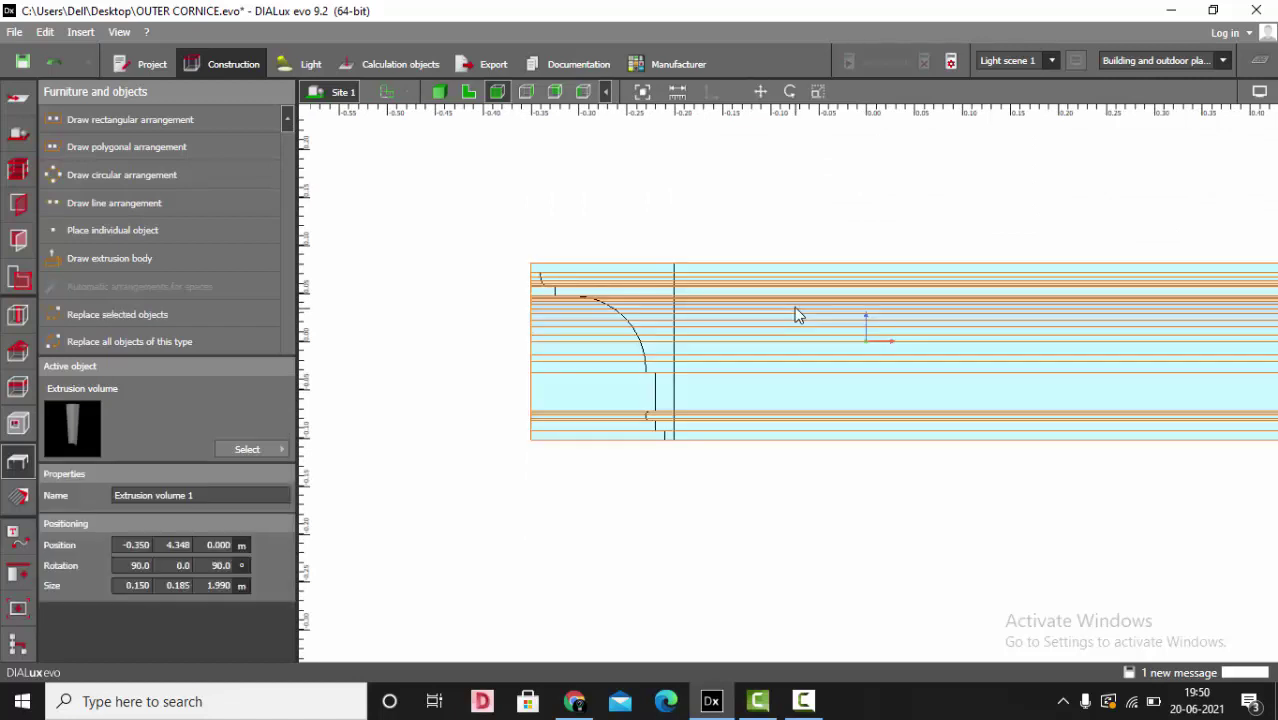
pyautogui.click(608, 289)
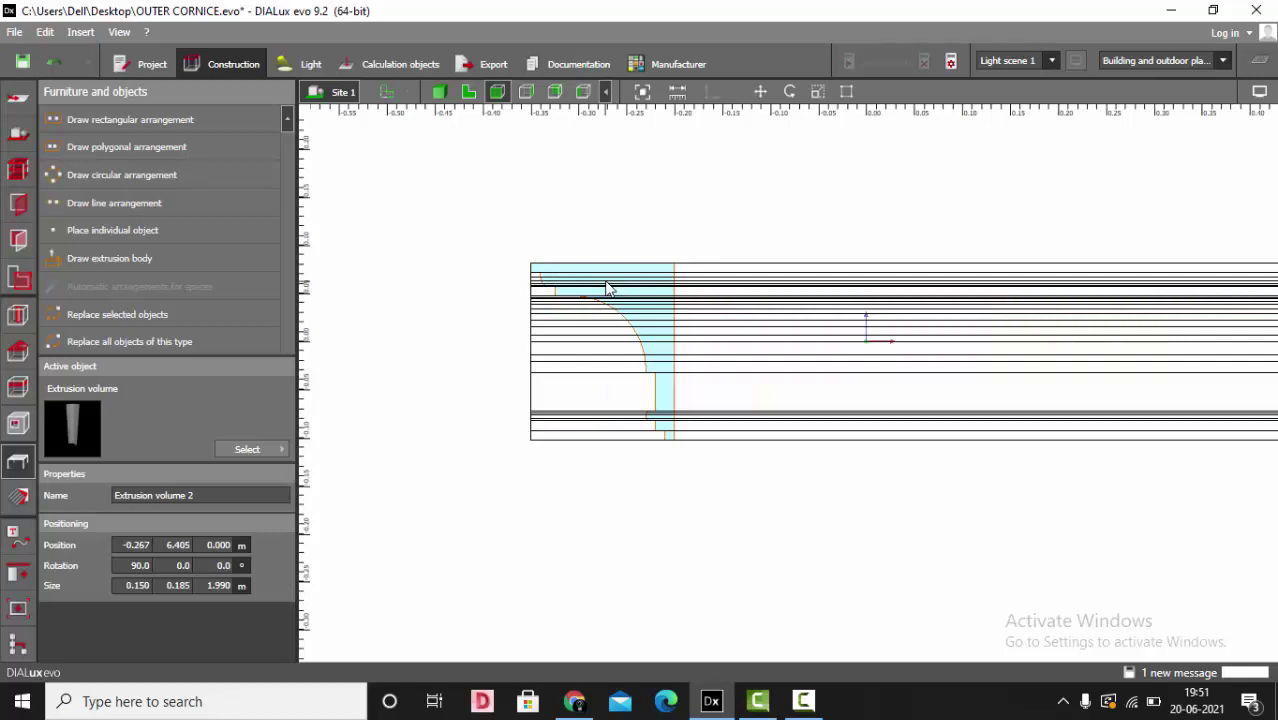
pyautogui.click(848, 310)
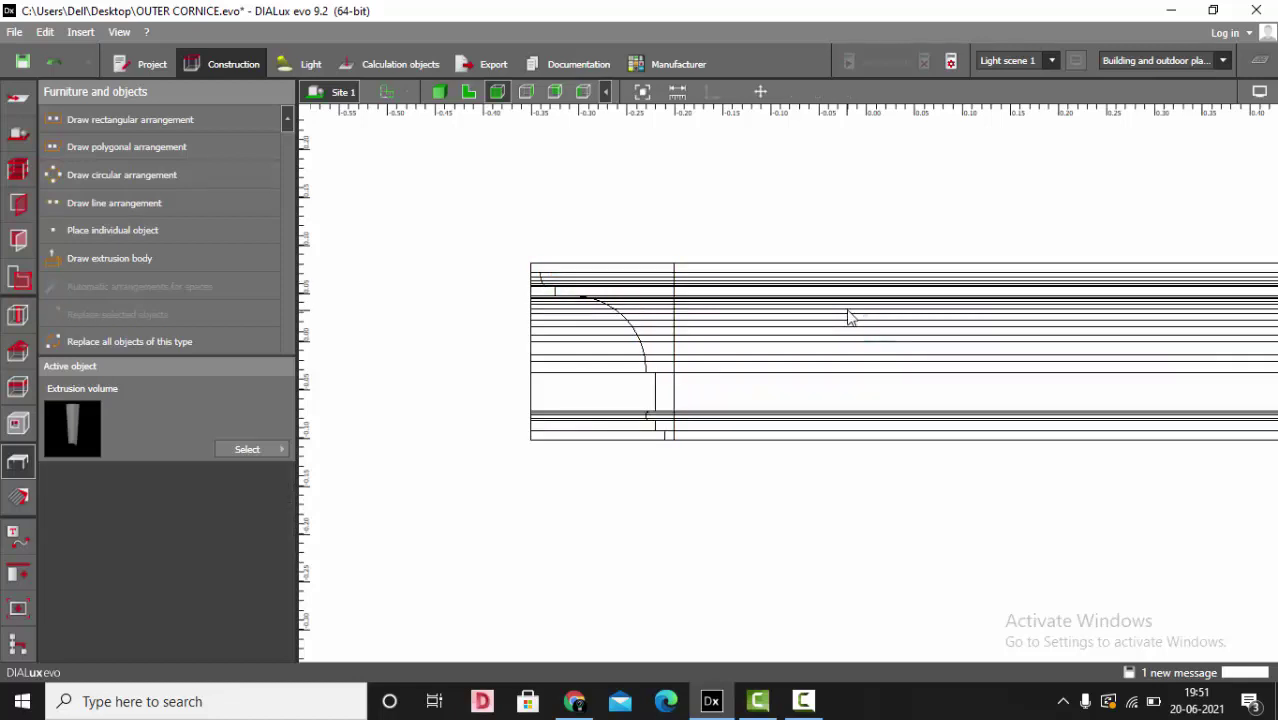
pyautogui.click(848, 314)
pyautogui.click(600, 284)
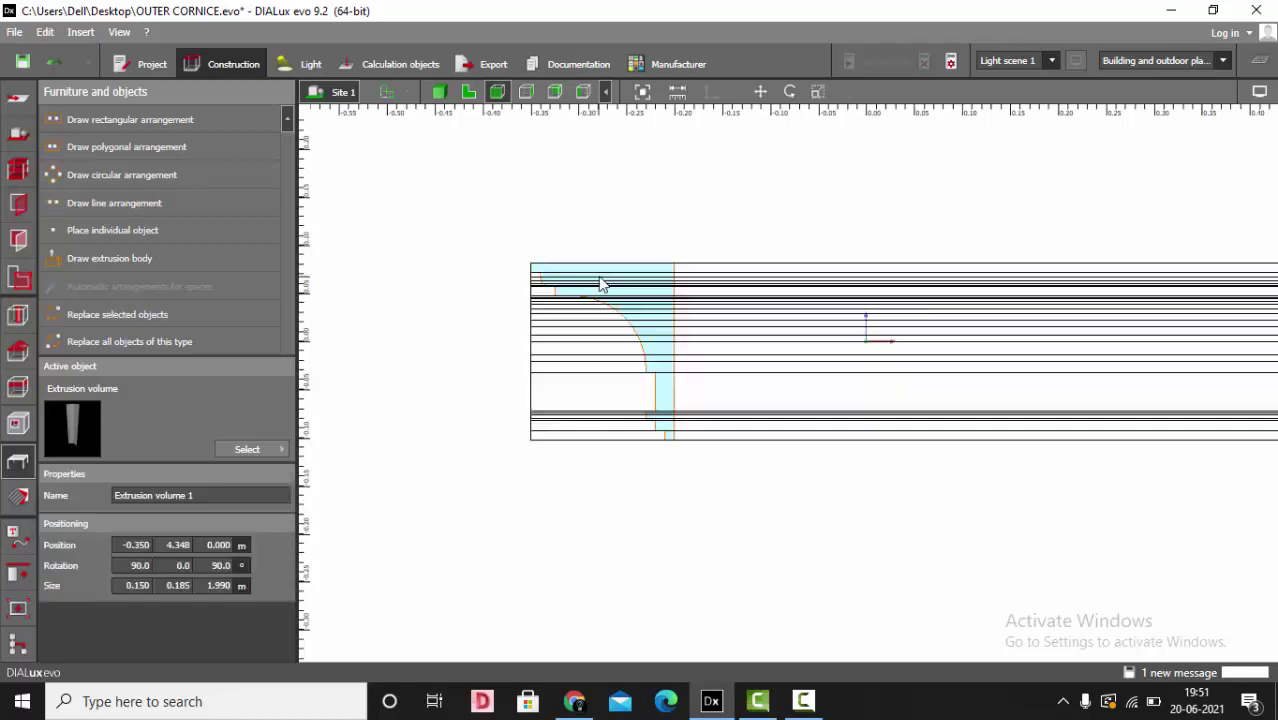
pyautogui.scroll(4, 570, 390)
pyautogui.click(389, 250)
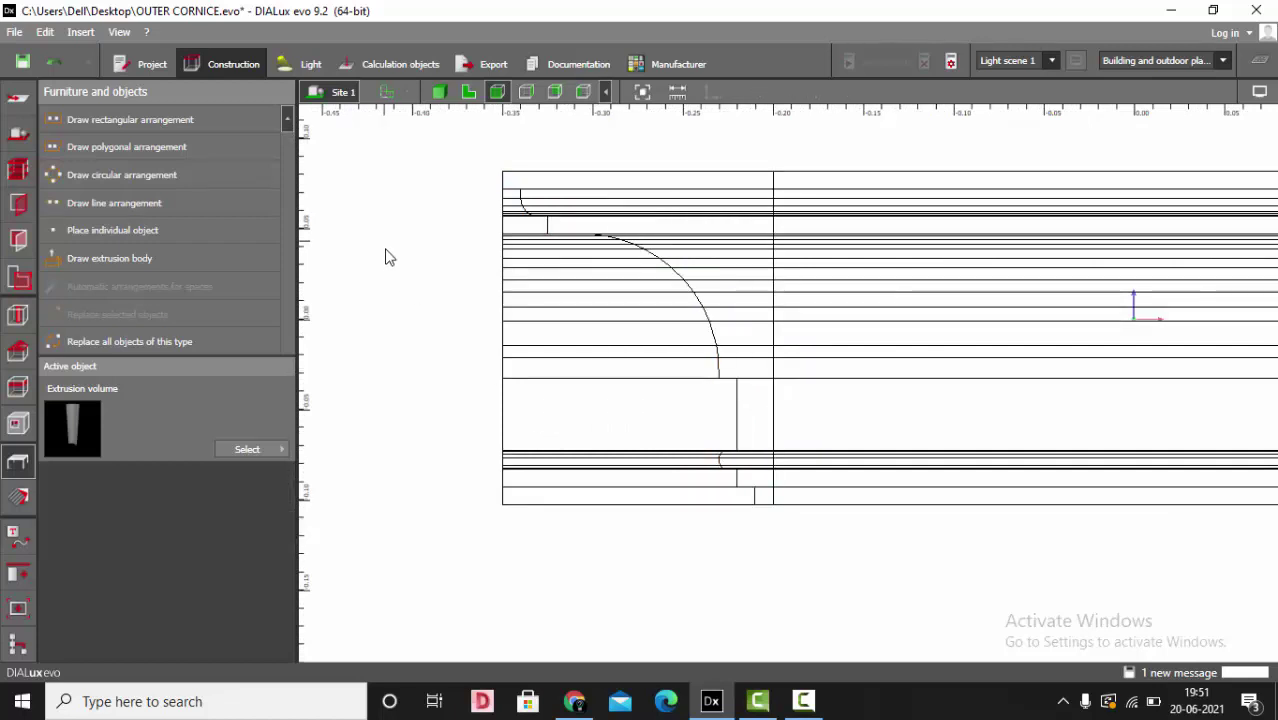
# Start an extrusion body in front view and trace the profile's upper steps and small curve, starting at the cornice's upper outer corner.
pyautogui.click(148, 264)
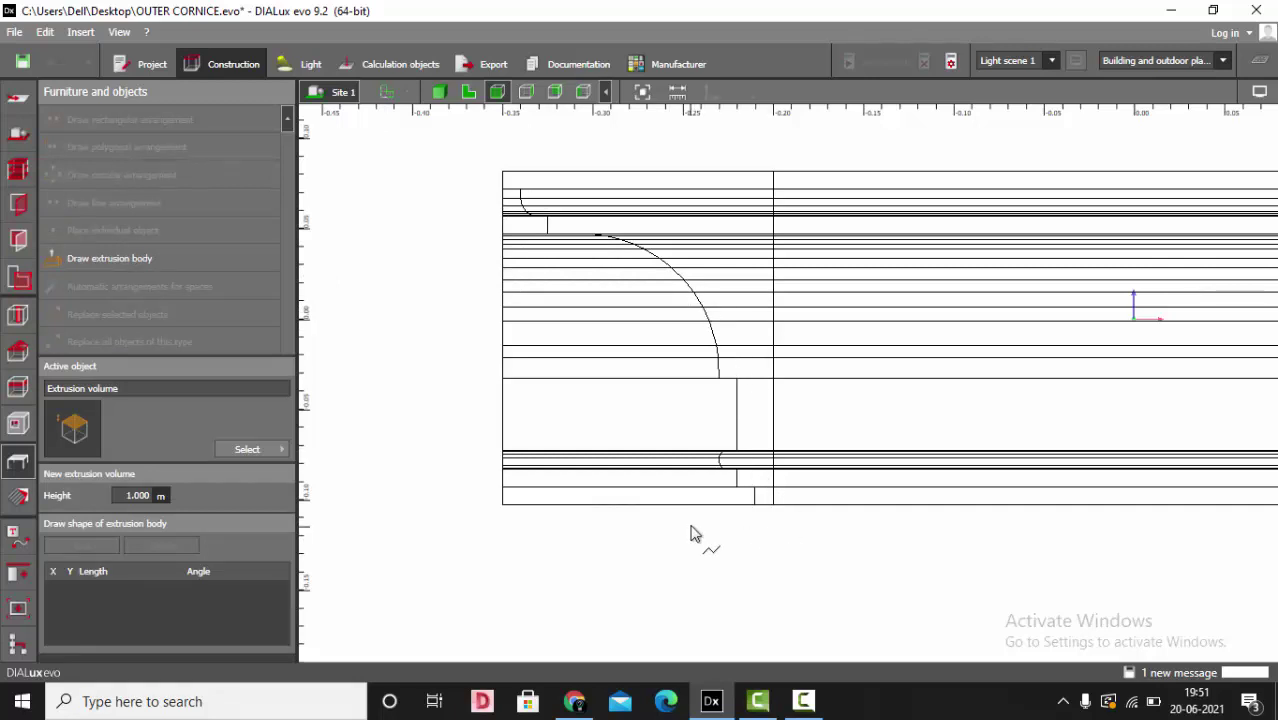
pyautogui.scroll(3, 540, 195)
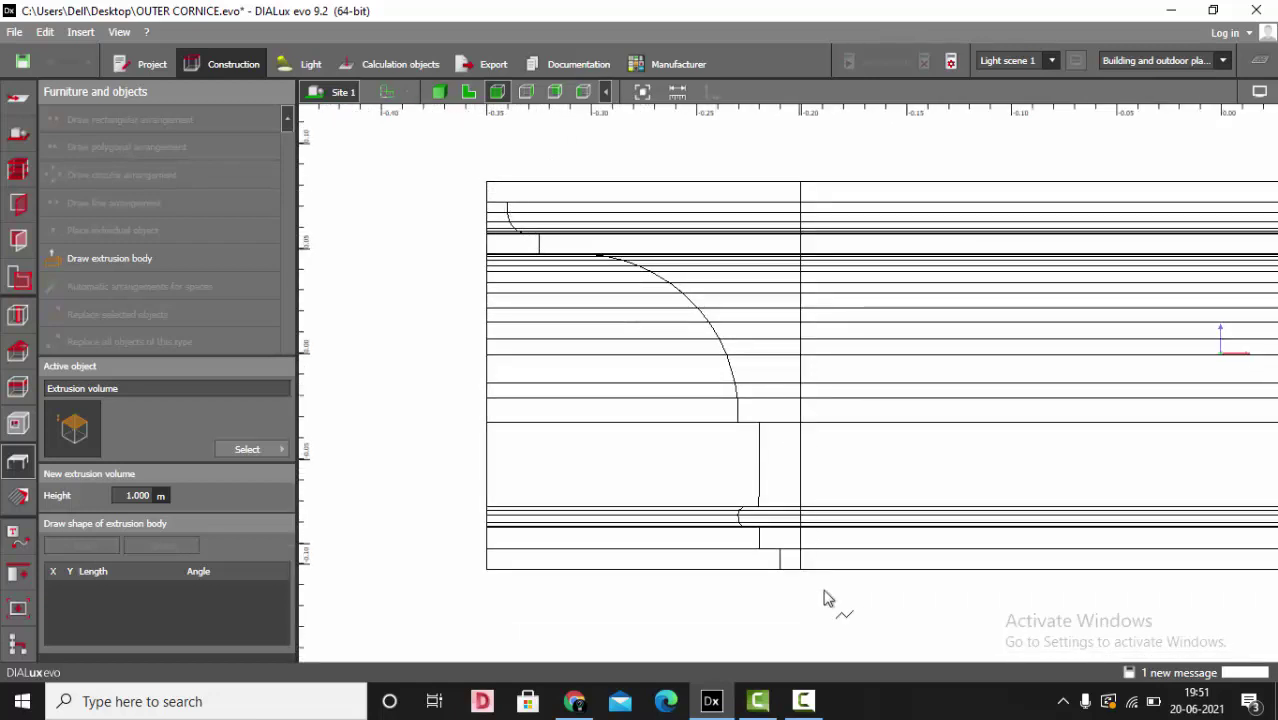
pyautogui.scroll(2, 460, 228)
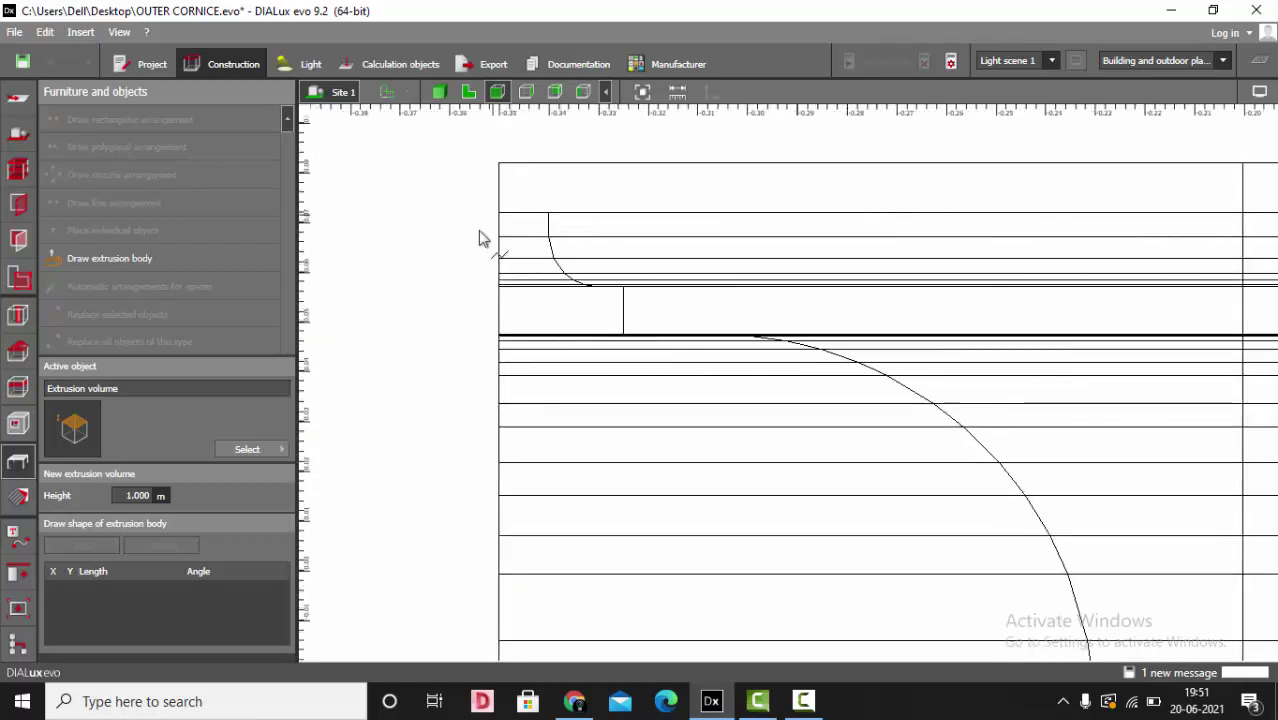
pyautogui.click(499, 168)
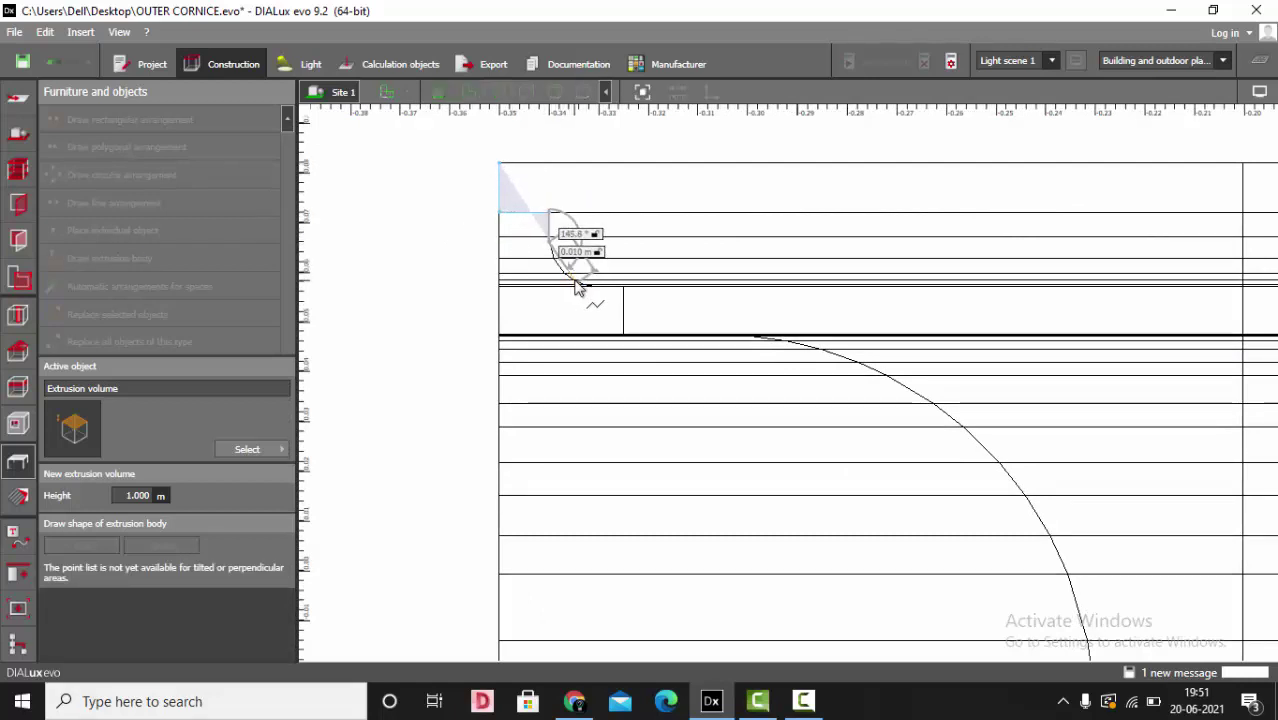
pyautogui.click(624, 288)
pyautogui.click(624, 338)
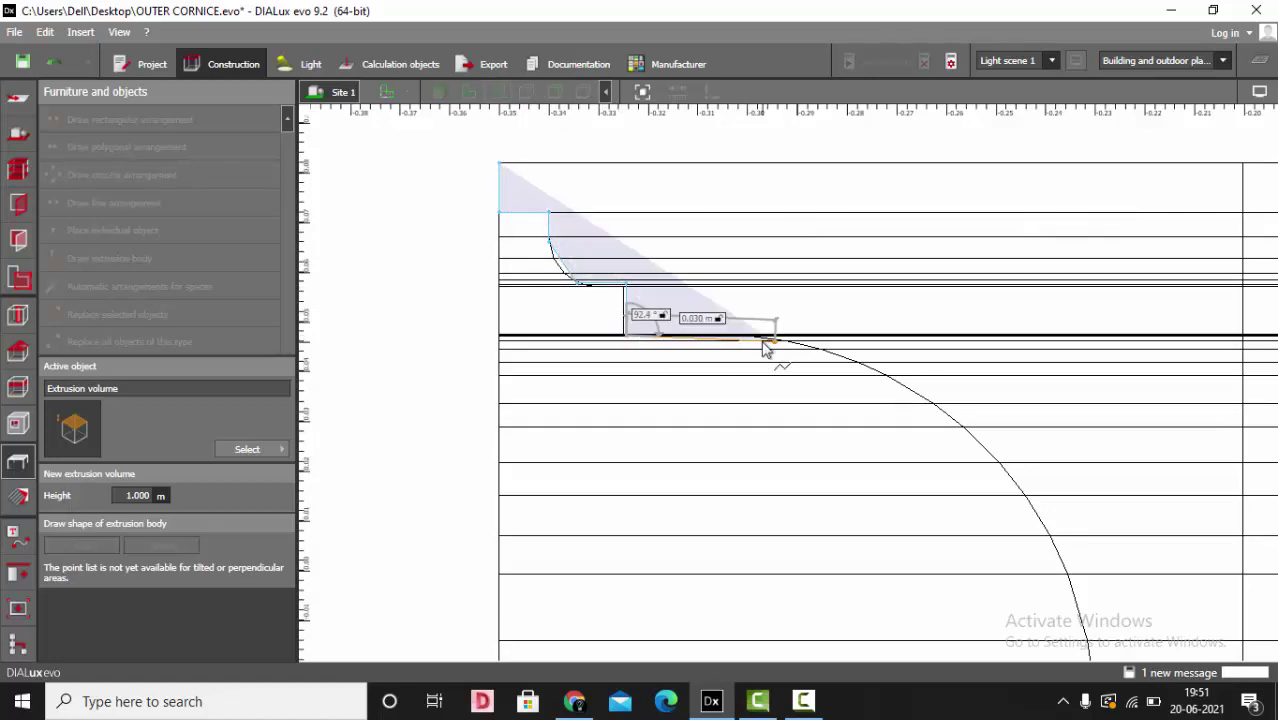
# Continue the extrusion outline point by point along the large curve of the cornice profile.
pyautogui.click(774, 338)
pyautogui.click(822, 352)
pyautogui.click(866, 367)
pyautogui.scroll(-2, 585, 258)
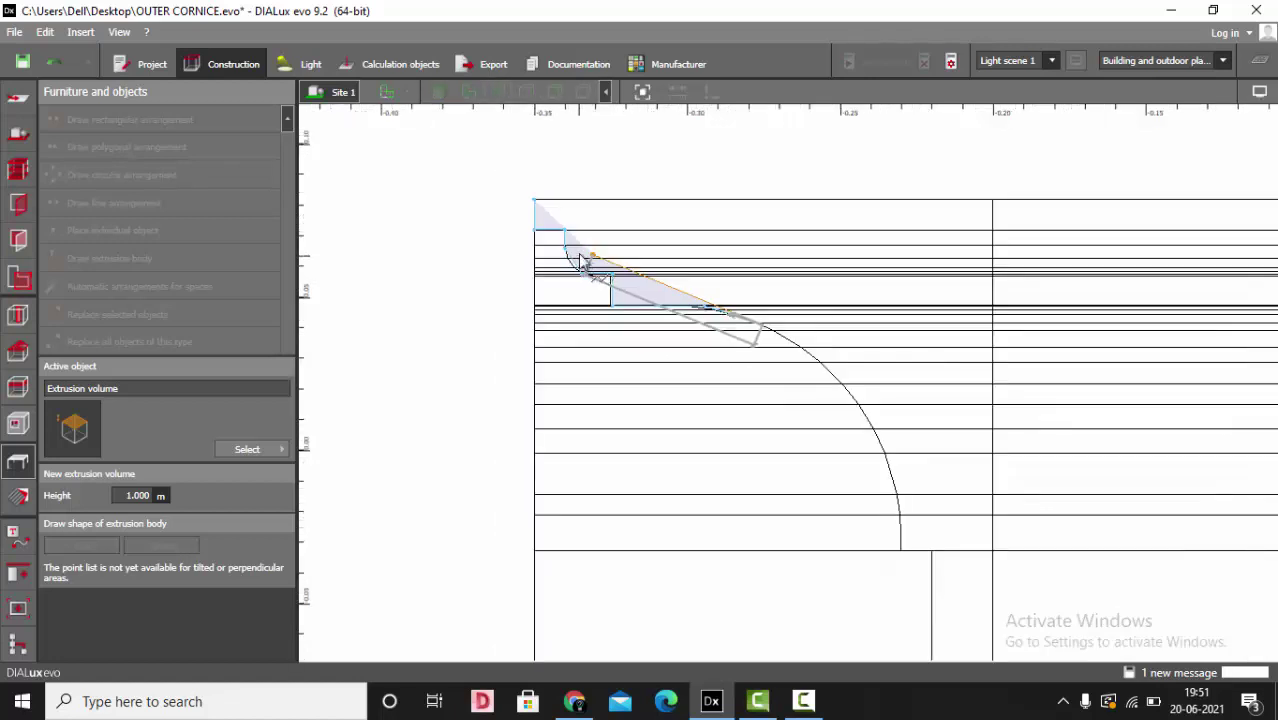
pyautogui.scroll(2, 875, 410)
pyautogui.click(742, 299)
pyautogui.click(790, 332)
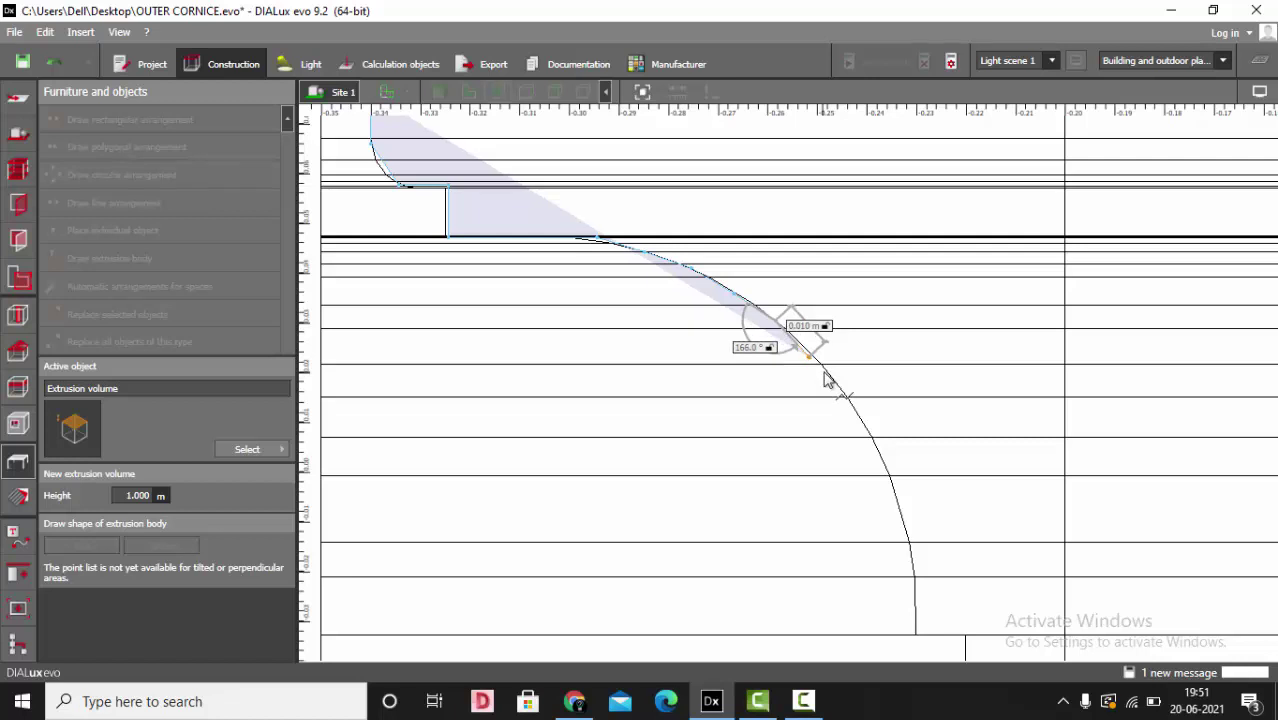
pyautogui.click(821, 367)
pyautogui.click(846, 395)
pyautogui.scroll(-2, 858, 410)
pyautogui.scroll(2, 890, 438)
pyautogui.click(743, 328)
pyautogui.click(758, 365)
pyautogui.click(769, 410)
pyautogui.click(778, 452)
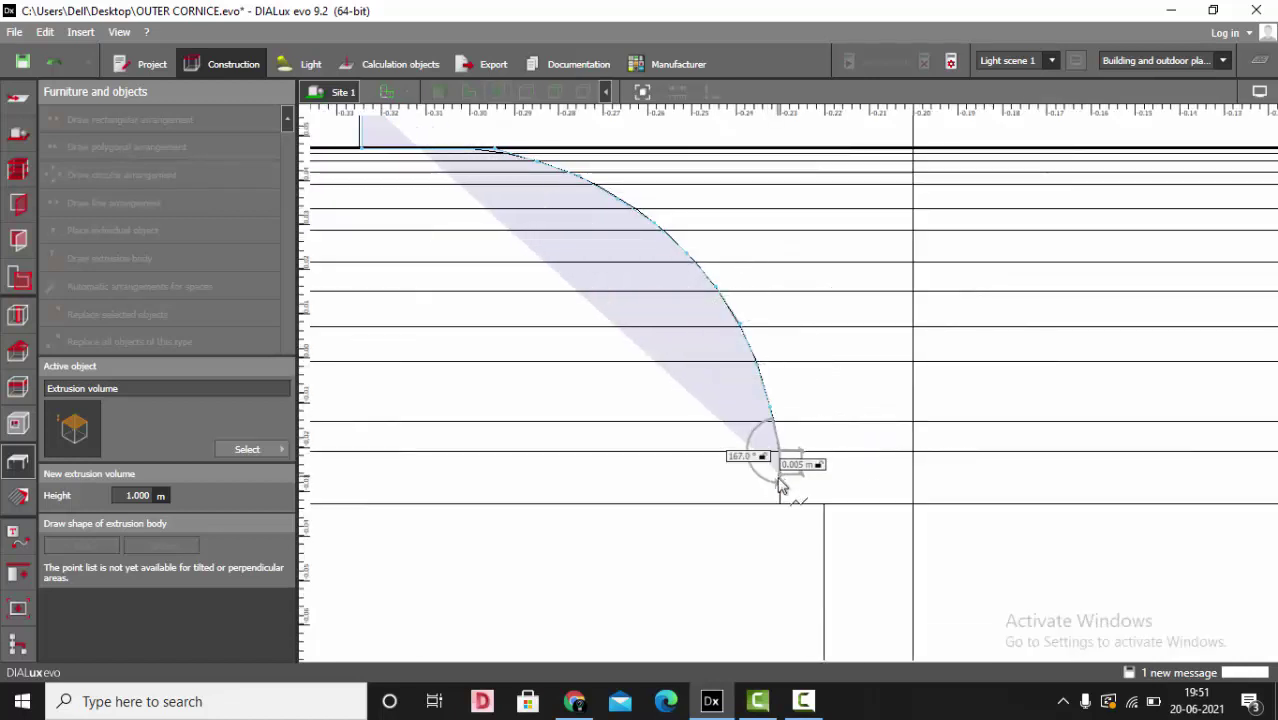
# Trace the lower steps and the small bead of the profile, ending slightly below the cornice's lower edge.
pyautogui.click(822, 505)
pyautogui.scroll(-3, 752, 316)
pyautogui.scroll(3, 785, 555)
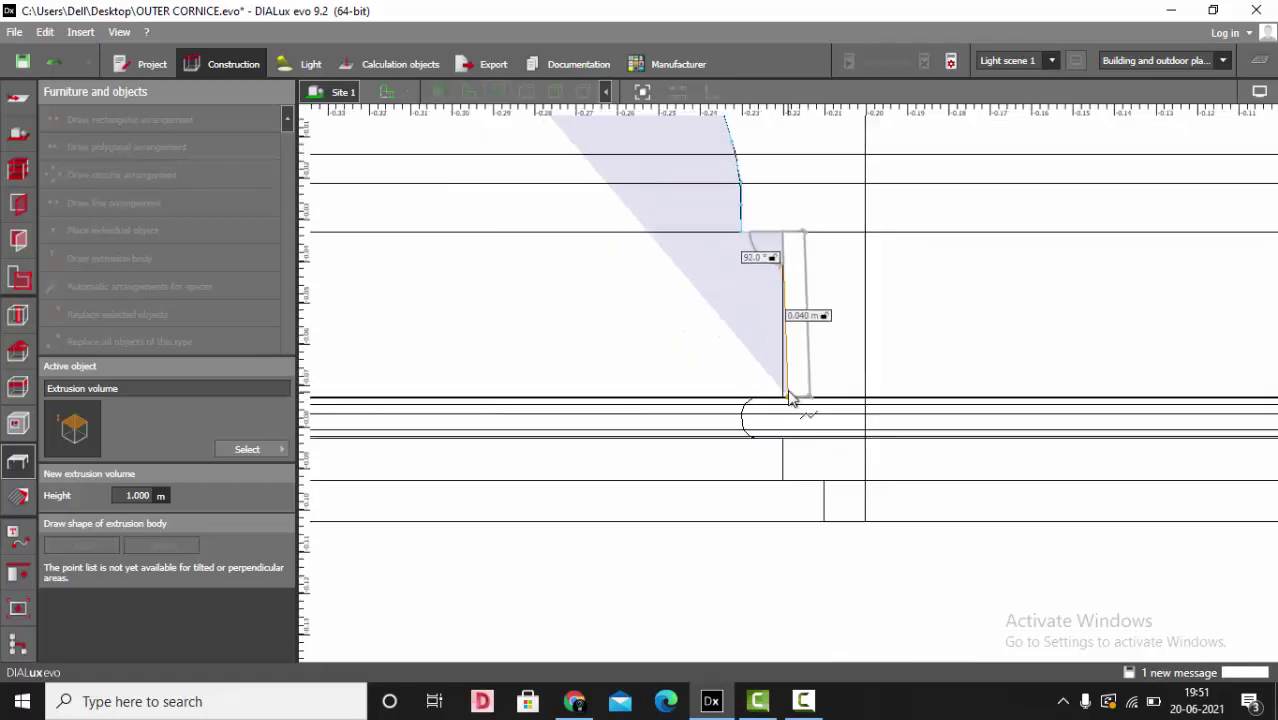
pyautogui.click(786, 399)
pyautogui.scroll(1, 760, 408)
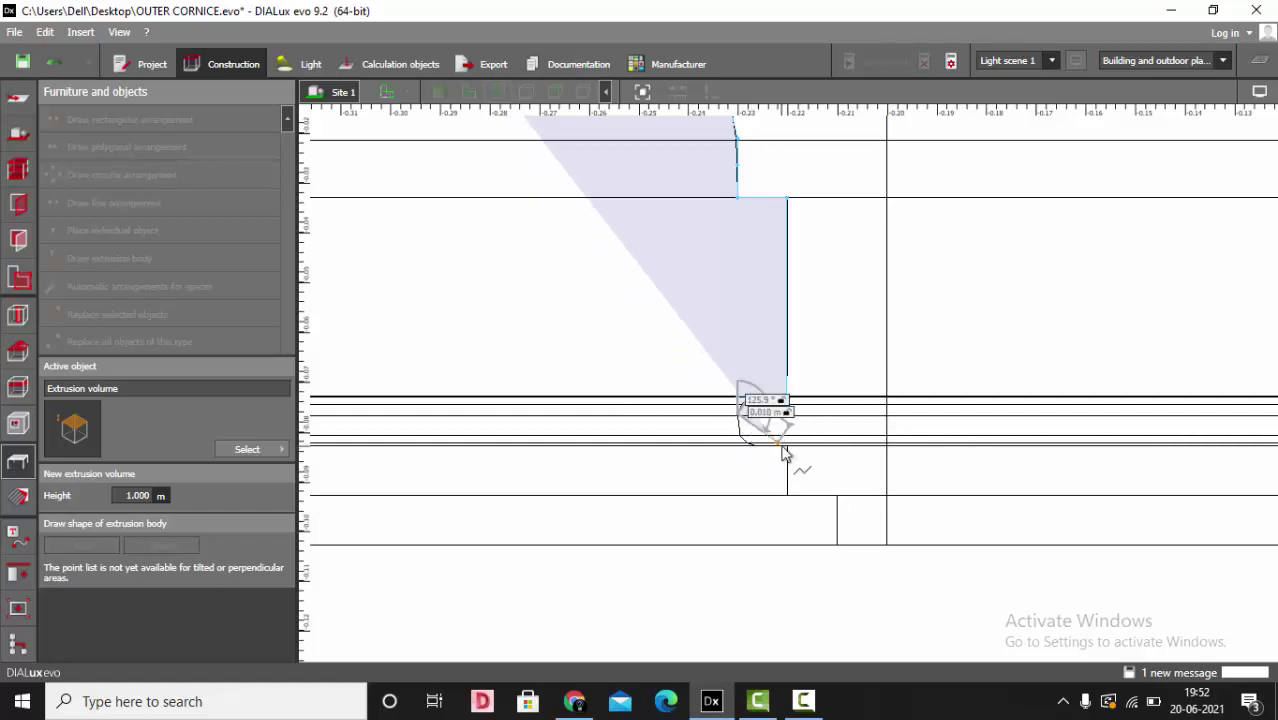
pyautogui.click(737, 398)
pyautogui.click(738, 445)
pyautogui.click(787, 446)
pyautogui.click(788, 496)
pyautogui.click(839, 496)
pyautogui.click(838, 573)
# Carry the outline below and outside the cornice, about 0.191 m high on the outer side, and close it as a 1 m extrusion body.
pyautogui.scroll(-6, 803, 551)
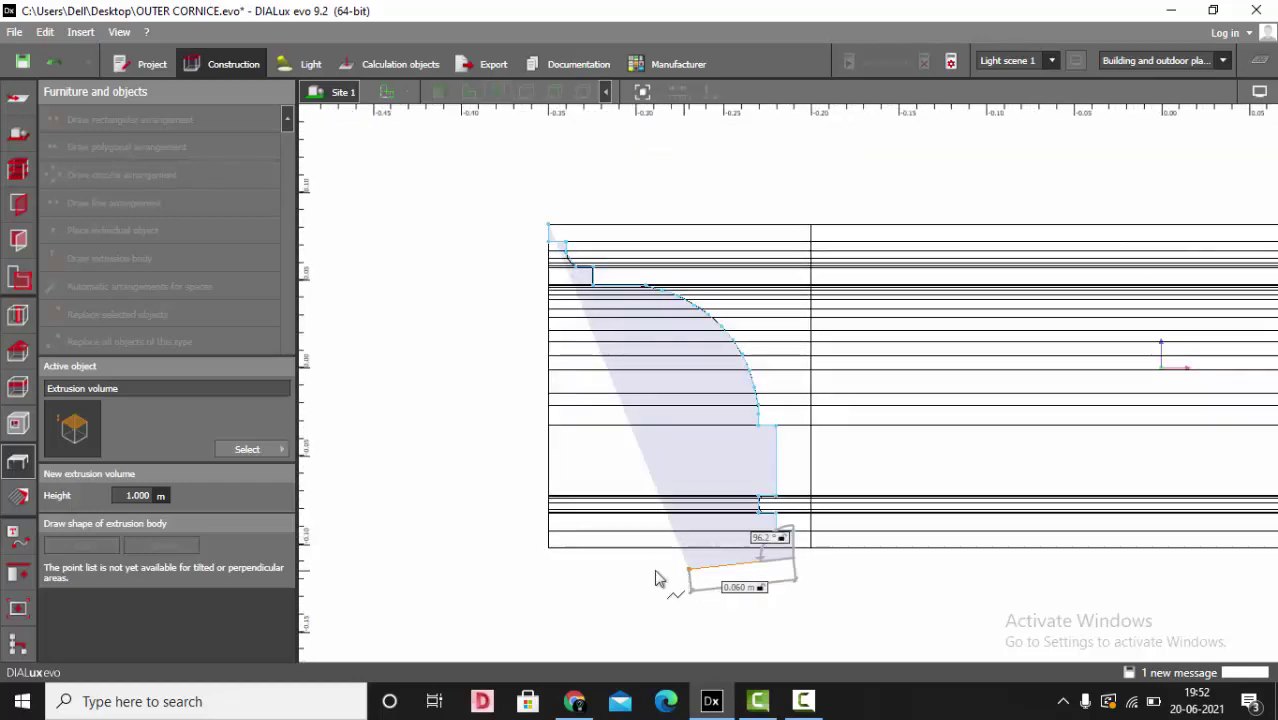
pyautogui.scroll(2, 555, 556)
pyautogui.scroll(1, 976, 605)
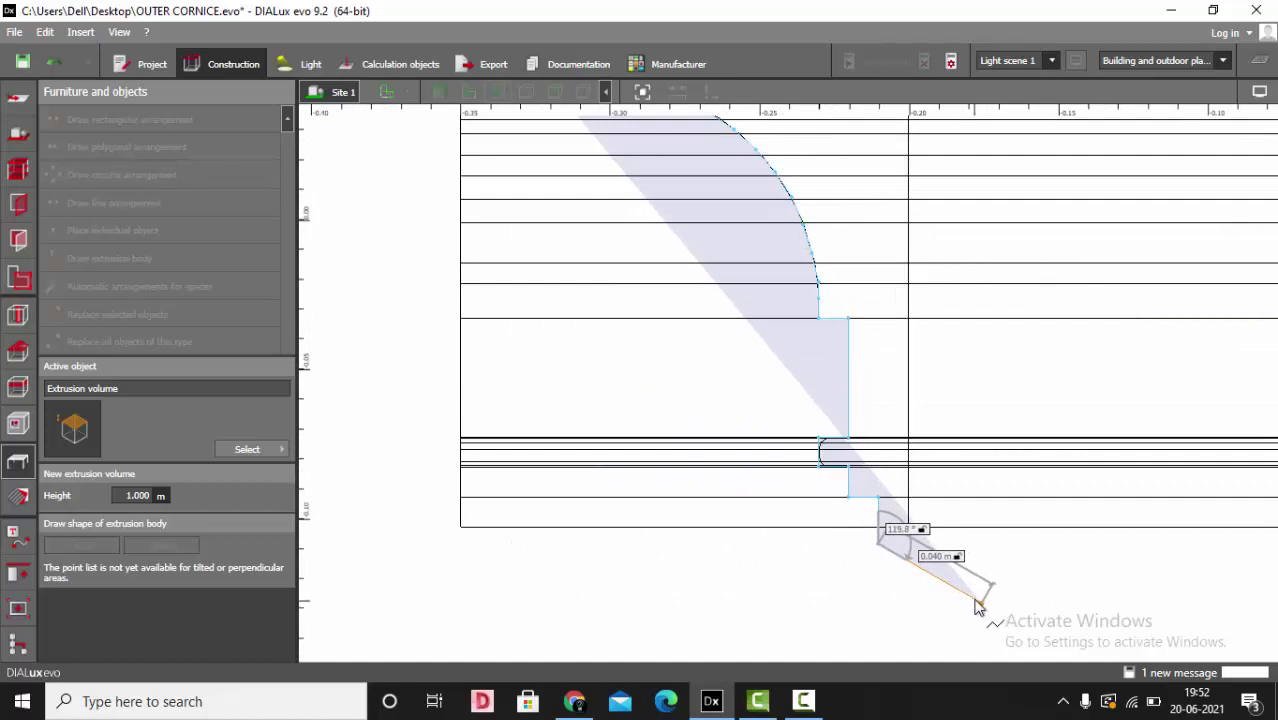
pyautogui.scroll(-3, 790, 505)
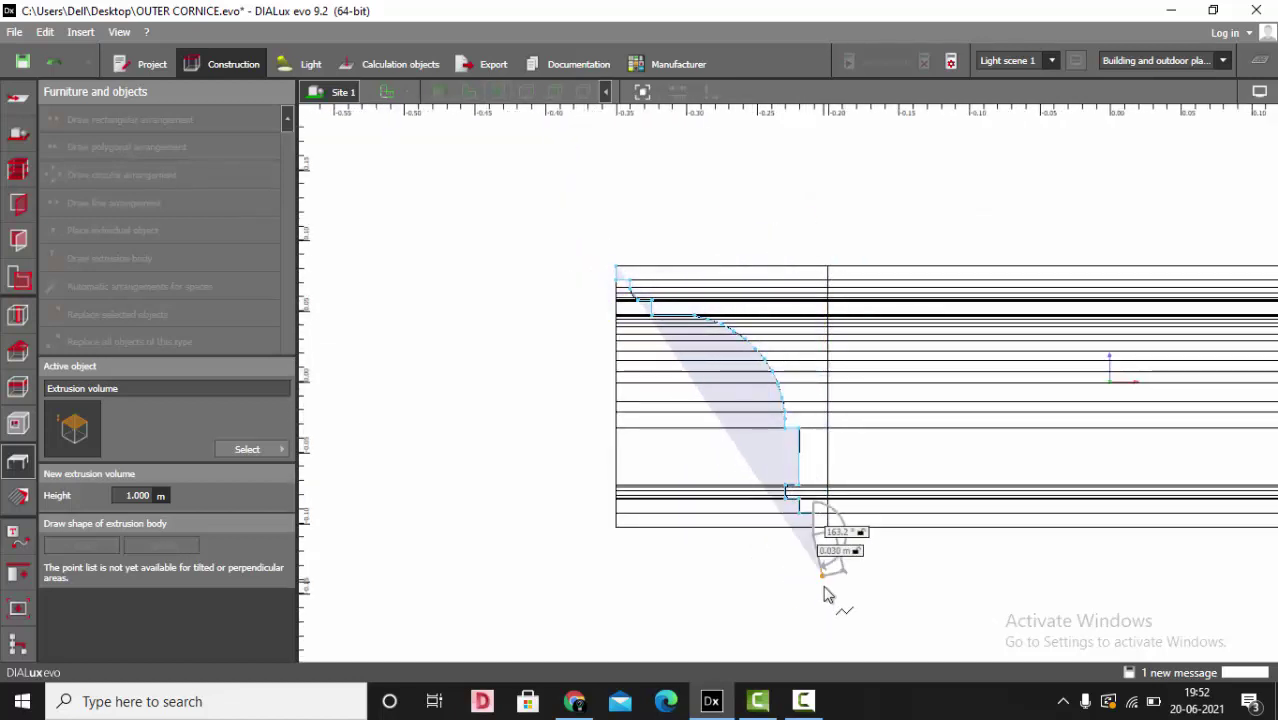
pyautogui.scroll(1, 878, 582)
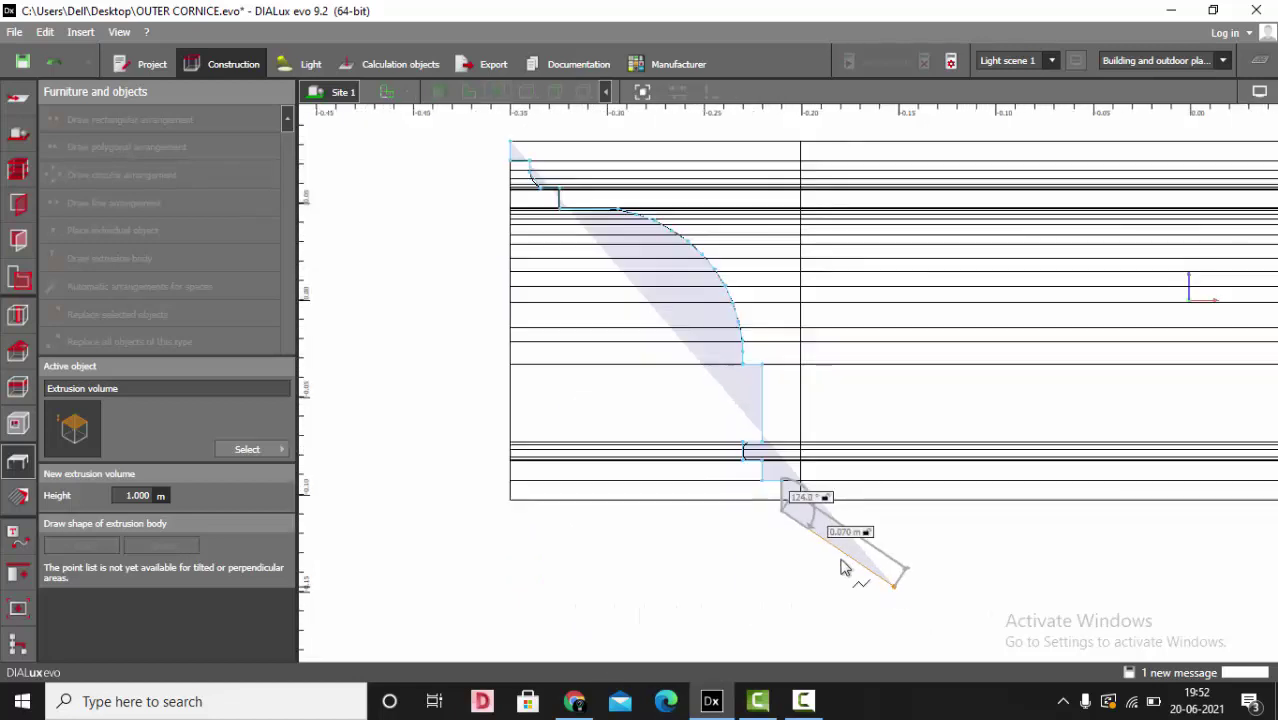
pyautogui.scroll(1, 830, 565)
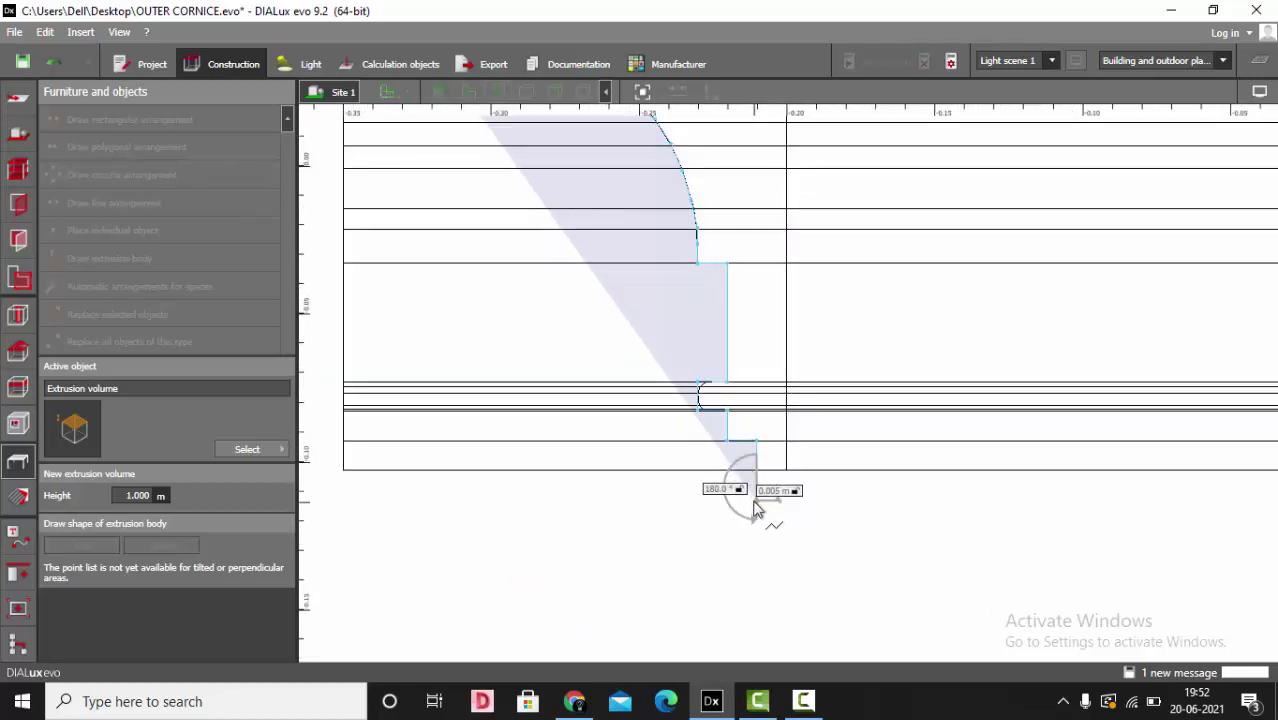
pyautogui.scroll(-1, 628, 508)
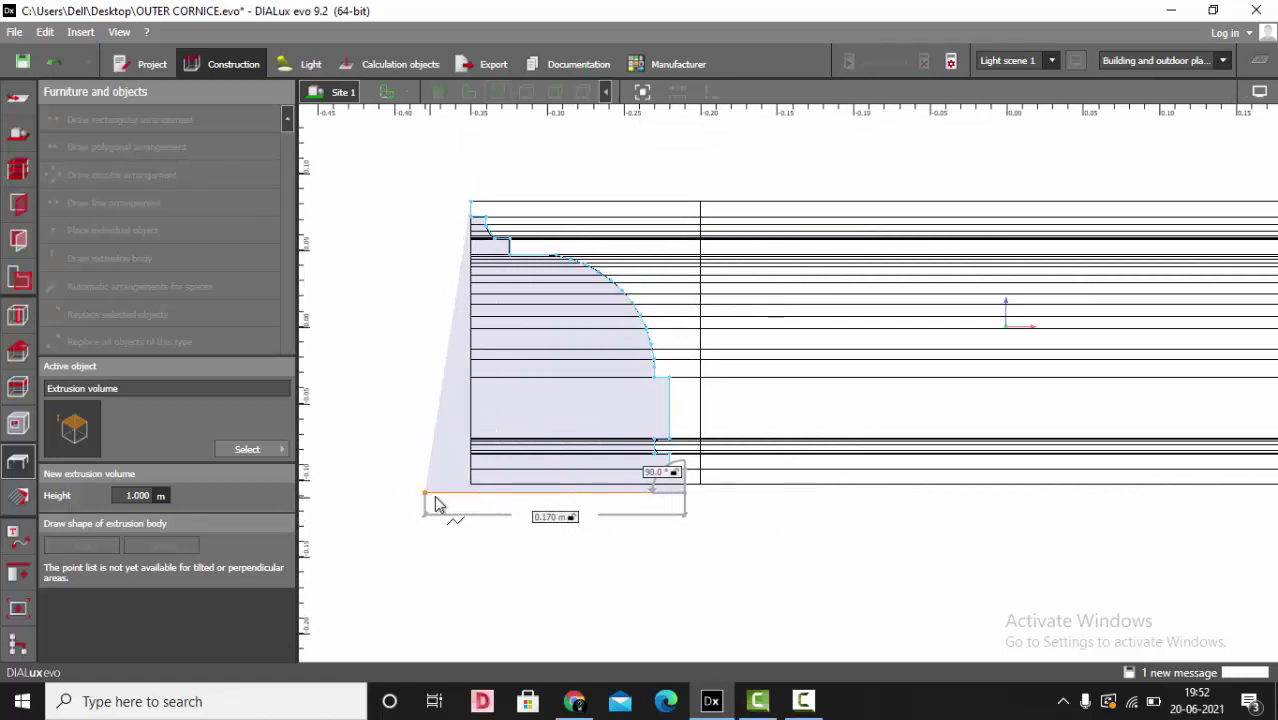
pyautogui.click(445, 500)
pyautogui.scroll(2, 456, 205)
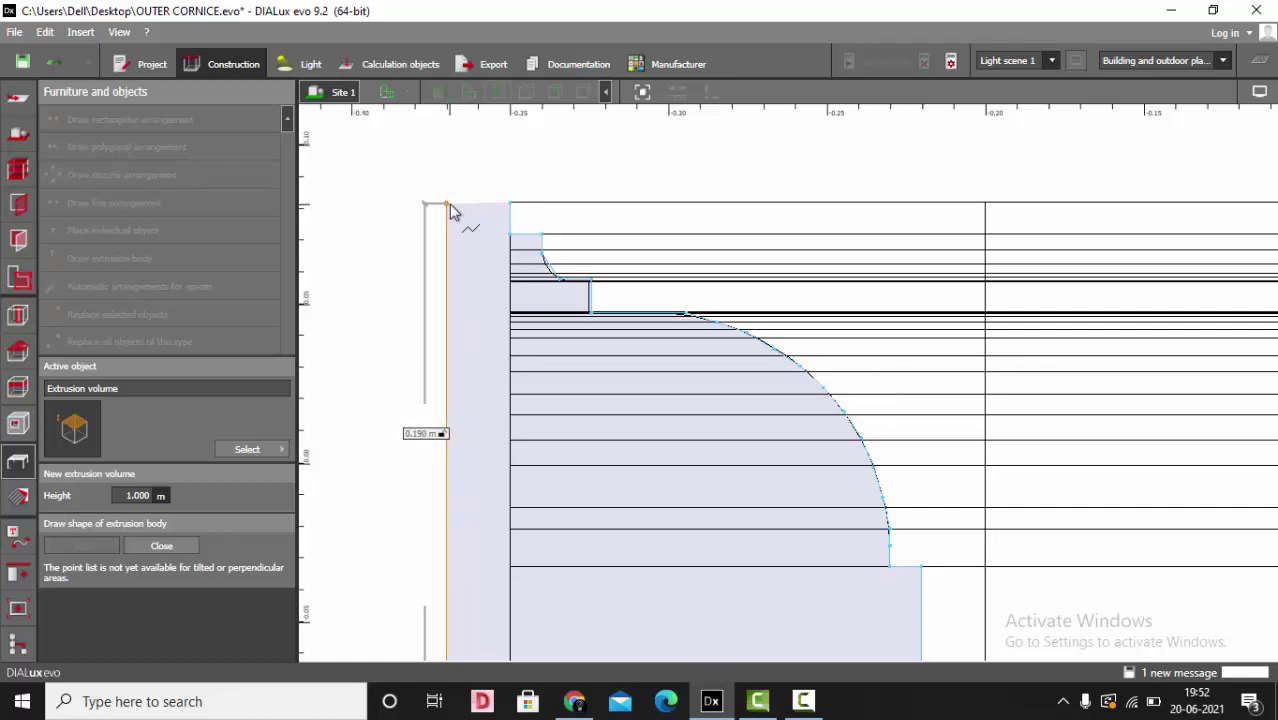
pyautogui.click(450, 210)
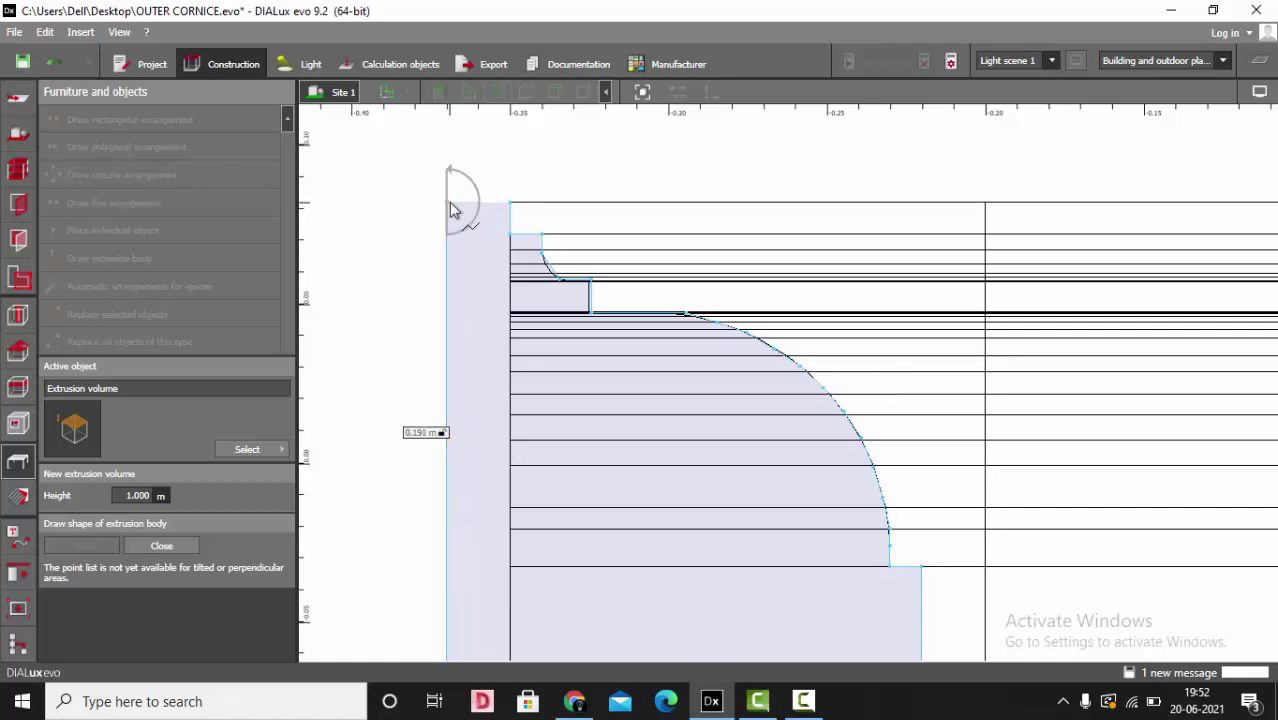
pyautogui.rightClick(499, 240)
pyautogui.click(560, 254)
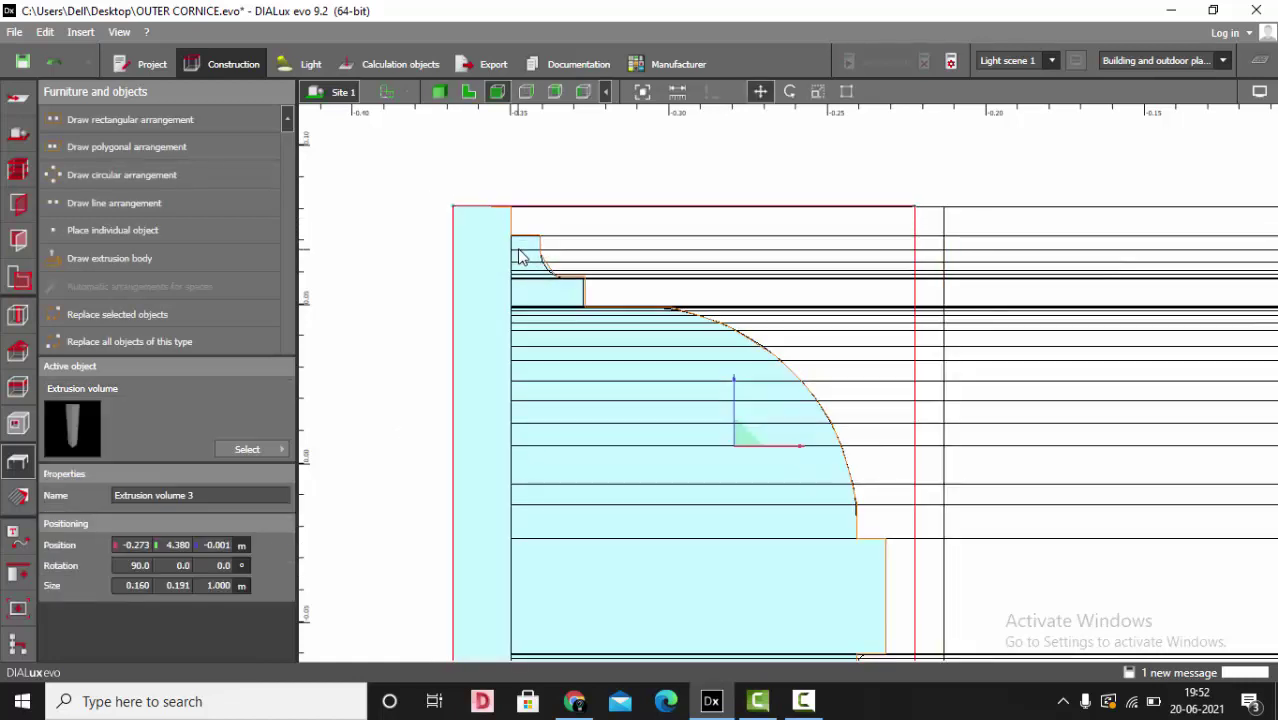
# Edit the new extrusion body's outline and insert a point on the small upper curve.
pyautogui.scroll(3, 545, 190)
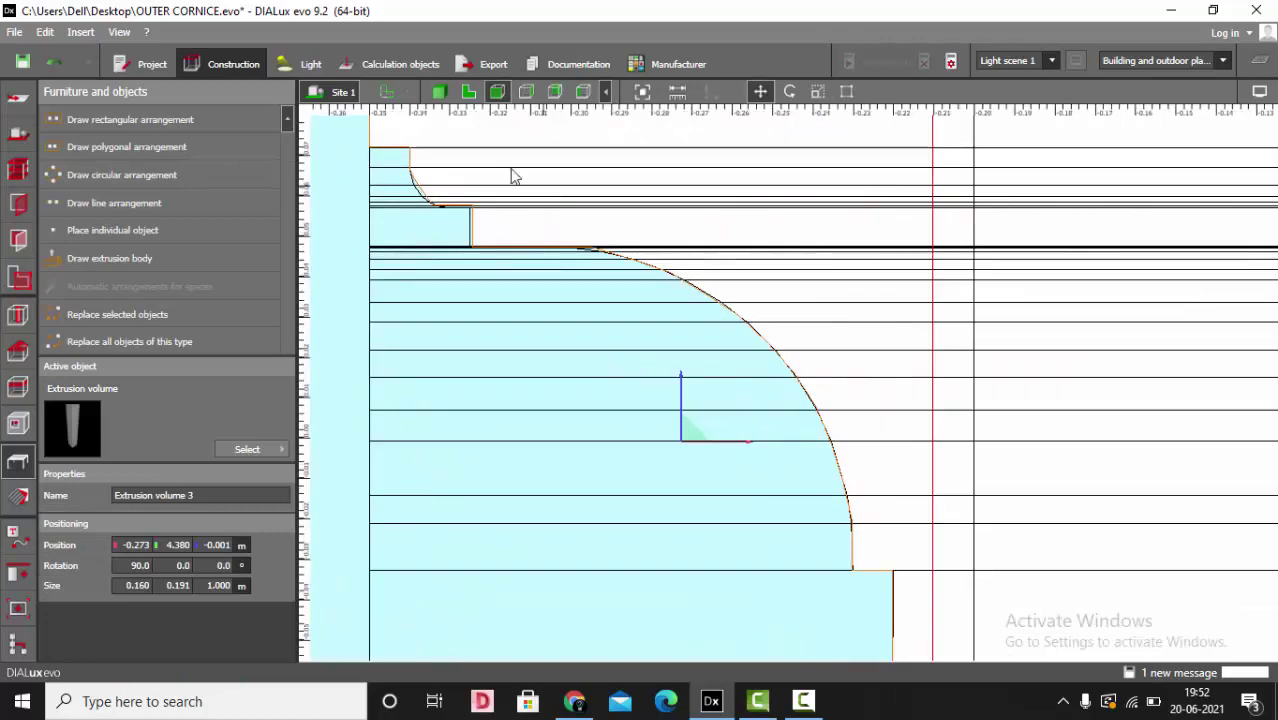
pyautogui.scroll(2, 450, 175)
pyautogui.scroll(-2, 970, 280)
pyautogui.scroll(-3, 970, 295)
pyautogui.scroll(4, 773, 243)
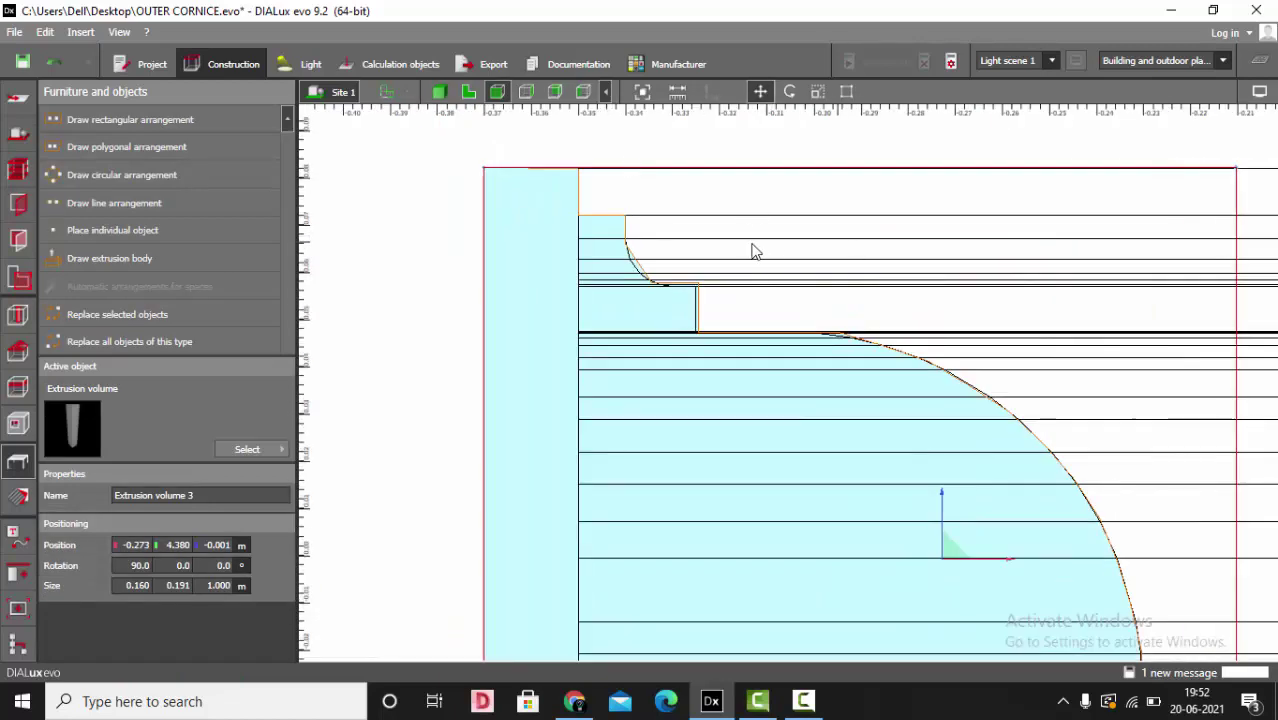
pyautogui.click(846, 92)
pyautogui.rightClick(650, 263)
pyautogui.click(696, 272)
# Insert a point on the lower bead of the outline and shape it to the rounded profile, finishing the outline edit.
pyautogui.scroll(-3, 559, 134)
pyautogui.scroll(2, 782, 414)
pyautogui.scroll(2, 785, 440)
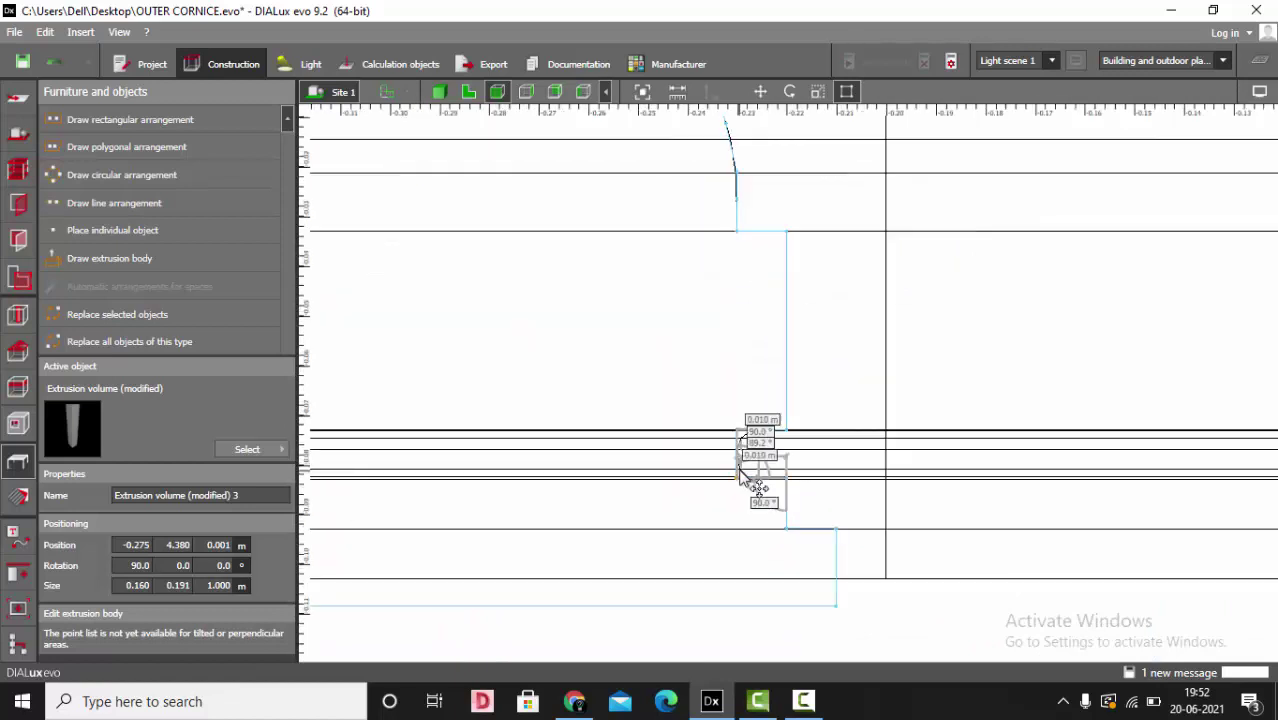
pyautogui.rightClick(755, 453)
pyautogui.click(775, 465)
pyautogui.moveTo(757, 470); pyautogui.dragTo(742, 437)
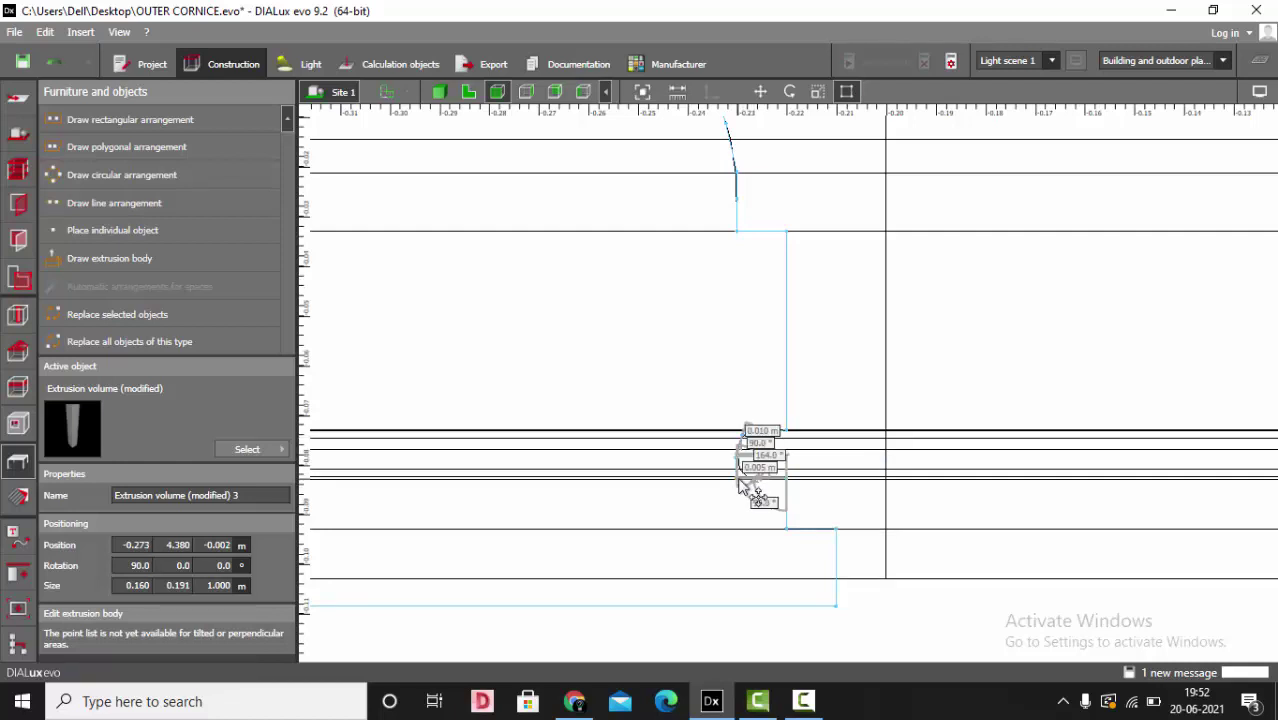
pyautogui.scroll(-3, 745, 320)
pyautogui.click(824, 560)
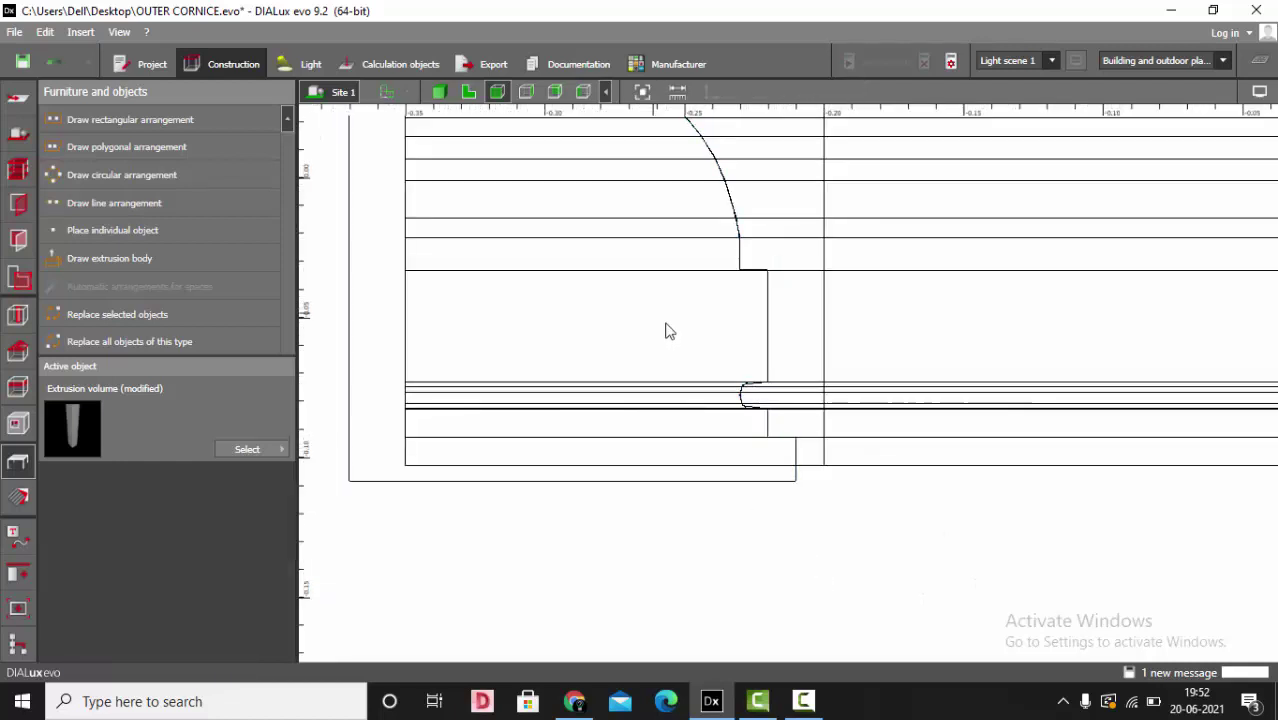
# Examine the new extrusion body against the two cornice lengths in front view, 3D and plan view.
pyautogui.scroll(1, 655, 313)
pyautogui.moveTo(750, 420); pyautogui.dragTo(803, 477, button='middle')
pyautogui.click(617, 393)
pyautogui.scroll(-2, 617, 393)
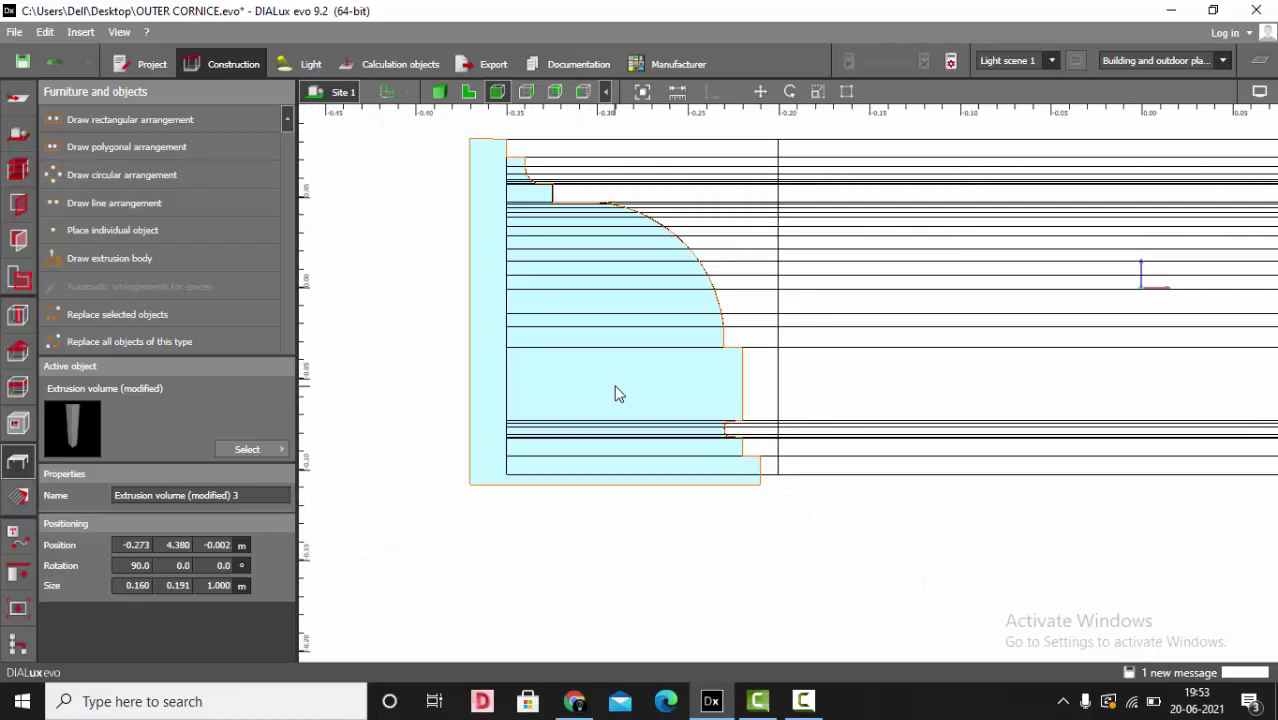
pyautogui.moveTo(645, 288); pyautogui.dragTo(696, 418, button='right')
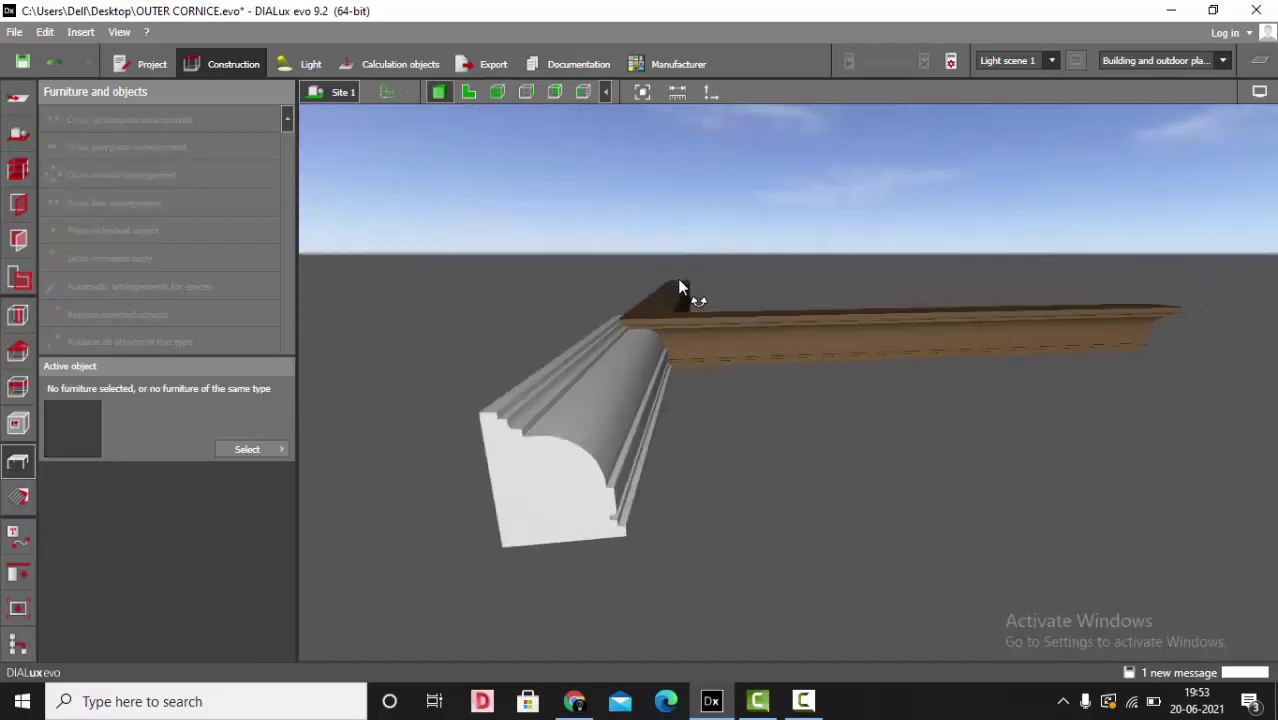
pyautogui.scroll(1, 674, 286)
pyautogui.click(670, 295)
pyautogui.click(760, 91)
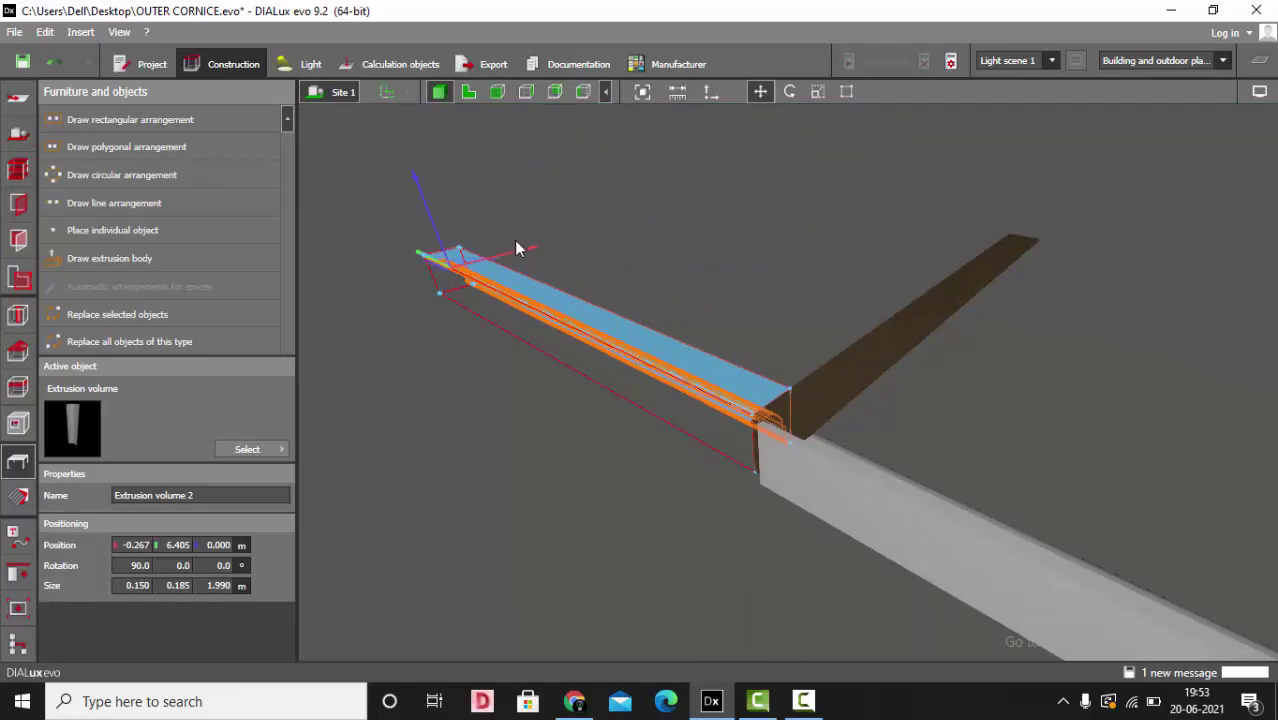
pyautogui.scroll(-5, 559, 502)
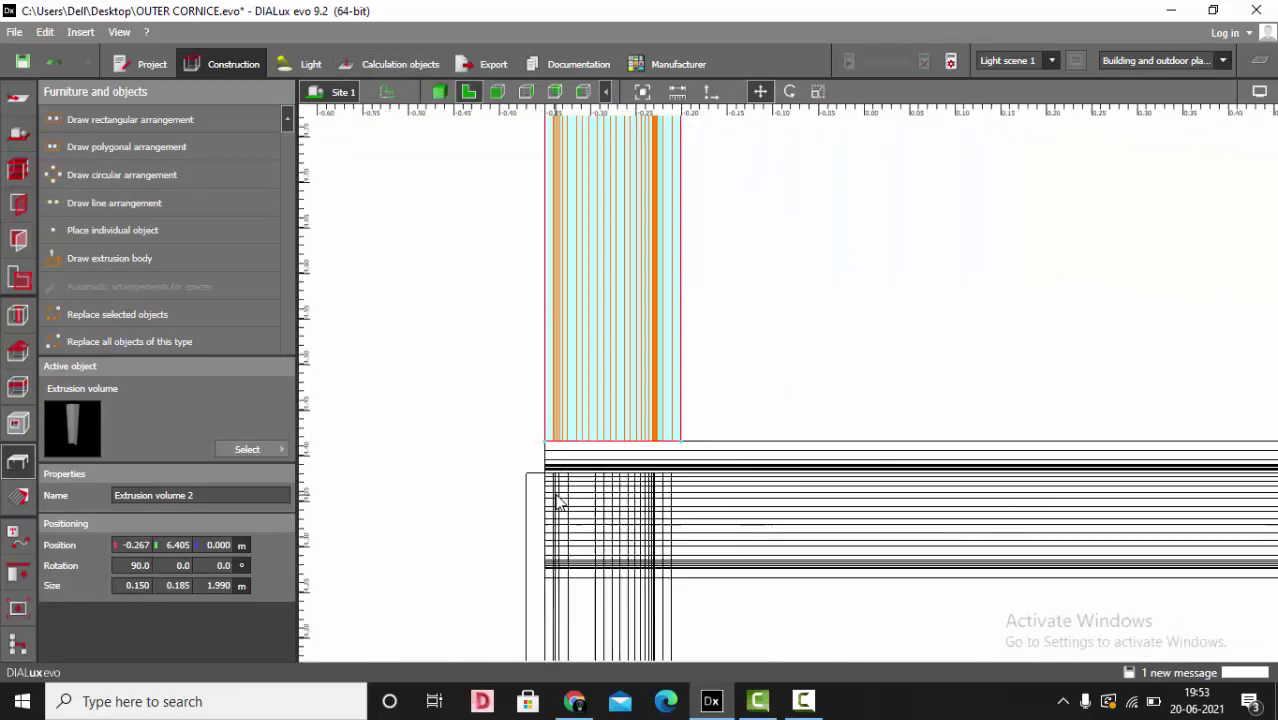
# Move the perpendicular cornice length away from the corner along its own axis in plan view.
pyautogui.moveTo(667, 283); pyautogui.dragTo(688, 234)
pyautogui.click(627, 380)
pyautogui.scroll(-3, 627, 380)
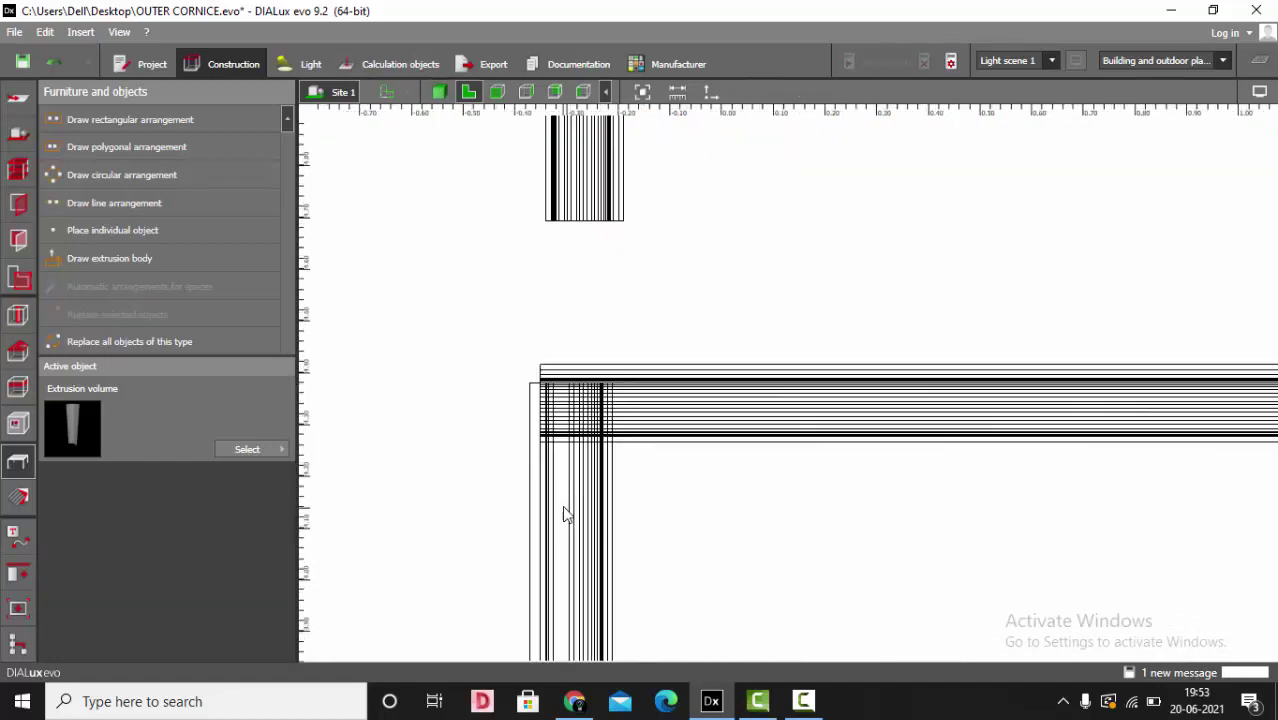
# Move the traced extrusion body along its length past the back edge of the horizontal cornice, to Y position 4.433 m.
pyautogui.click(565, 514)
pyautogui.scroll(3, 513, 514)
pyautogui.scroll(5, 636, 251)
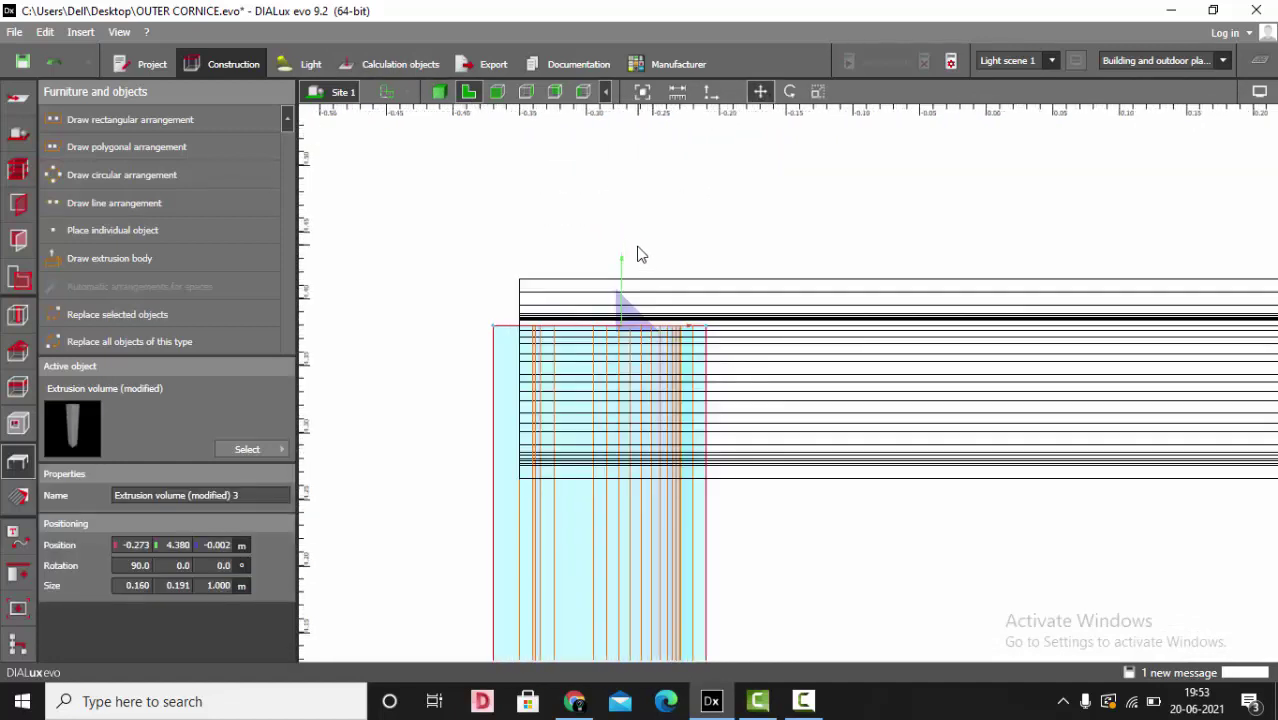
pyautogui.moveTo(643, 321); pyautogui.dragTo(642, 151)
pyautogui.scroll(-2, 638, 205)
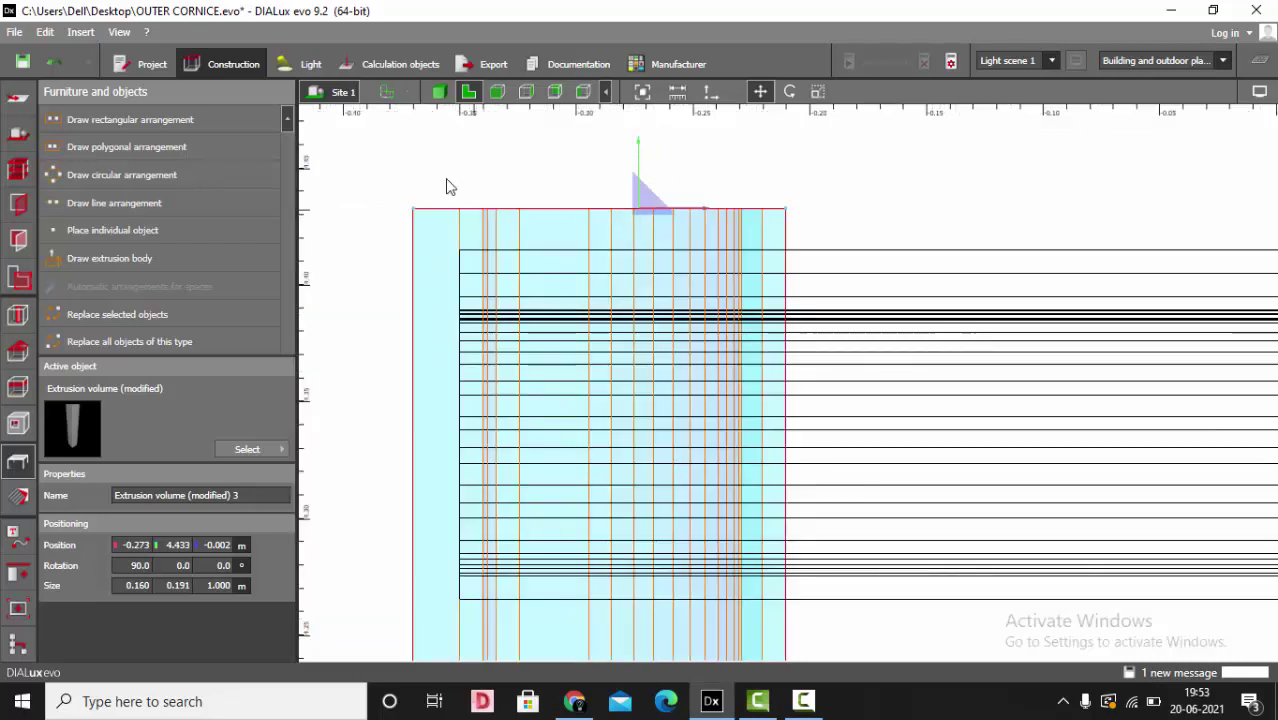
# Examine in 3D how the traced extrusion body overlaps the end of the cornice length.
pyautogui.click(440, 93)
pyautogui.scroll(-2, 717, 250)
pyautogui.click(937, 355)
pyautogui.moveTo(937, 355); pyautogui.dragTo(848, 397, button='right')
pyautogui.moveTo(846, 395); pyautogui.dragTo(717, 297)
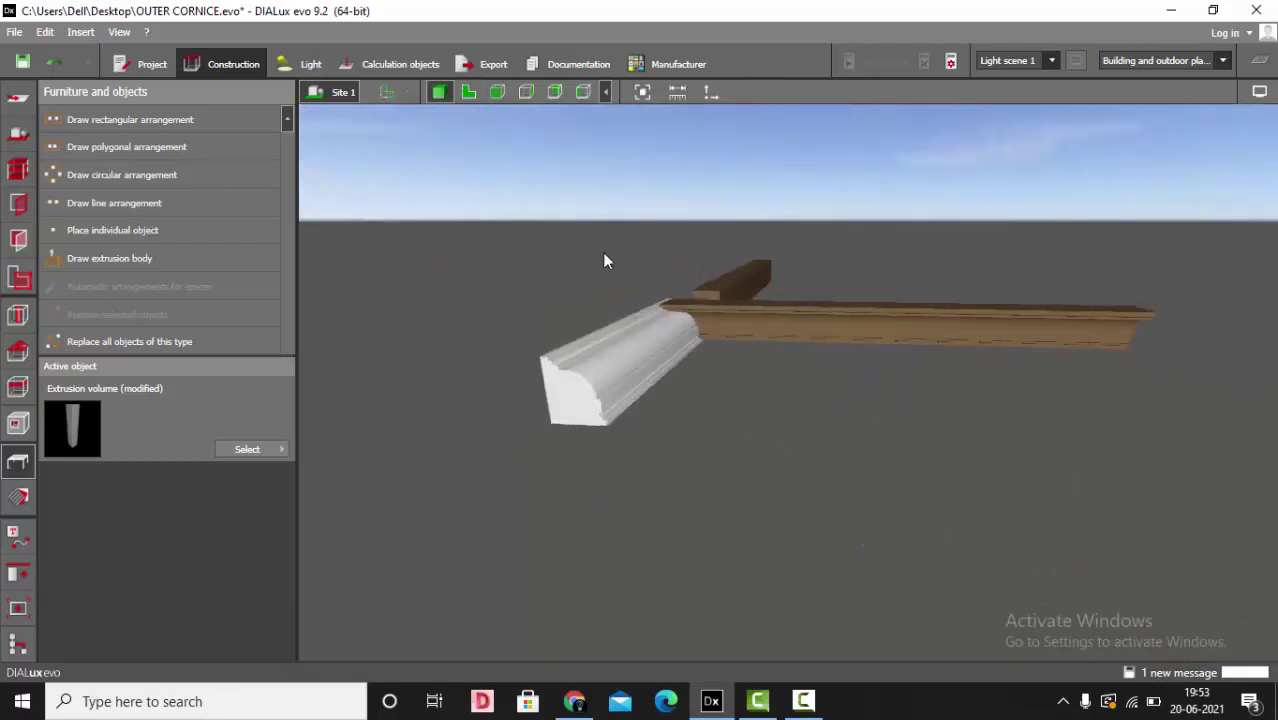
pyautogui.click(684, 377)
pyautogui.scroll(3, 709, 336)
# Subtract the traced extrusion body from the cornice length Extrusion volume 1 with the Boolean Subtract operation.
pyautogui.click(849, 311)
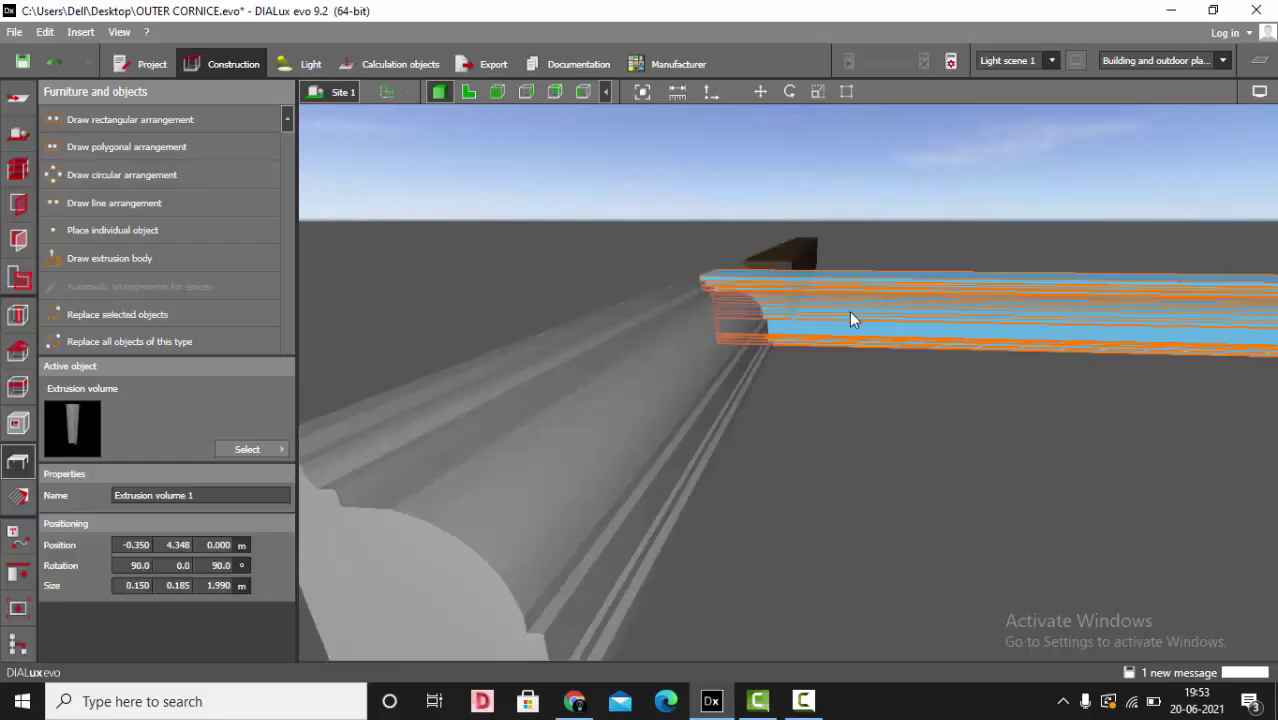
pyautogui.keyDown('ctrl'); pyautogui.click(686, 445); pyautogui.keyUp('ctrl')
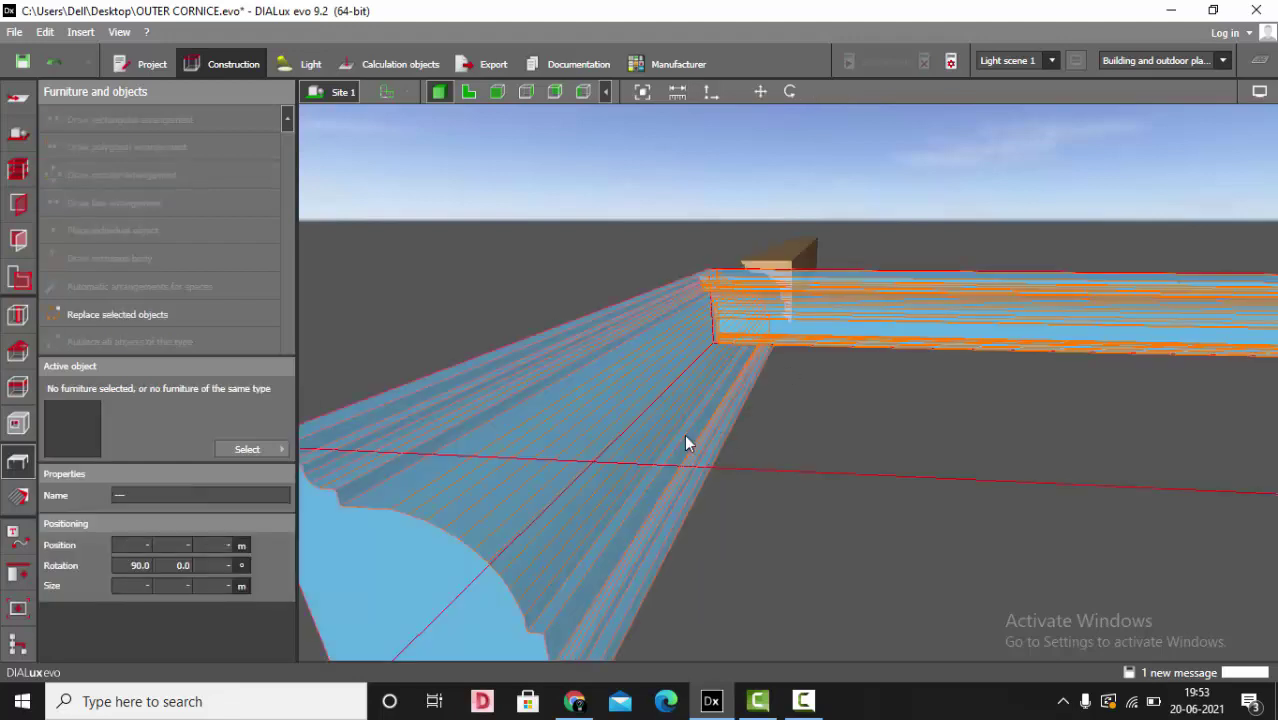
pyautogui.click(22, 576)
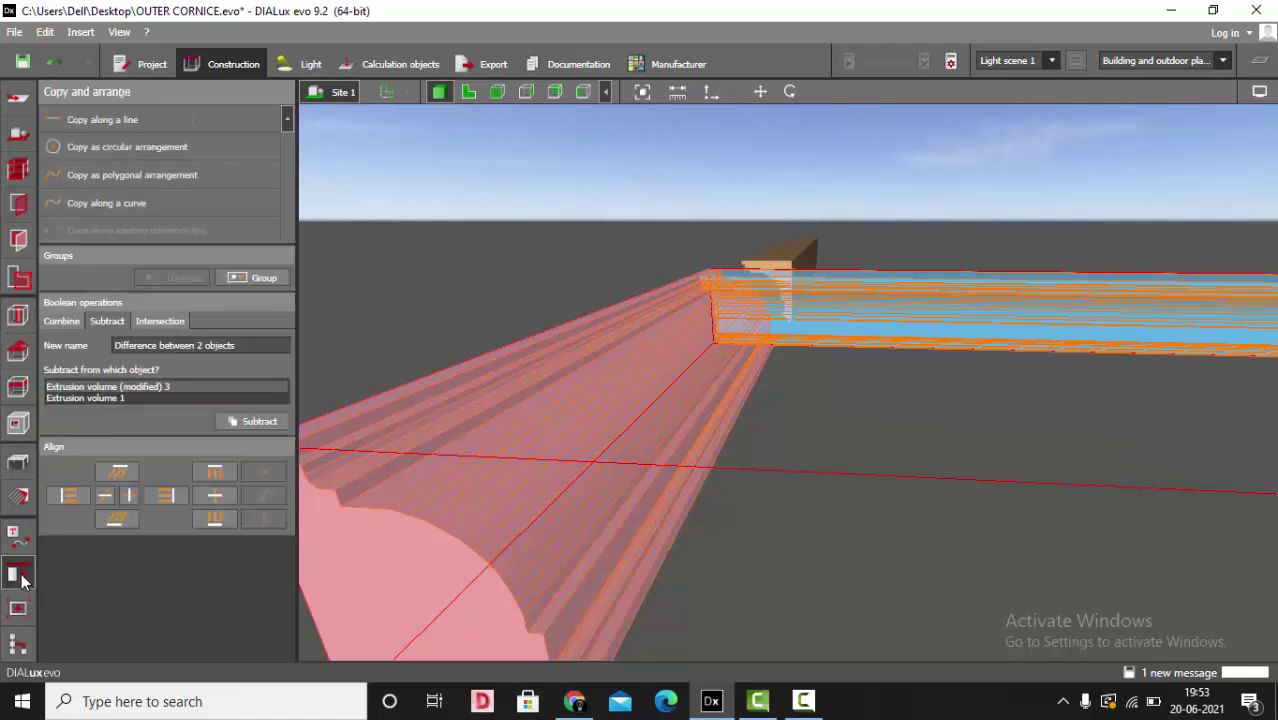
pyautogui.click(98, 398)
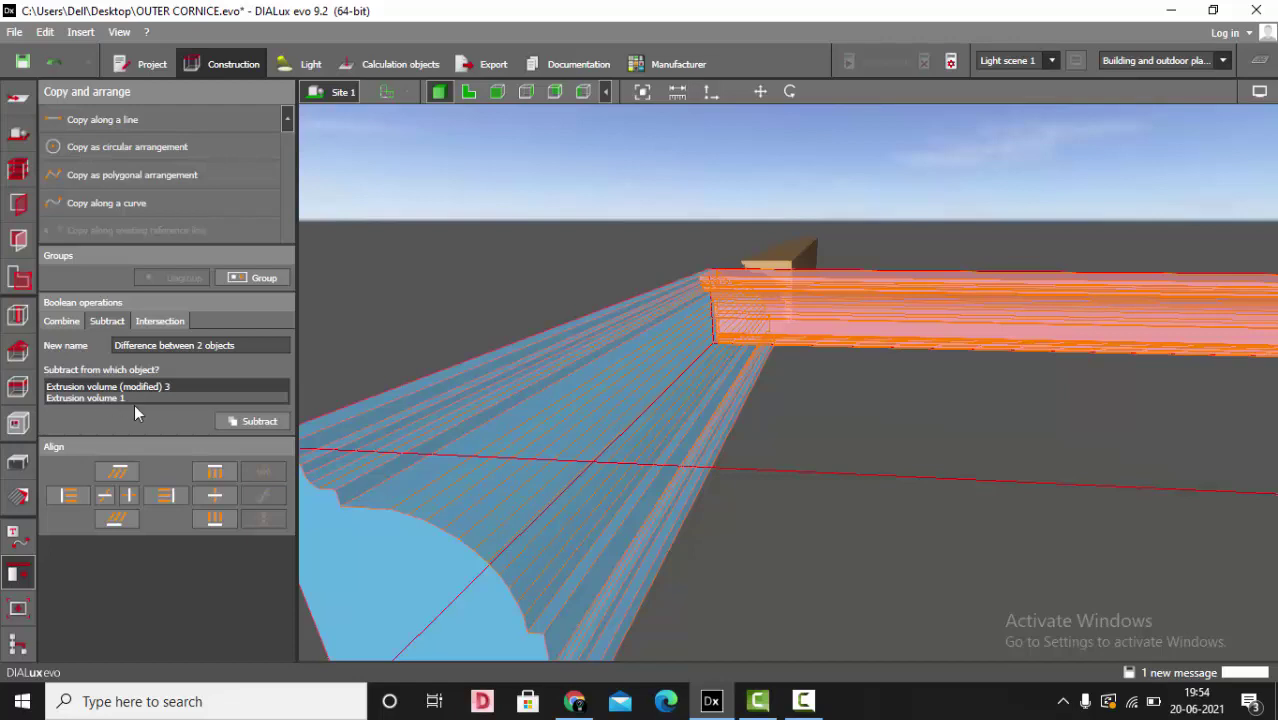
pyautogui.click(88, 388)
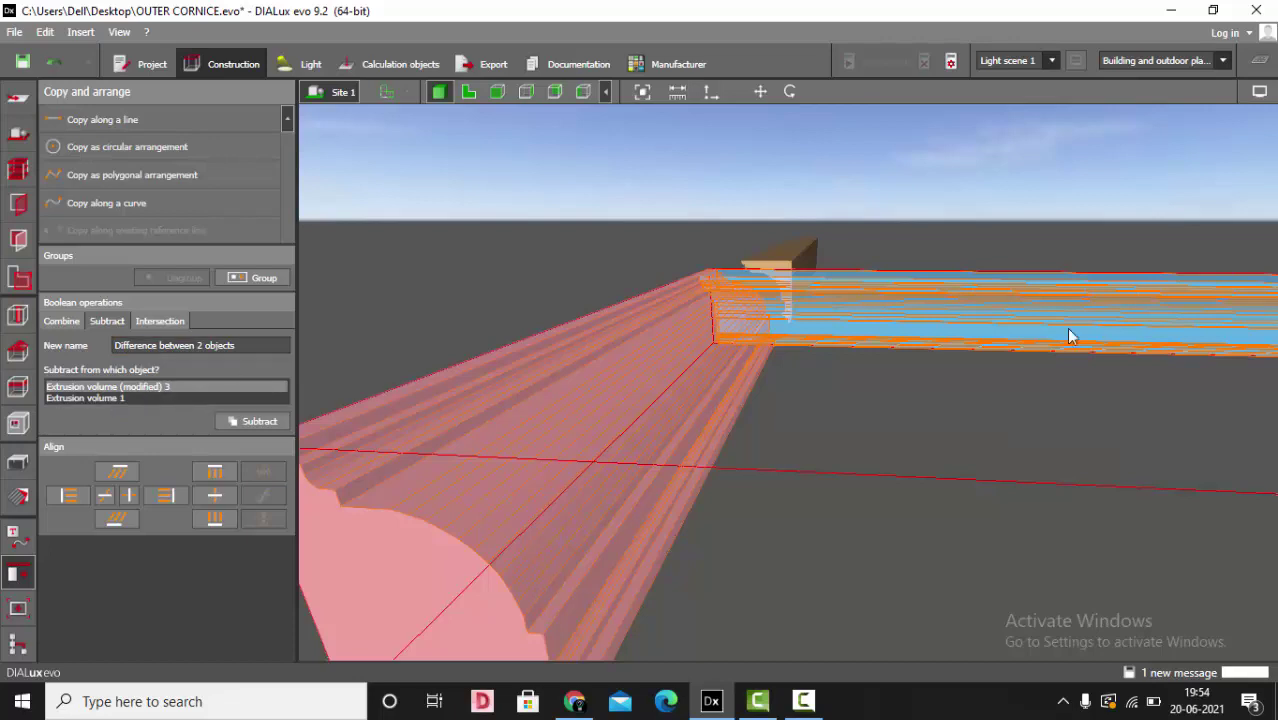
pyautogui.click(112, 399)
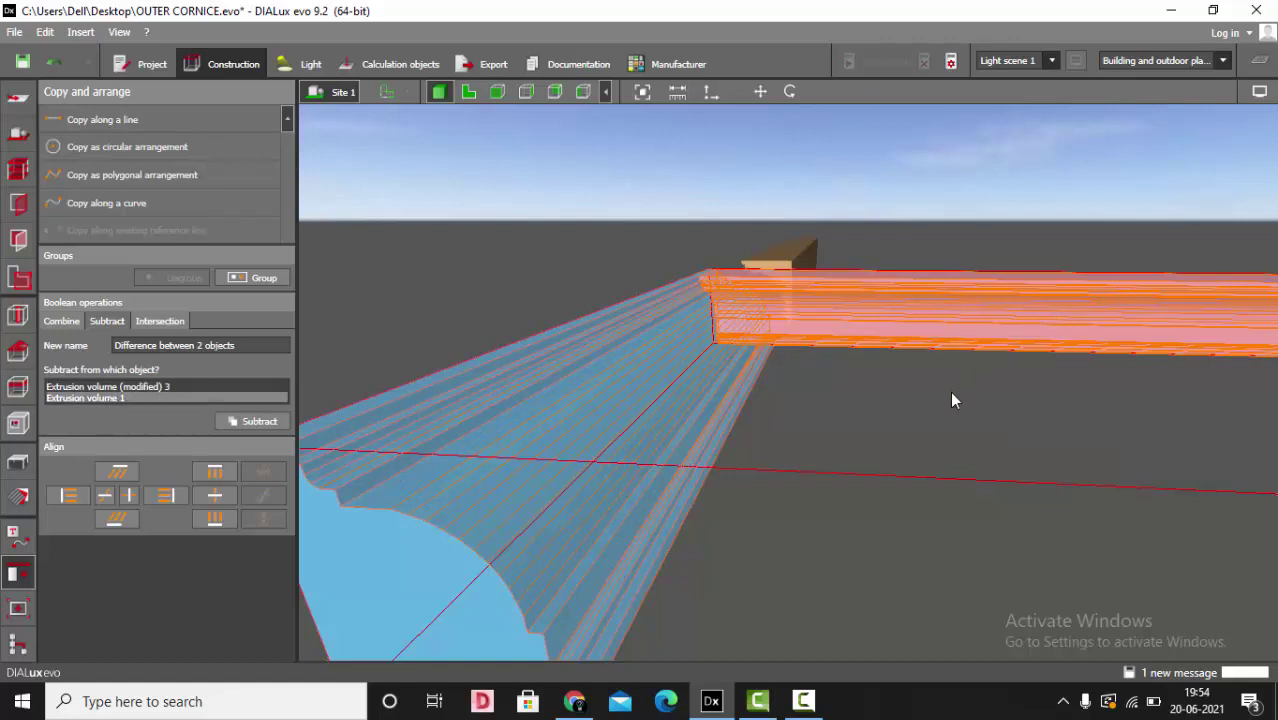
pyautogui.click(282, 425)
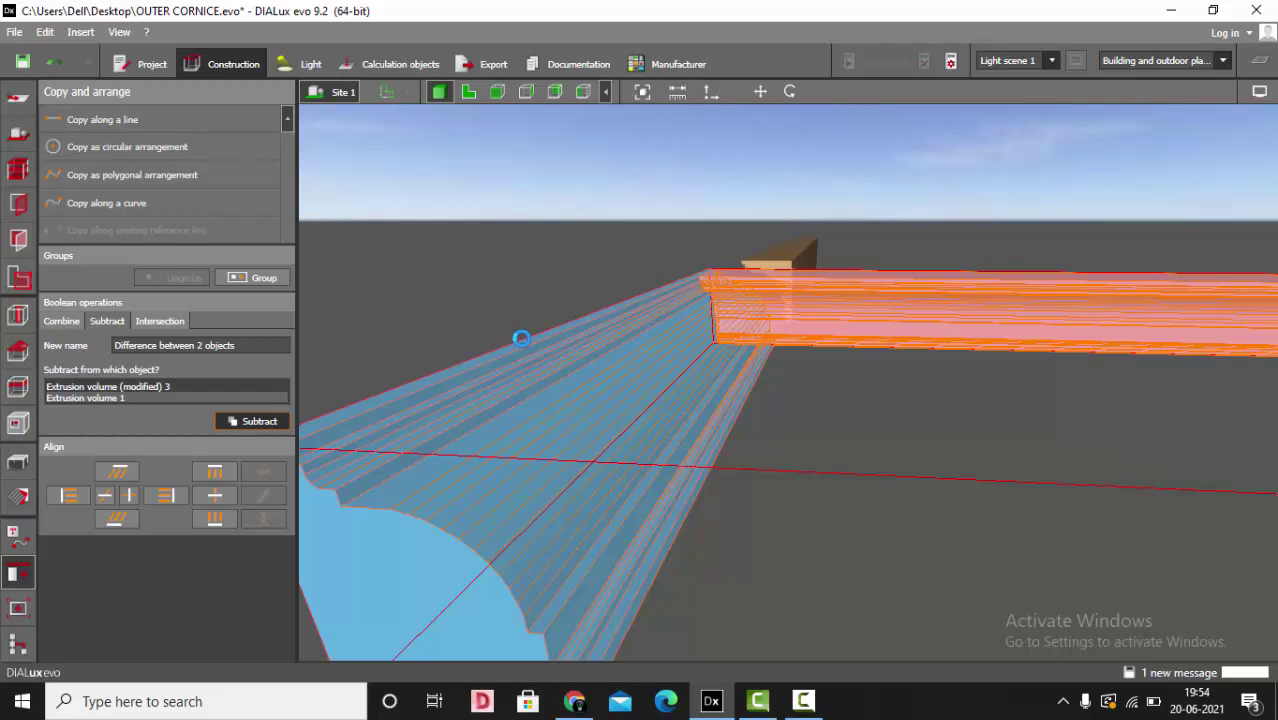
pyautogui.click(610, 362)
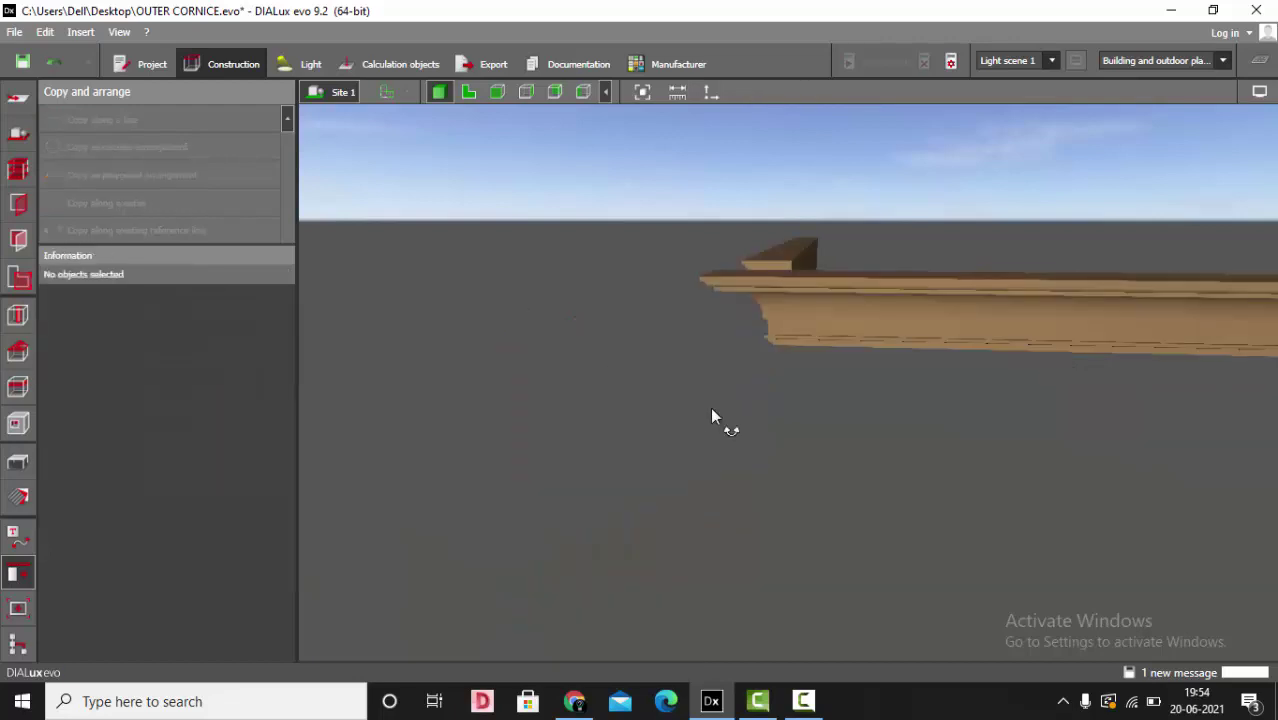
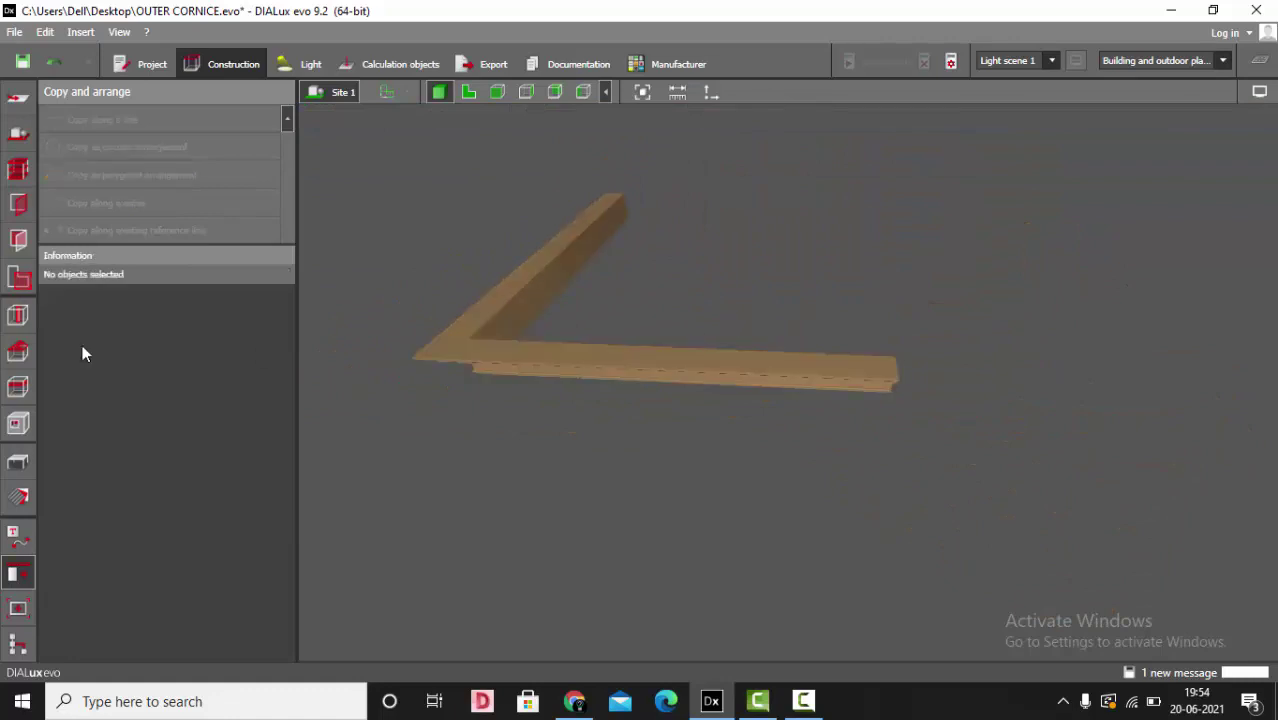
# Copy the mitred cornice length along its own axis beyond its far end, to X position 1.742 m.
pyautogui.click(18, 462)
pyautogui.click(639, 365)
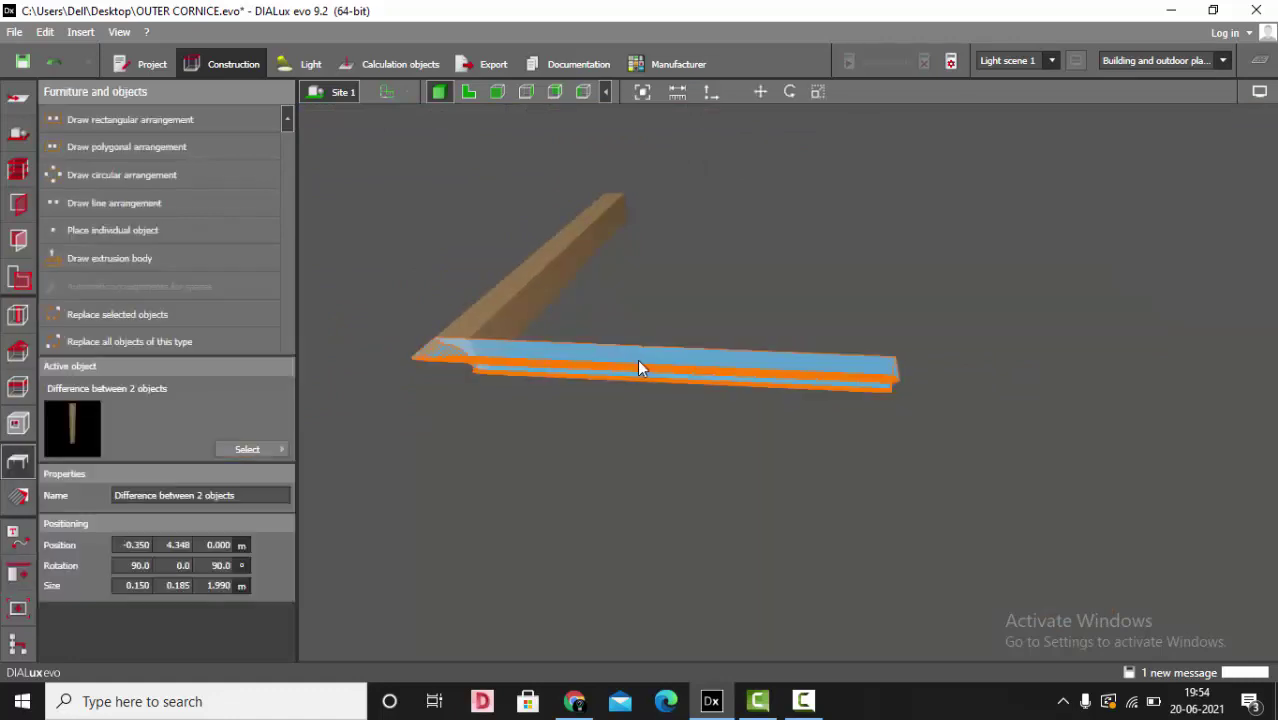
pyautogui.click(761, 92)
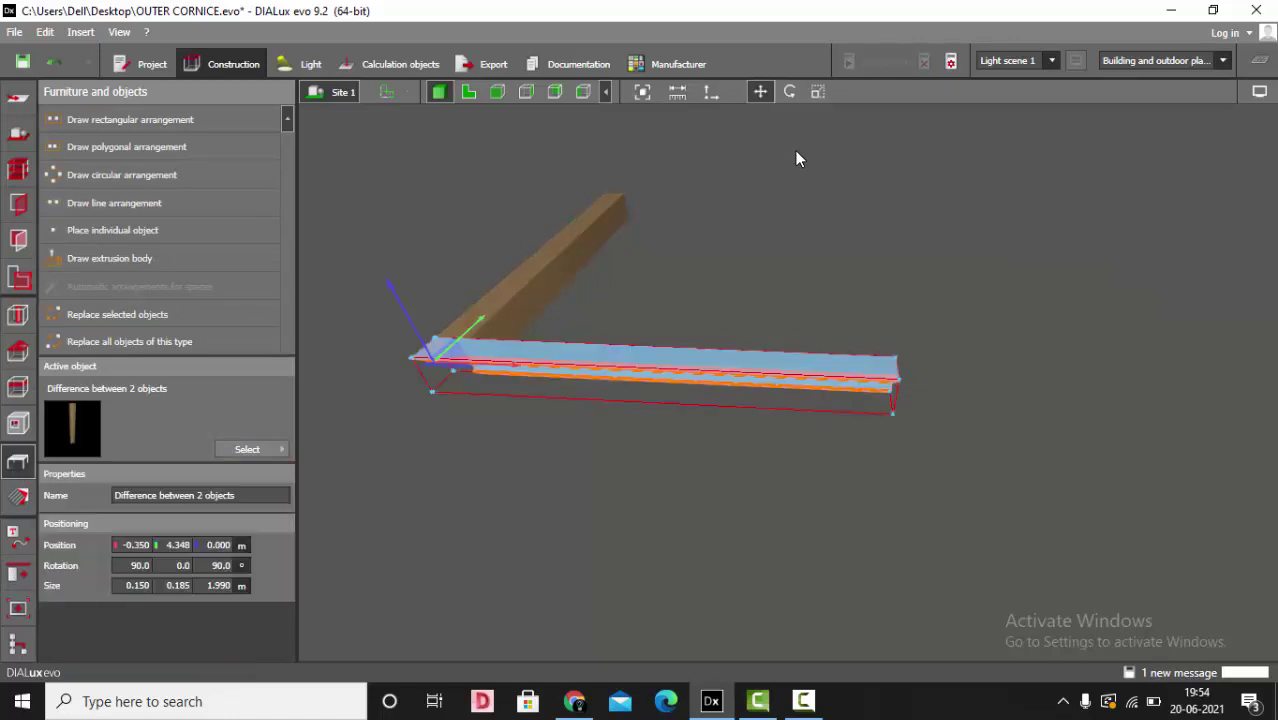
pyautogui.moveTo(549, 360); pyautogui.dragTo(1018, 434)
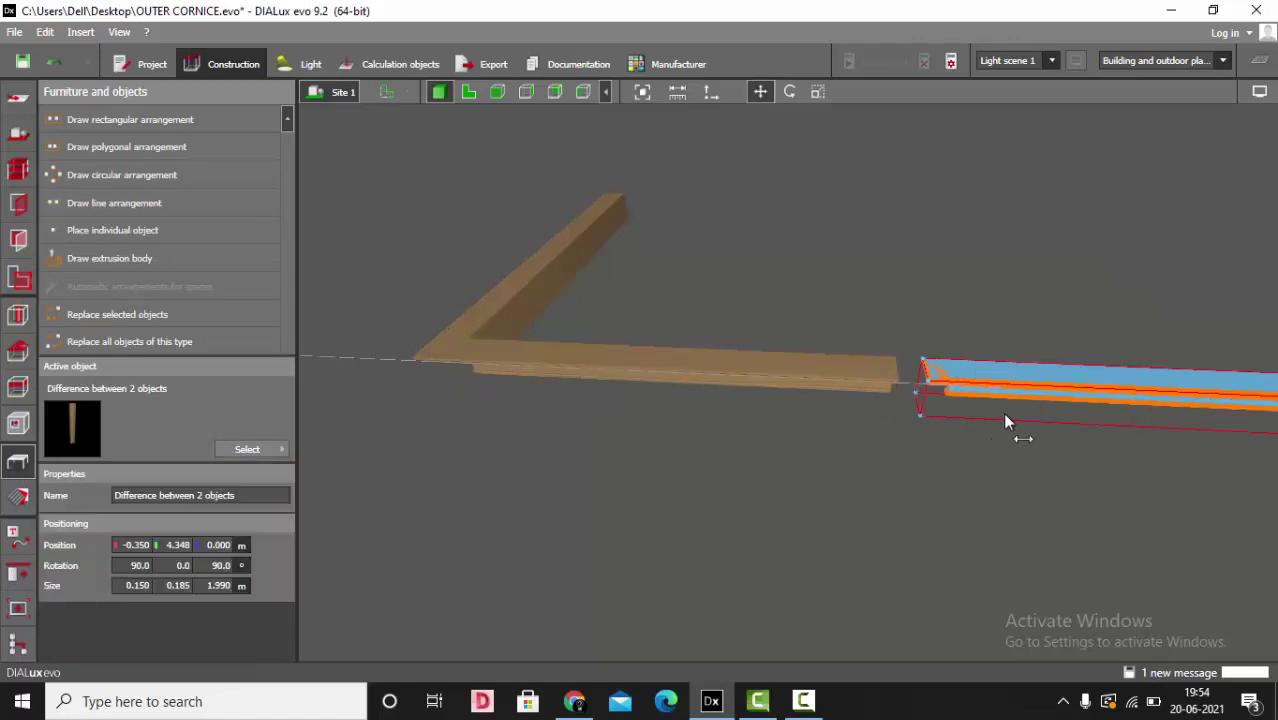
# Rotate the copied cornice length in plan view to -180°, perpendicular to the original length.
pyautogui.click(478, 97)
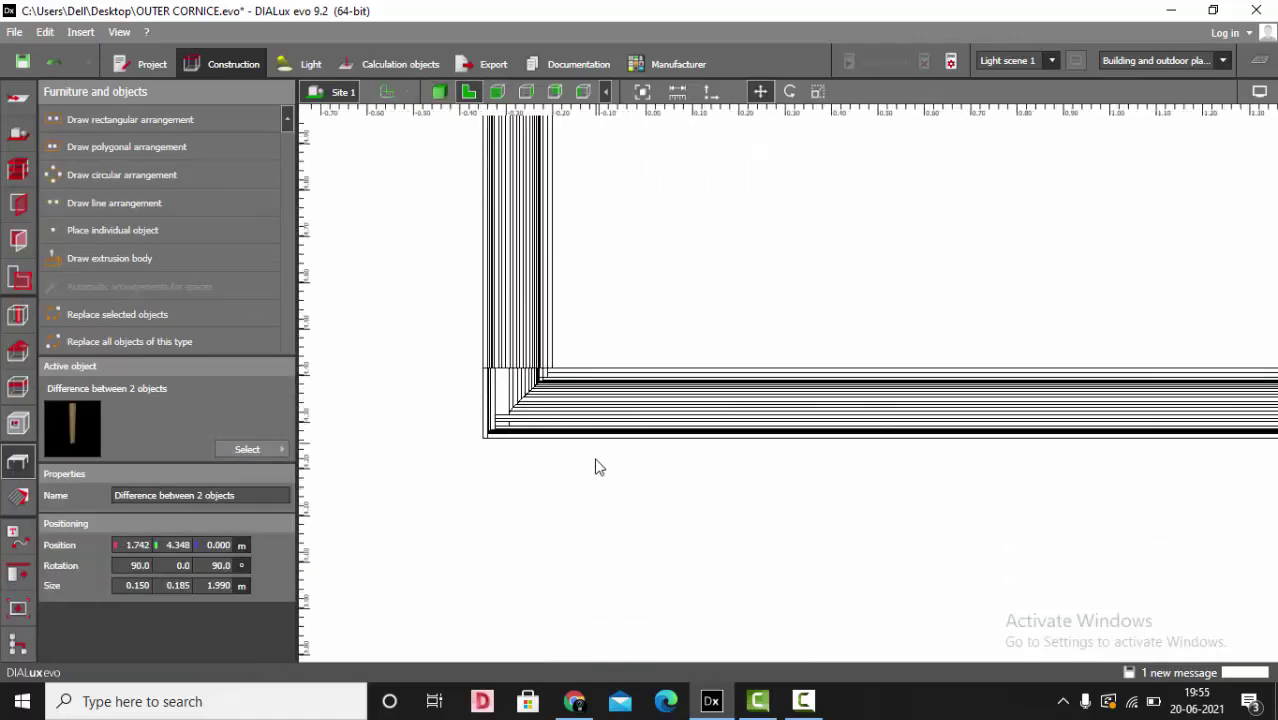
pyautogui.scroll(2, 966, 464)
pyautogui.click(793, 95)
pyautogui.scroll(2, 773, 377)
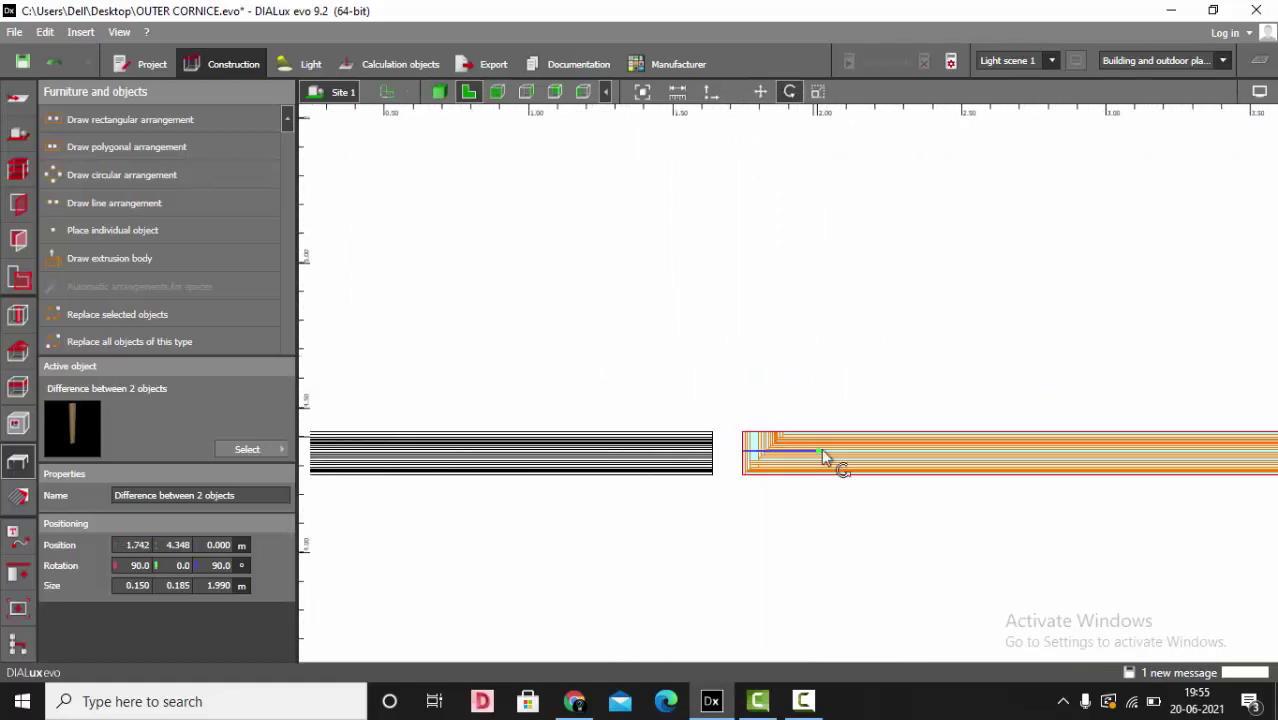
pyautogui.moveTo(822, 456); pyautogui.dragTo(741, 375)
pyautogui.scroll(-4, 872, 407)
pyautogui.click(873, 408)
pyautogui.scroll(-1, 856, 408)
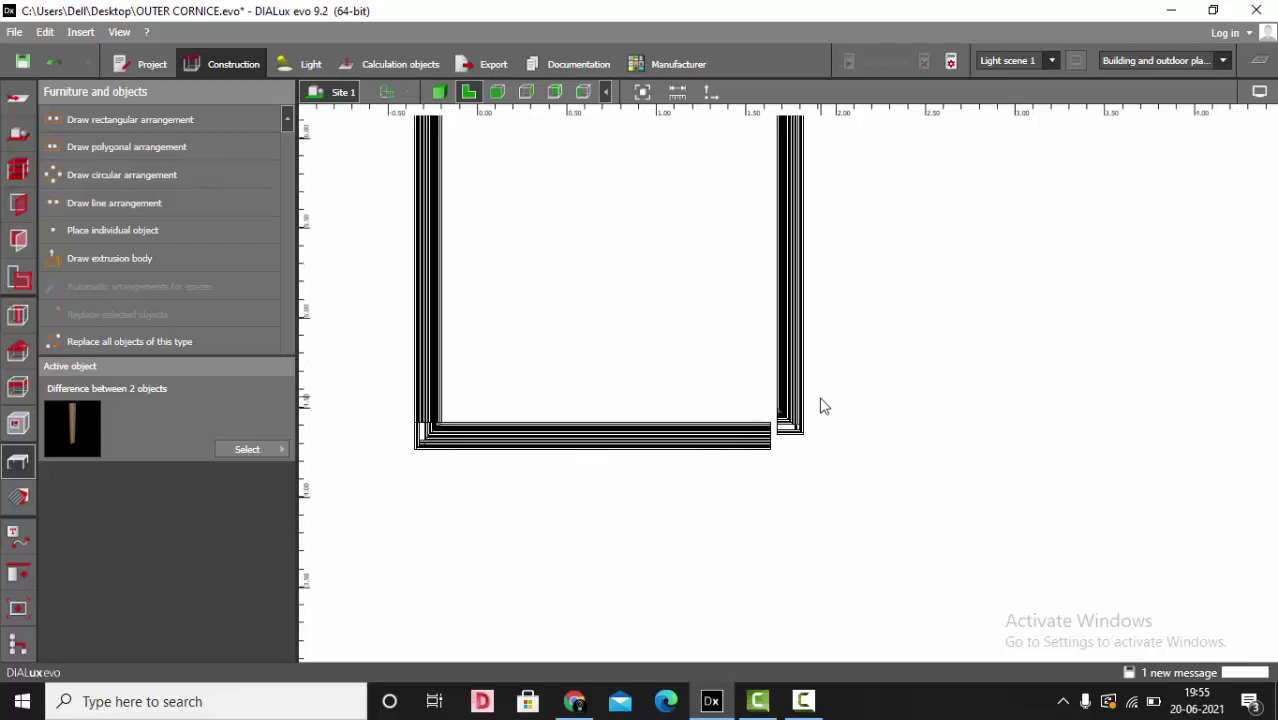
# Check the three cornice lengths one by one in plan view, comparing their positions and rotations.
pyautogui.scroll(2, 822, 405)
pyautogui.click(795, 410)
pyautogui.scroll(-2, 1084, 528)
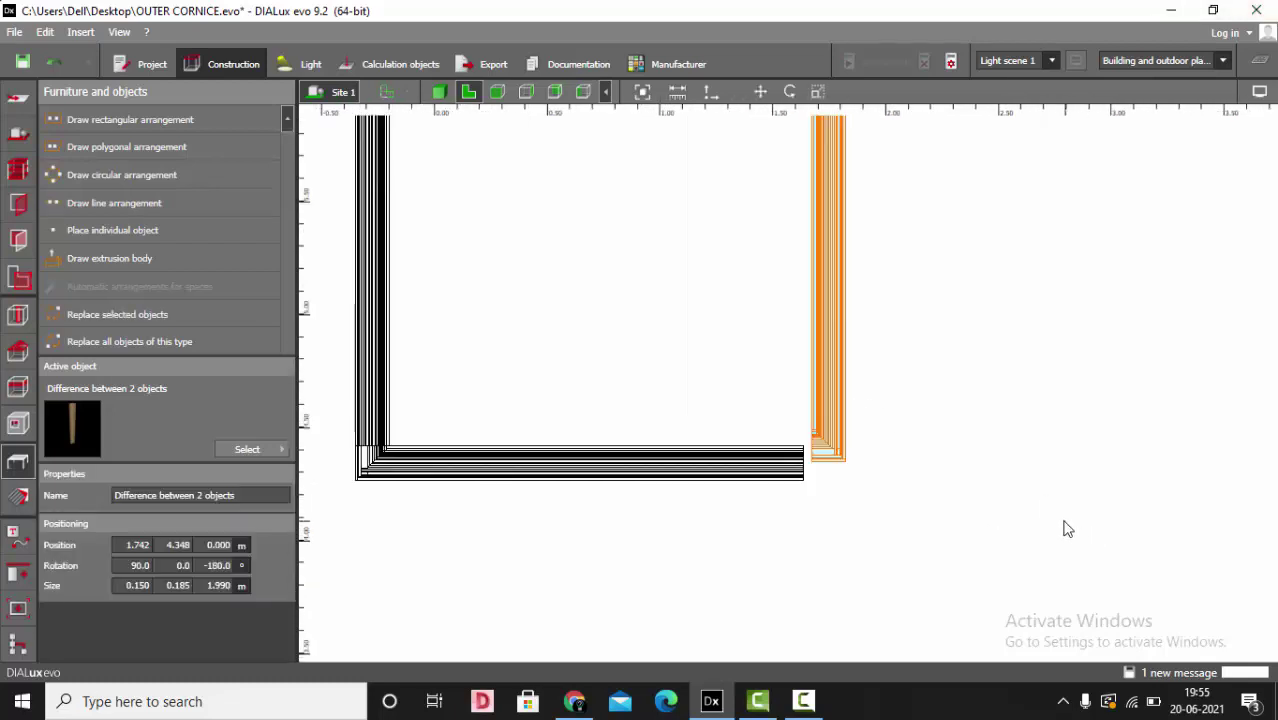
pyautogui.scroll(2, 762, 542)
pyautogui.click(596, 462)
pyautogui.scroll(-2, 597, 505)
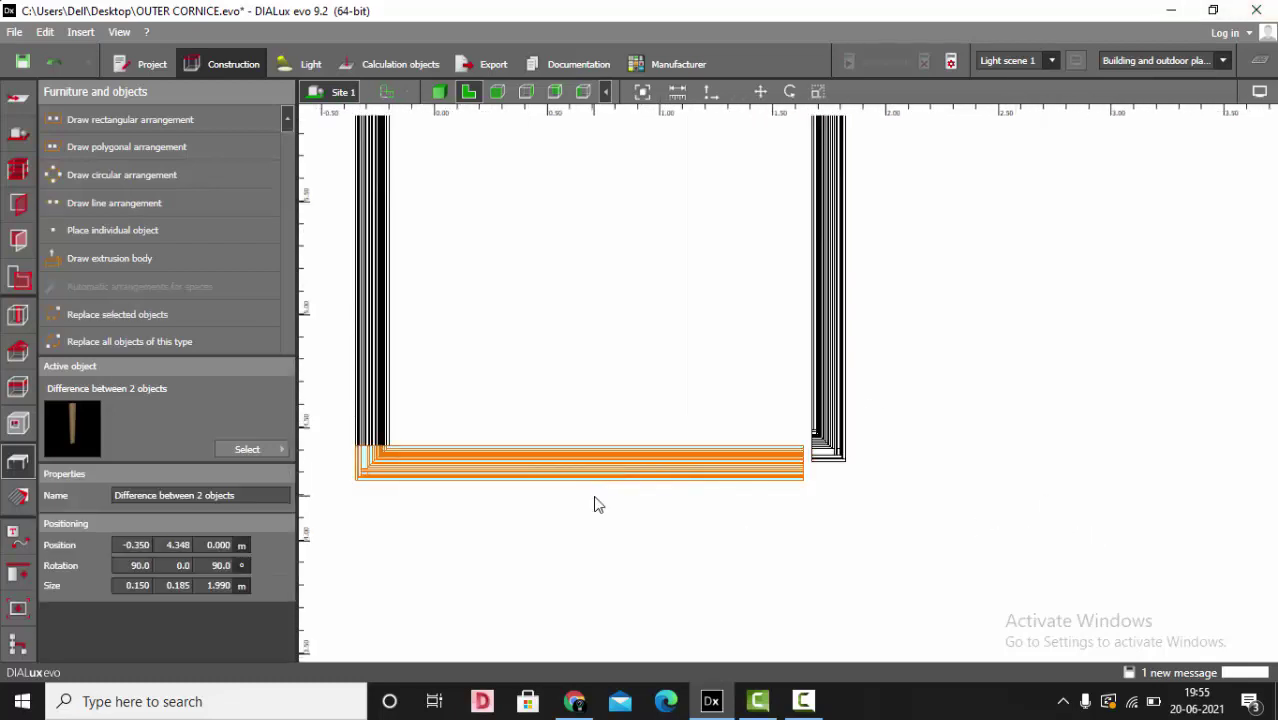
pyautogui.click(591, 534)
pyautogui.click(373, 380)
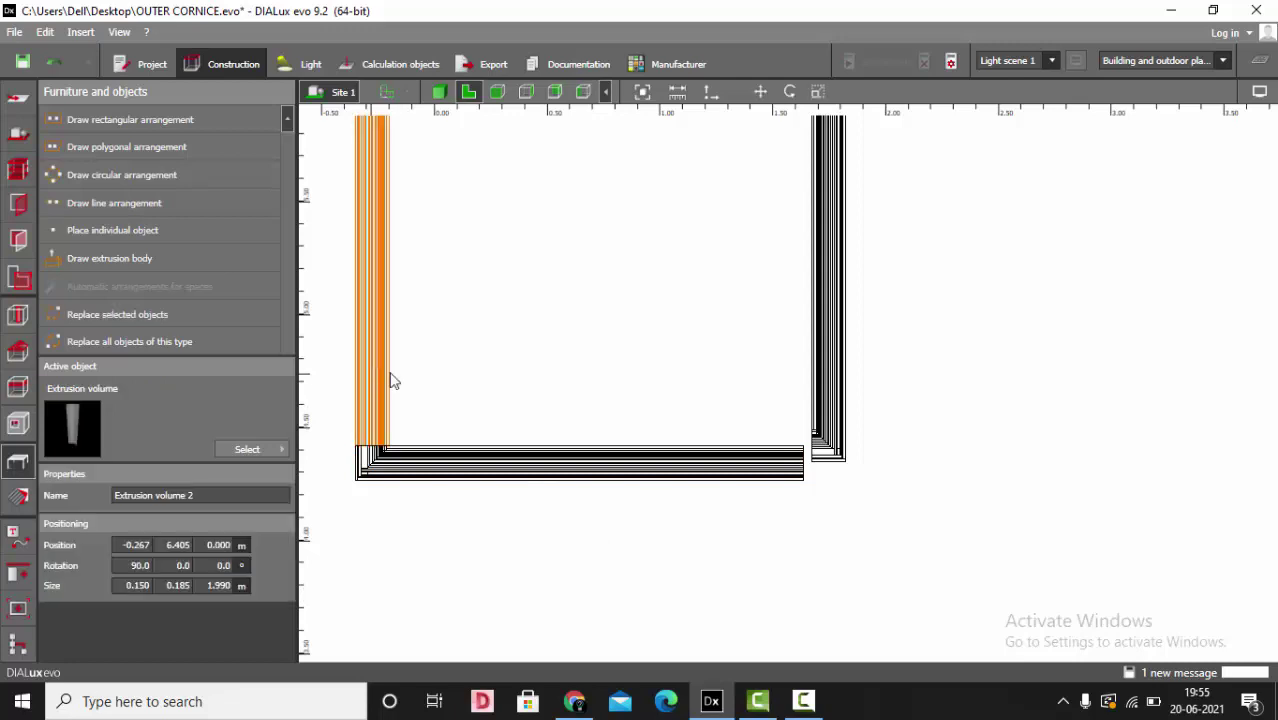
pyautogui.click(615, 401)
# Move the rotated copy against the free end of the horizontal cornice, aligning the outer edges at X 1.707 m, Y 4.267 m.
pyautogui.click(839, 420)
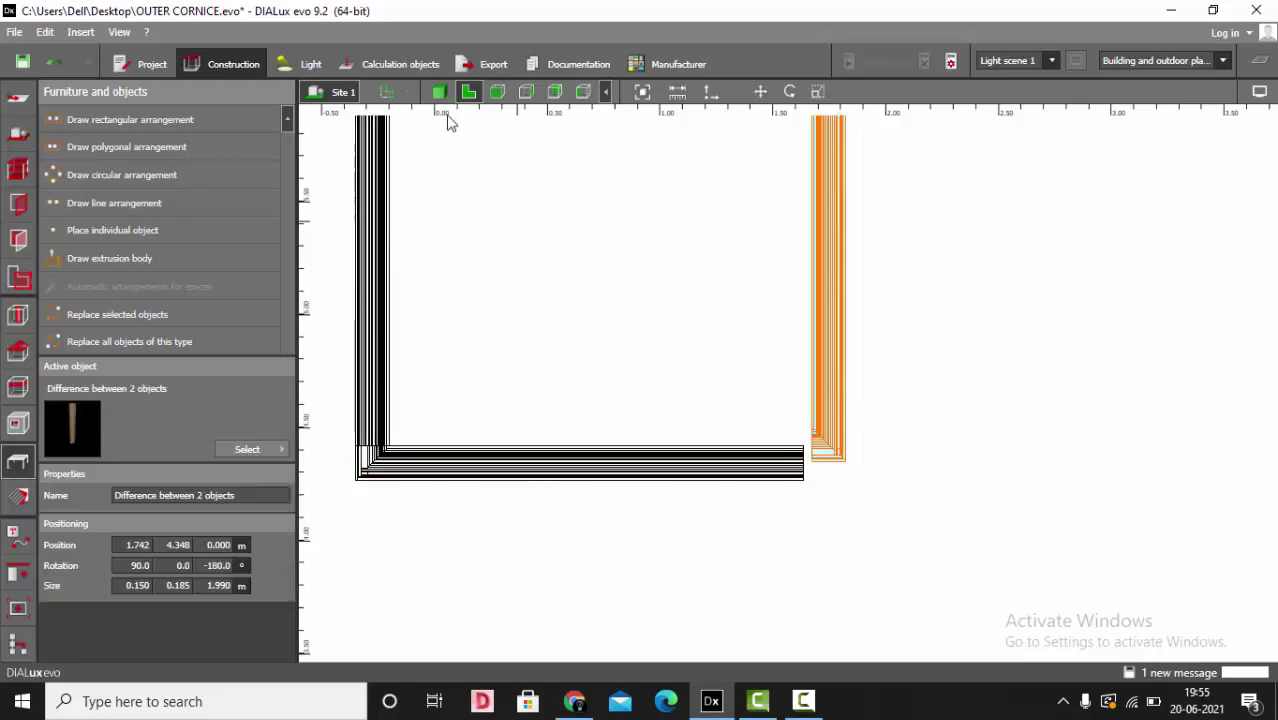
pyautogui.scroll(1, 879, 228)
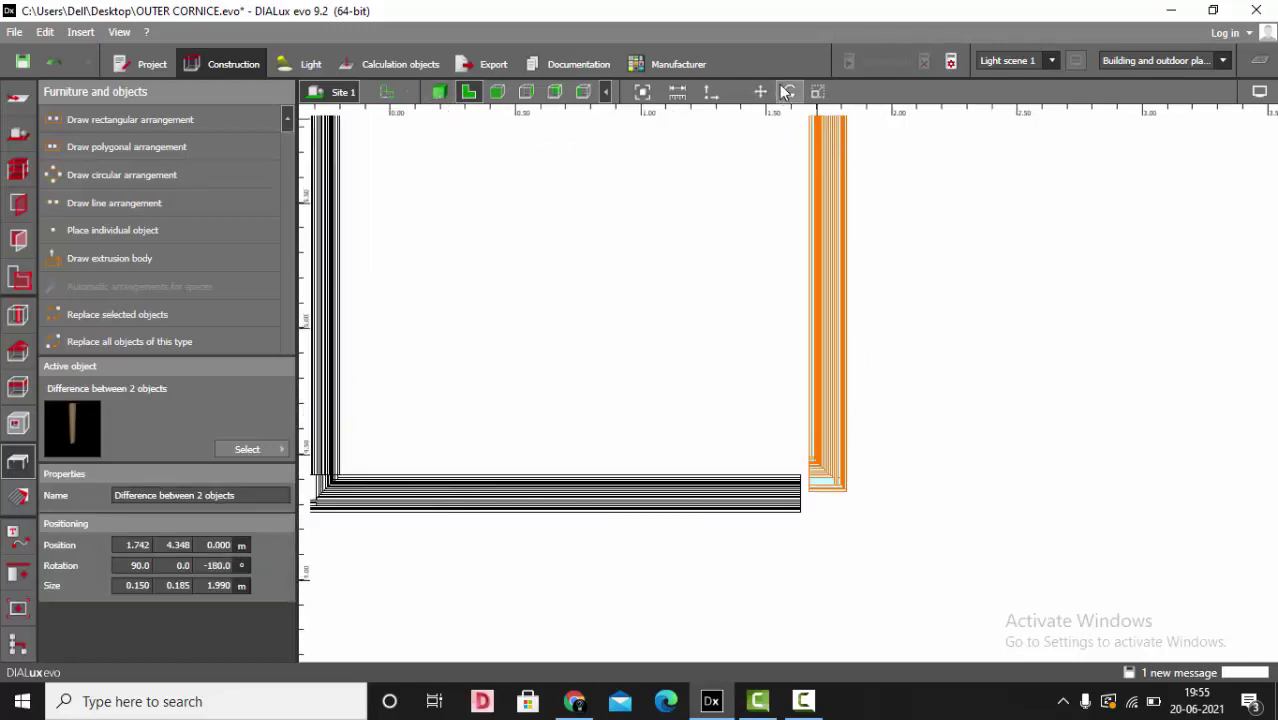
pyautogui.scroll(3, 875, 500)
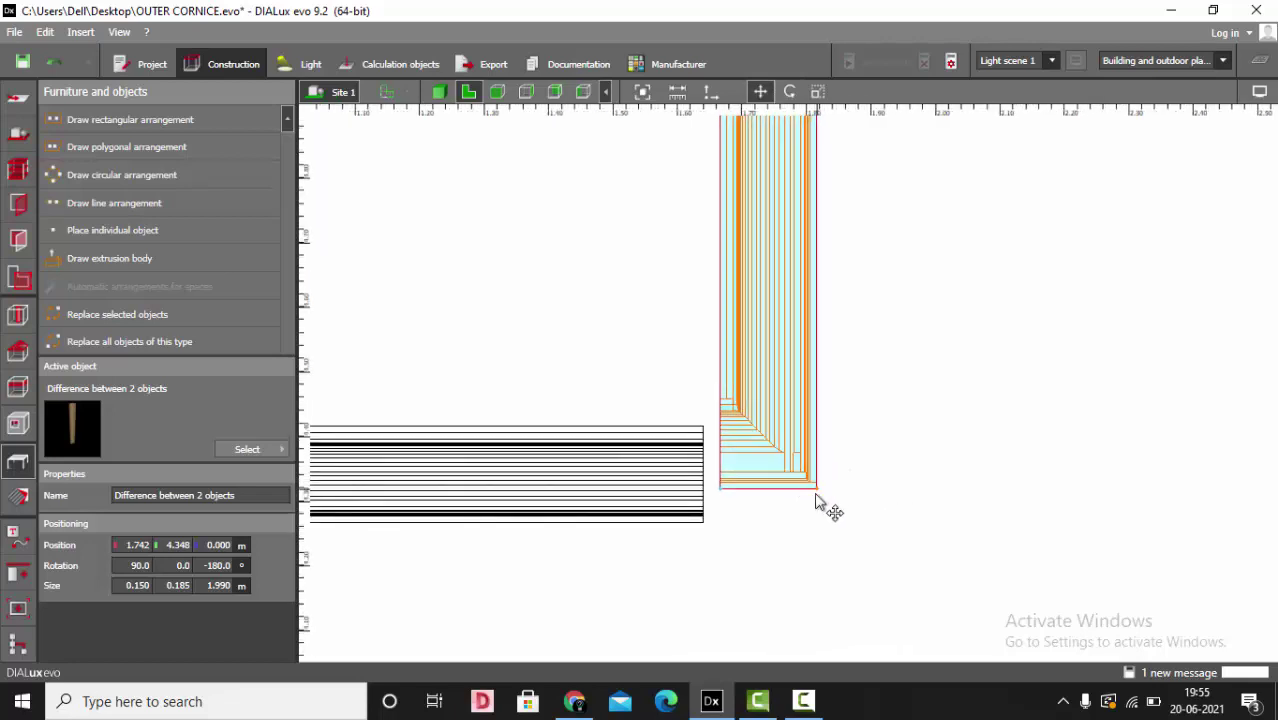
pyautogui.moveTo(816, 500); pyautogui.dragTo(800, 530)
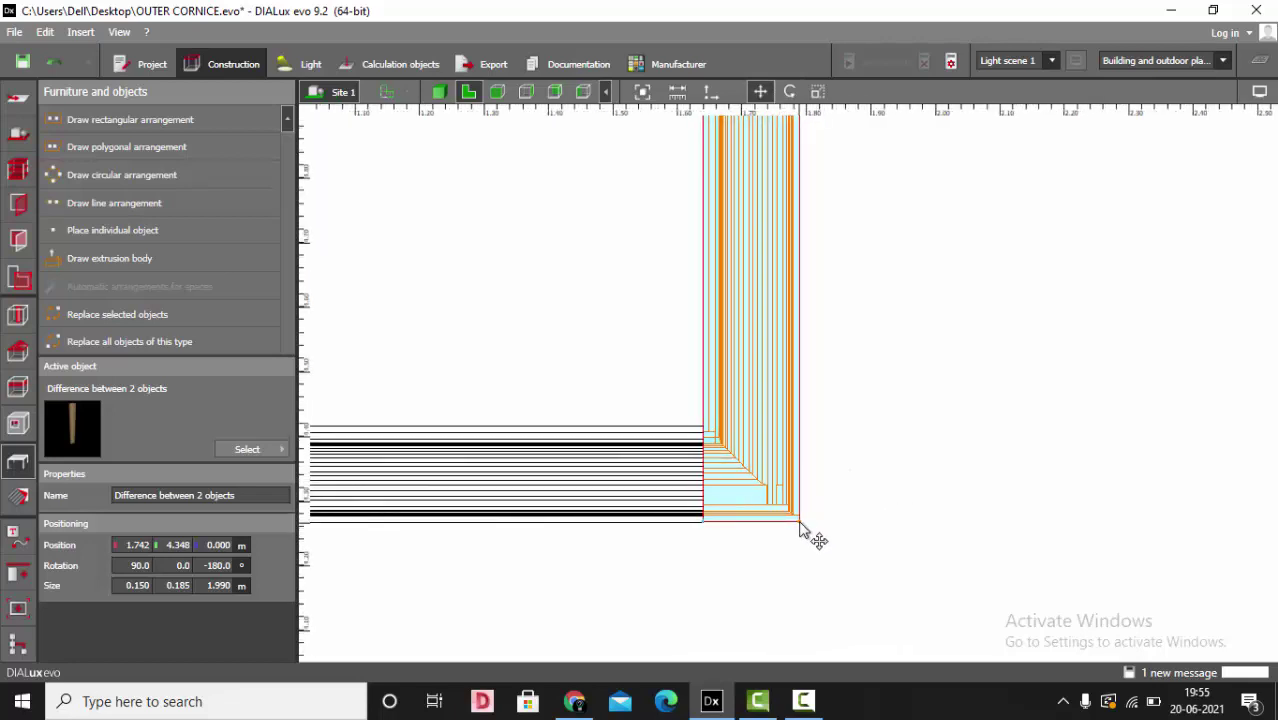
# Examine the joined cornice corners in 3D from the outside and below.
pyautogui.click(438, 92)
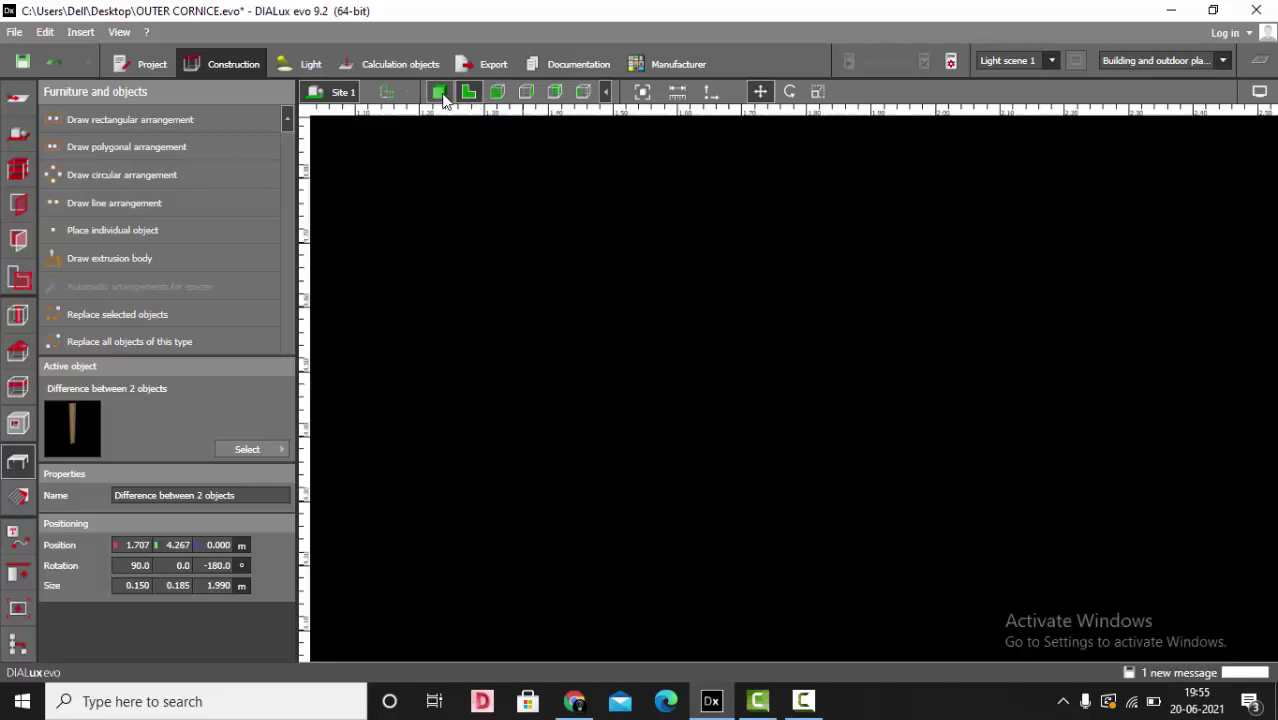
pyautogui.click(1048, 367)
pyautogui.moveTo(1048, 367); pyautogui.dragTo(618, 301)
pyautogui.scroll(4, 888, 430)
pyautogui.moveTo(889, 431); pyautogui.dragTo(766, 338)
pyautogui.scroll(-4, 847, 428)
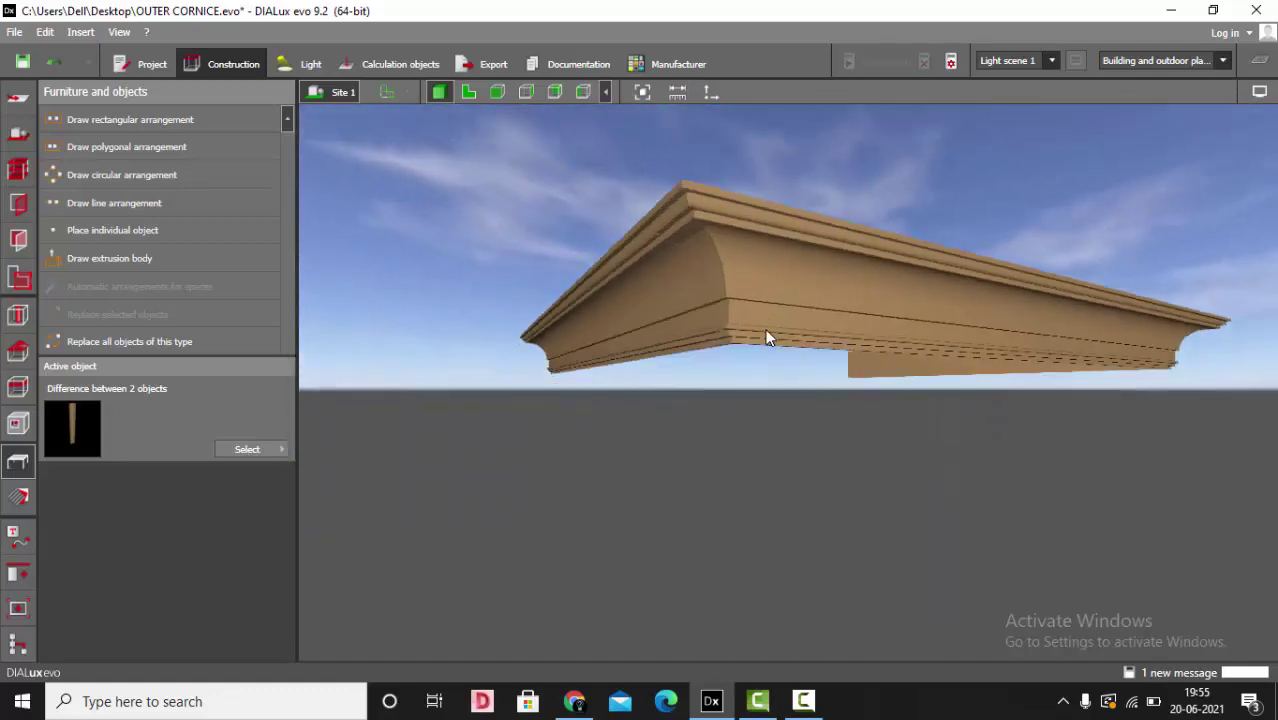
# Create a brown color material with RGB 139, 116, 71 and change the 3D display to a black background.
pyautogui.click(20, 495)
pyautogui.click(130, 521)
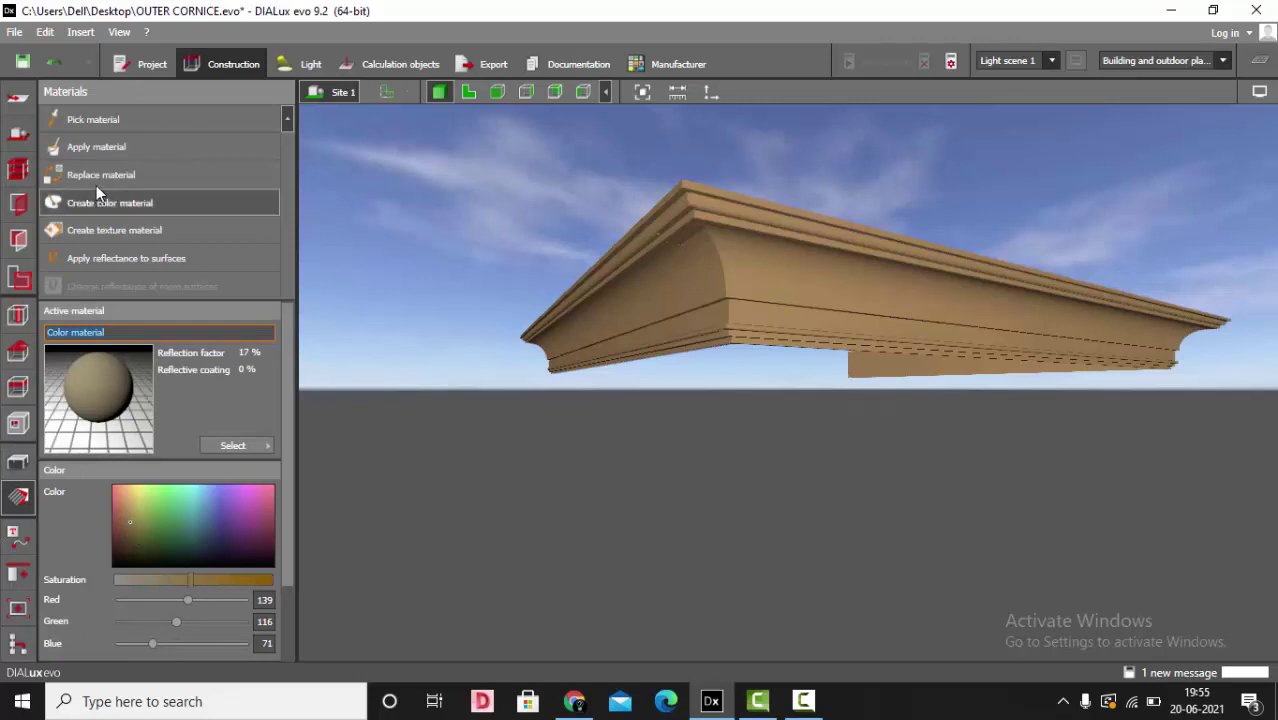
pyautogui.click(1262, 93)
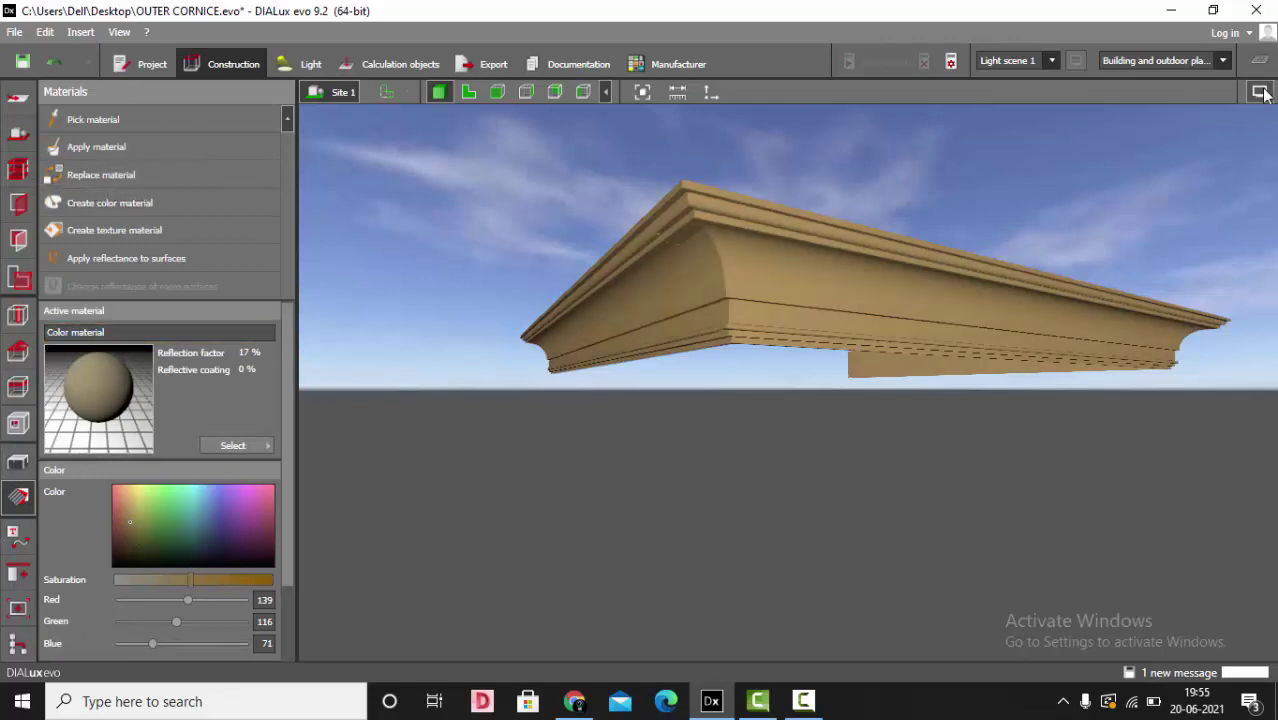
pyautogui.click(1151, 112)
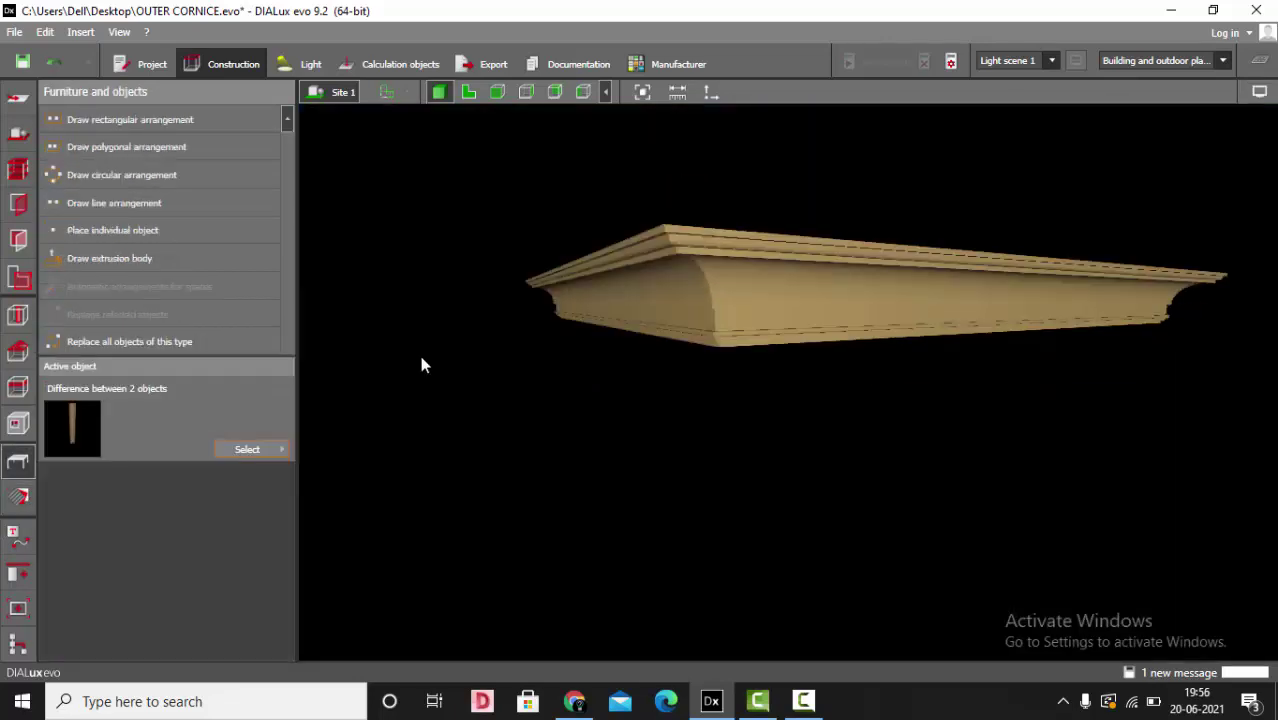